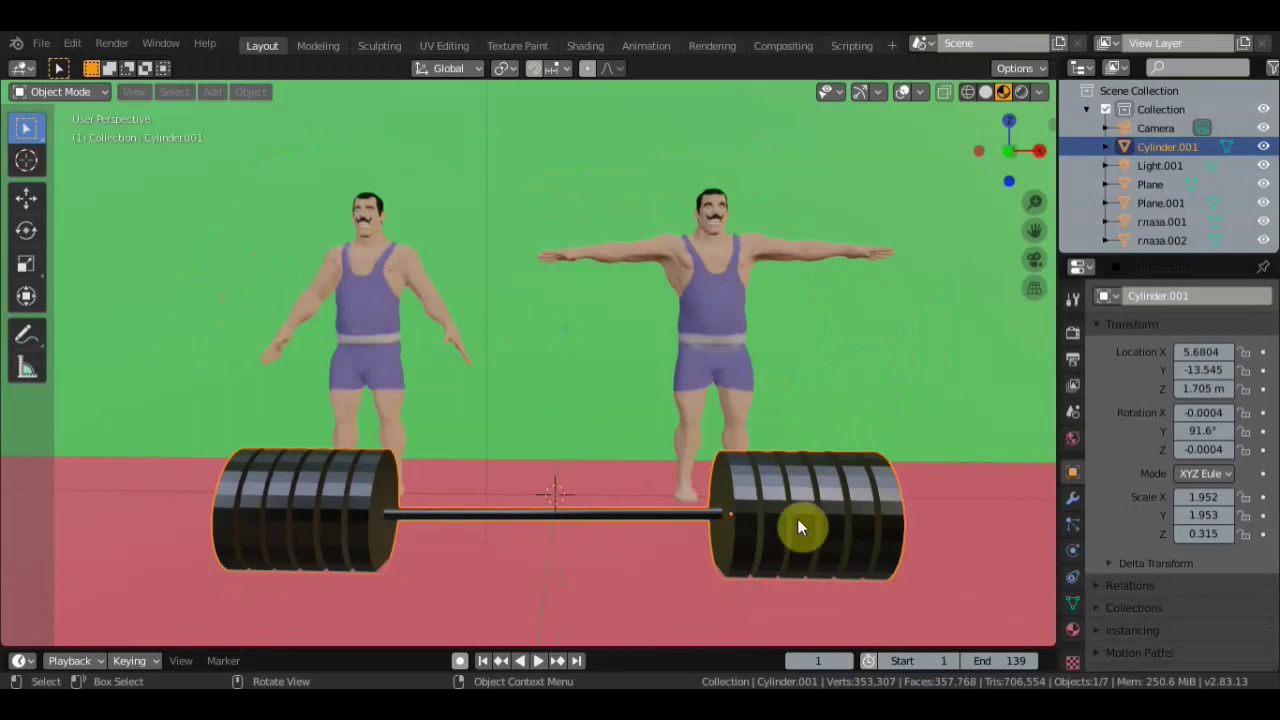
- Hide the Cylinder.001 barbell and view both strongmen in front orthographic view
{"action": "key", "text": "h"}
{"action": "key", "text": "KP_1"}
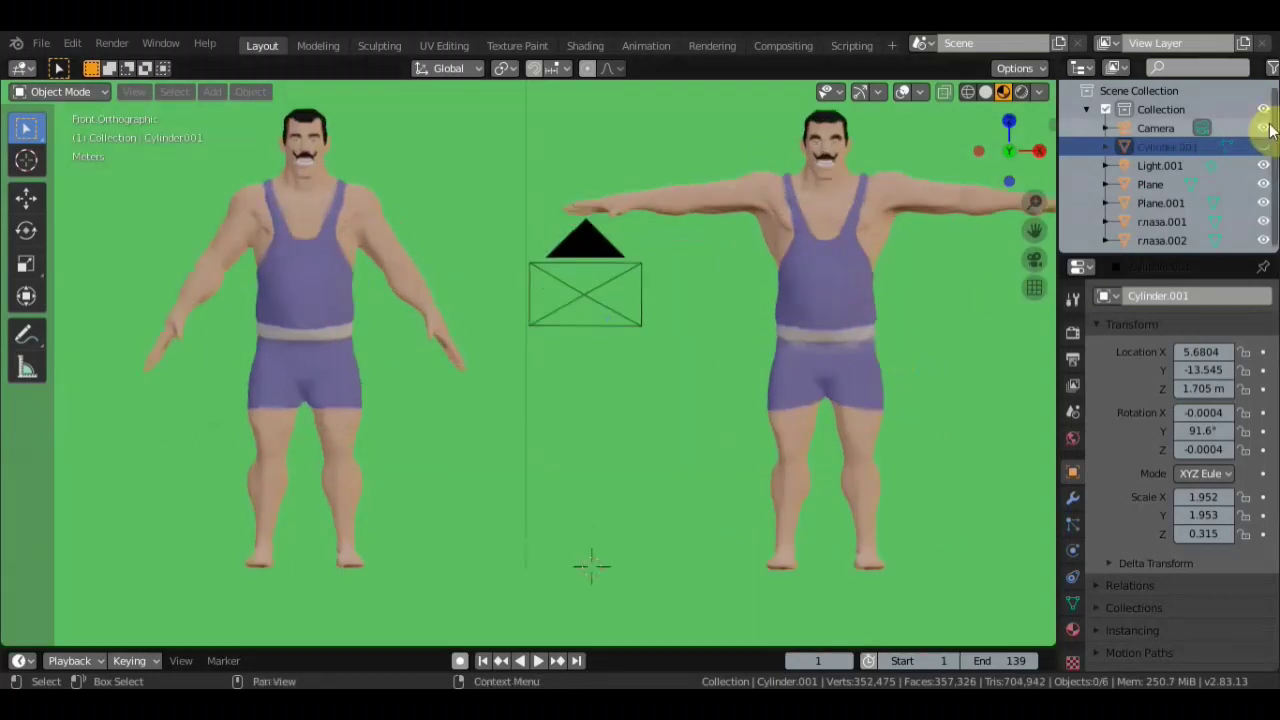
- Hide the camera and center the A-pose strongman in the view
{"action": "left_click", "coordinate": [1263, 128]}
{"action": "middle_click_drag", "start_coordinate": [927, 380], "coordinate": [879, 394], "text": "shift"}
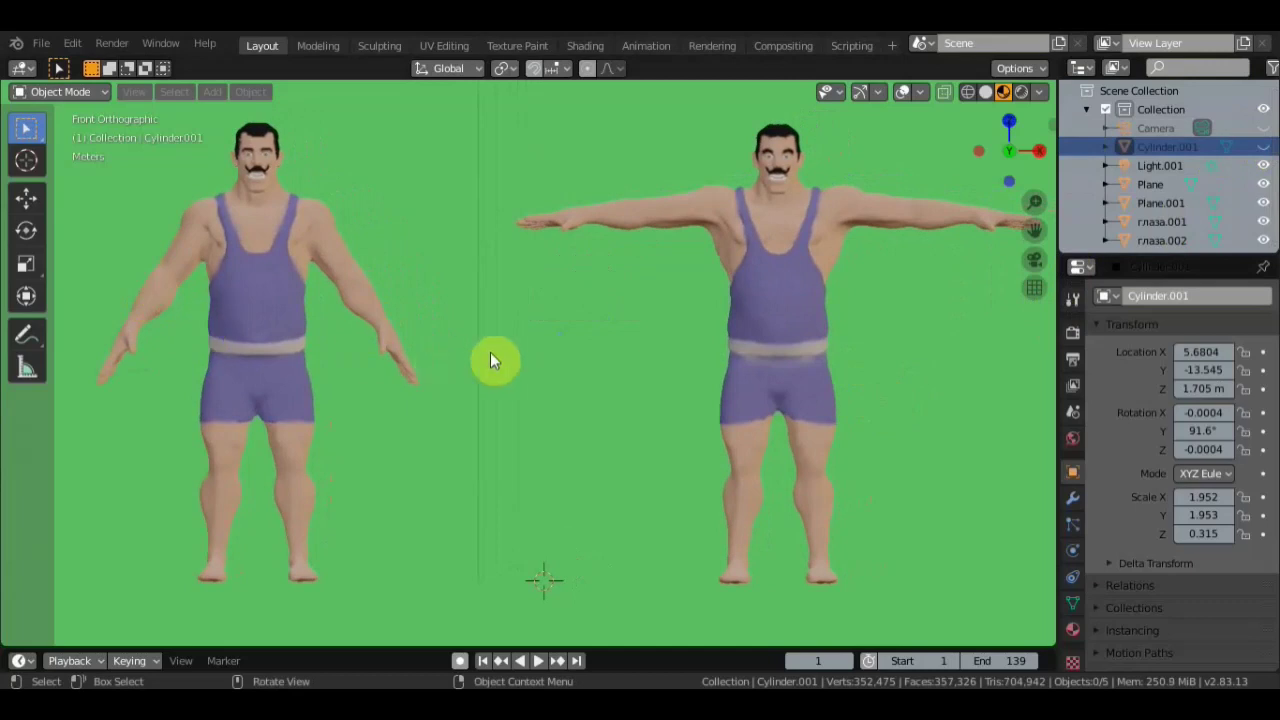
{"action": "middle_click_drag", "start_coordinate": [492, 354], "coordinate": [758, 346], "text": "shift"}
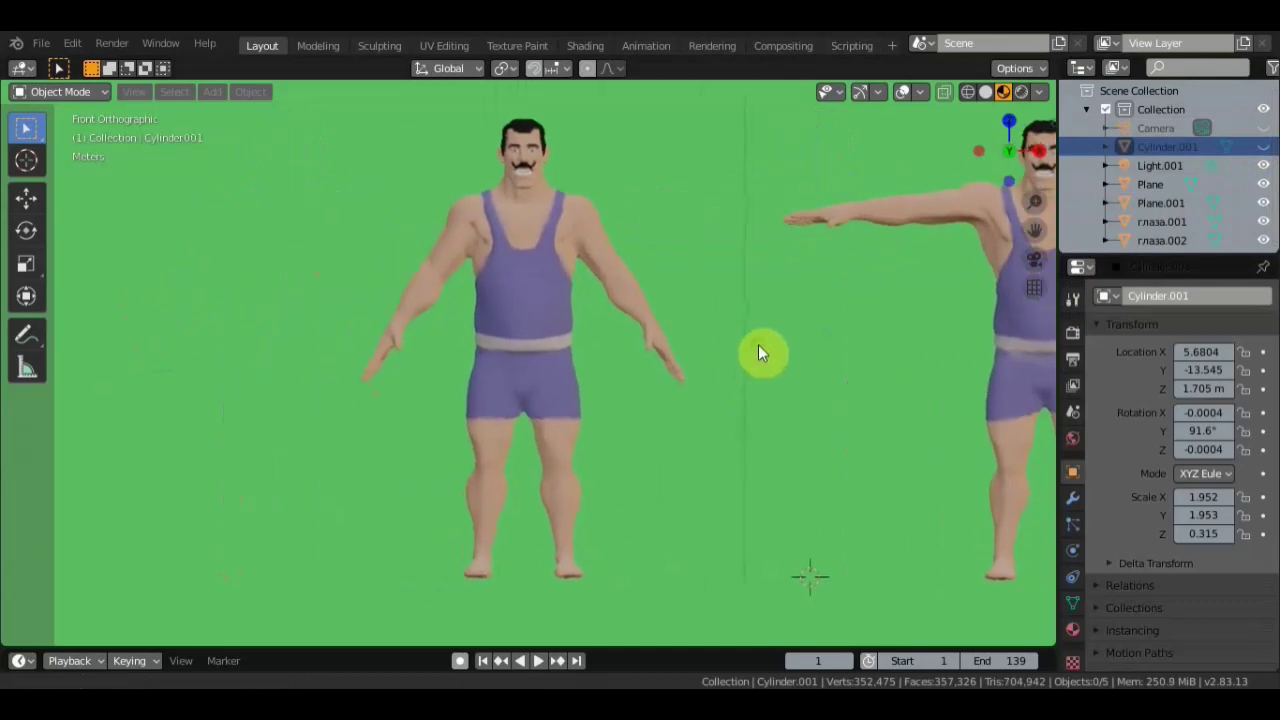
- Annotate lines along the A-pose strongman's arm and waist, then pan to the T-pose figure
{"action": "left_click", "coordinate": [26, 333]}
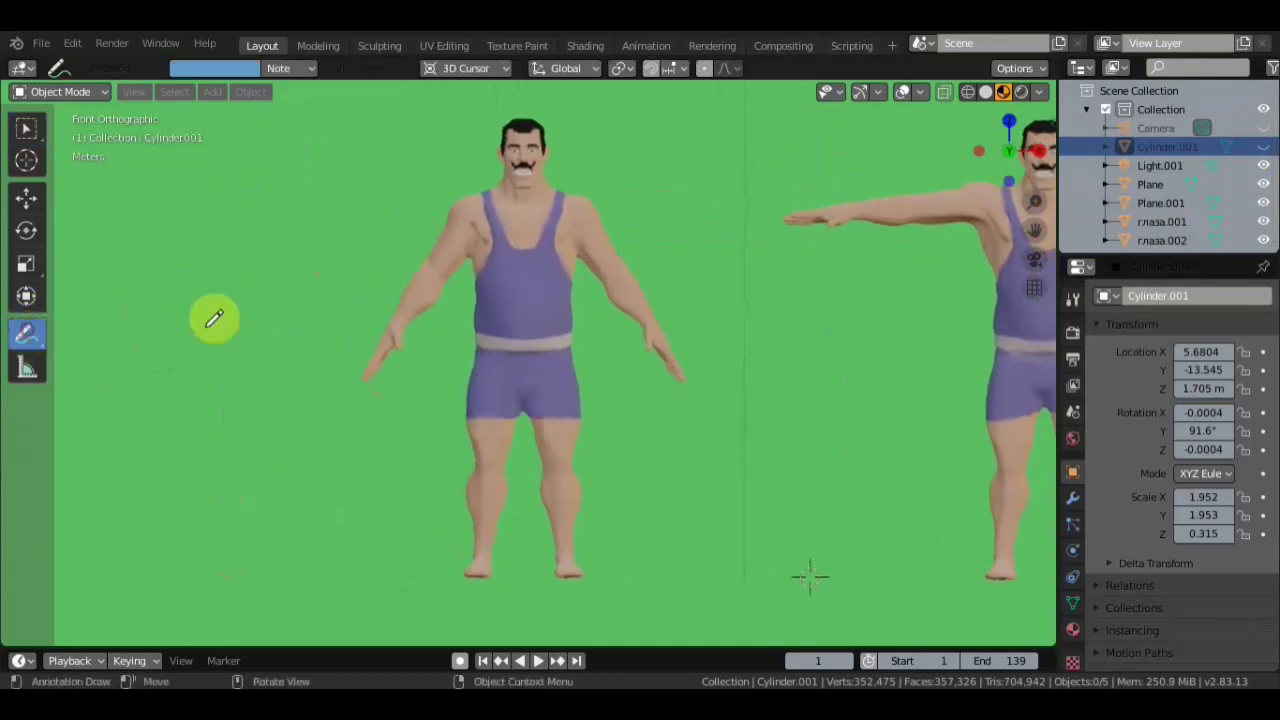
{"action": "mouse_move", "coordinate": [335, 468]}
{"action": "left_mouse_down"}
{"action": "mouse_move", "coordinate": [472, 176]}
{"action": "mouse_move", "coordinate": [726, 468]}
{"action": "left_mouse_up"}
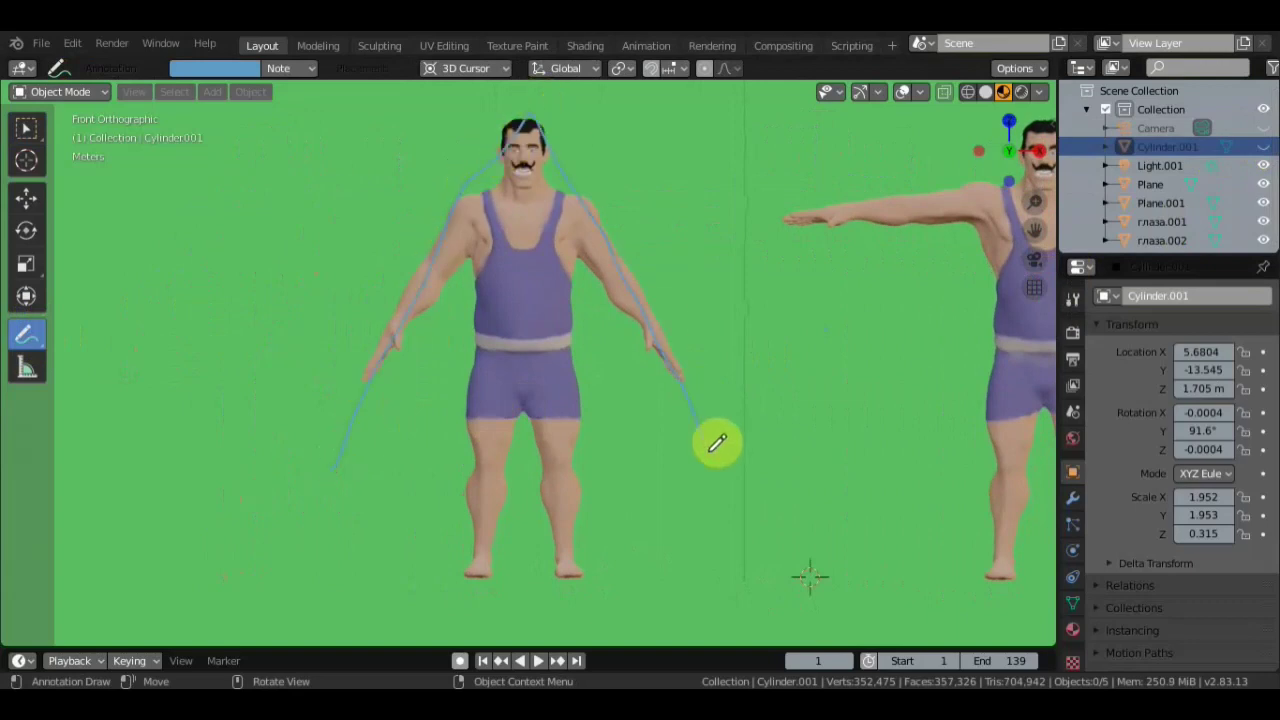
{"action": "left_click_drag", "start_coordinate": [395, 333], "coordinate": [641, 345]}
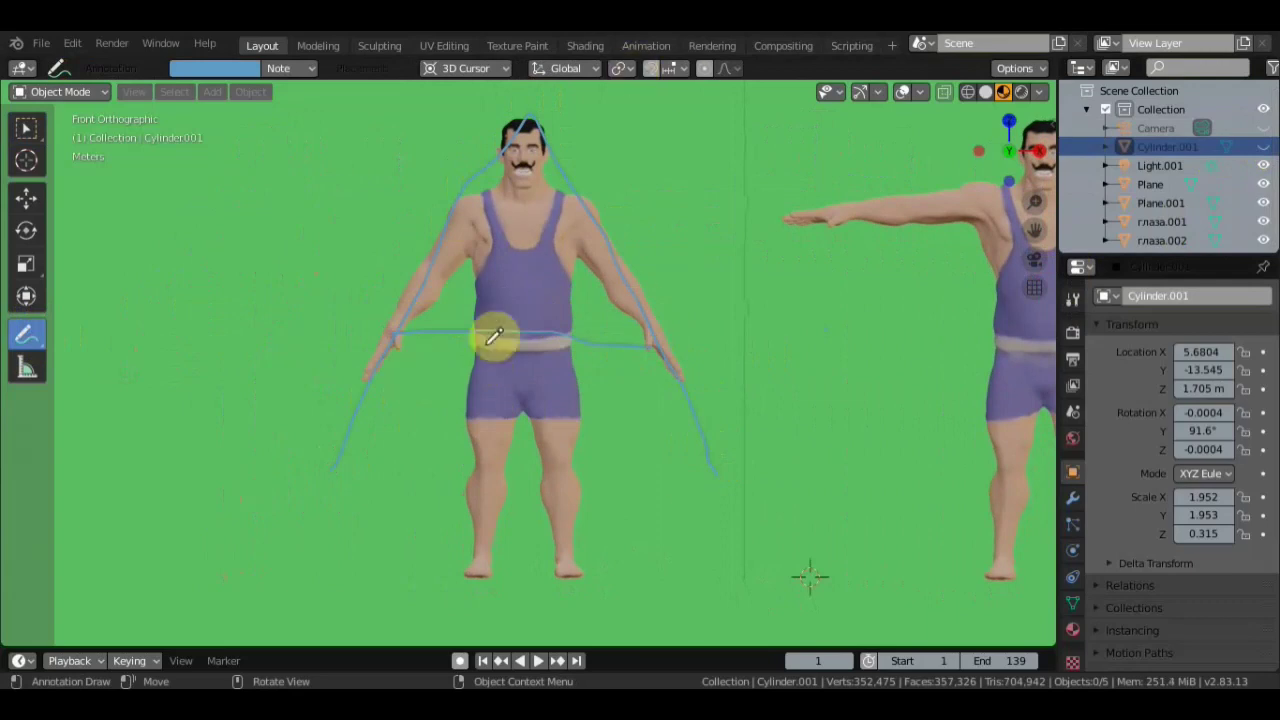
{"action": "middle_click_drag", "start_coordinate": [690, 478], "coordinate": [400, 451], "text": "shift"}
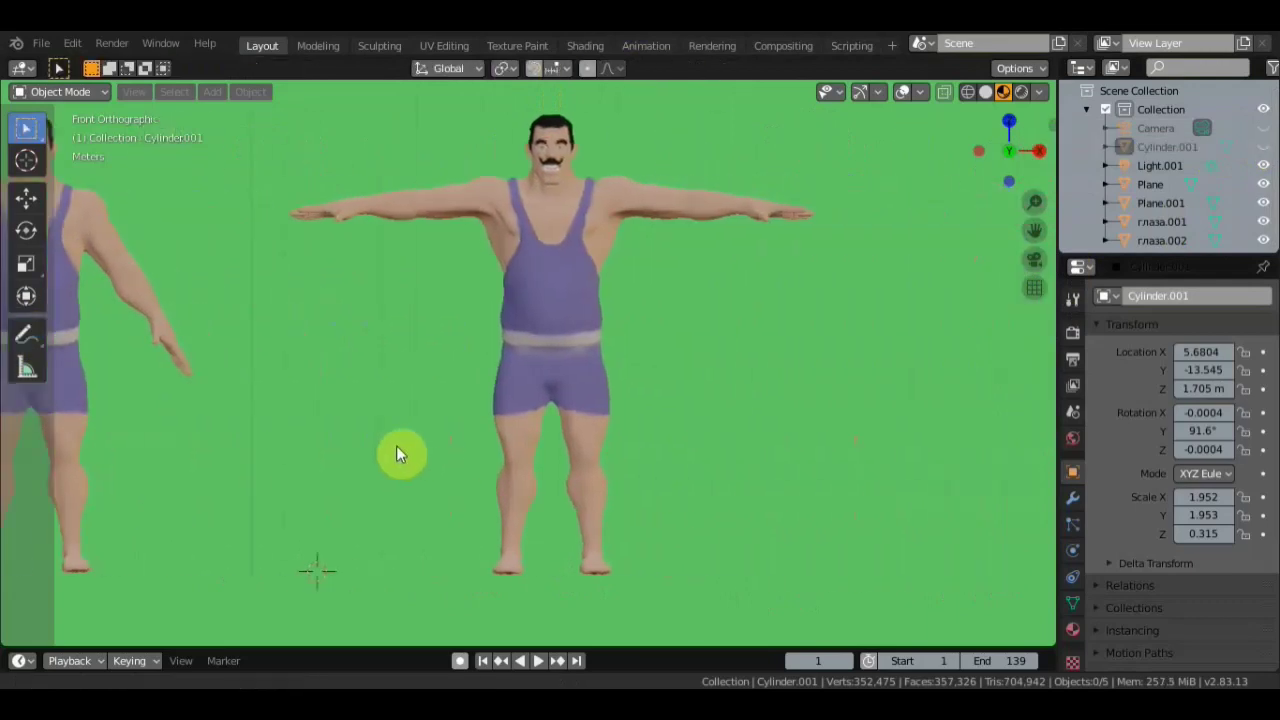
- Sketch a line along the T-pose strongman's outstretched arms, undo it, then mark his shoulder
{"action": "key", "text": "w"}
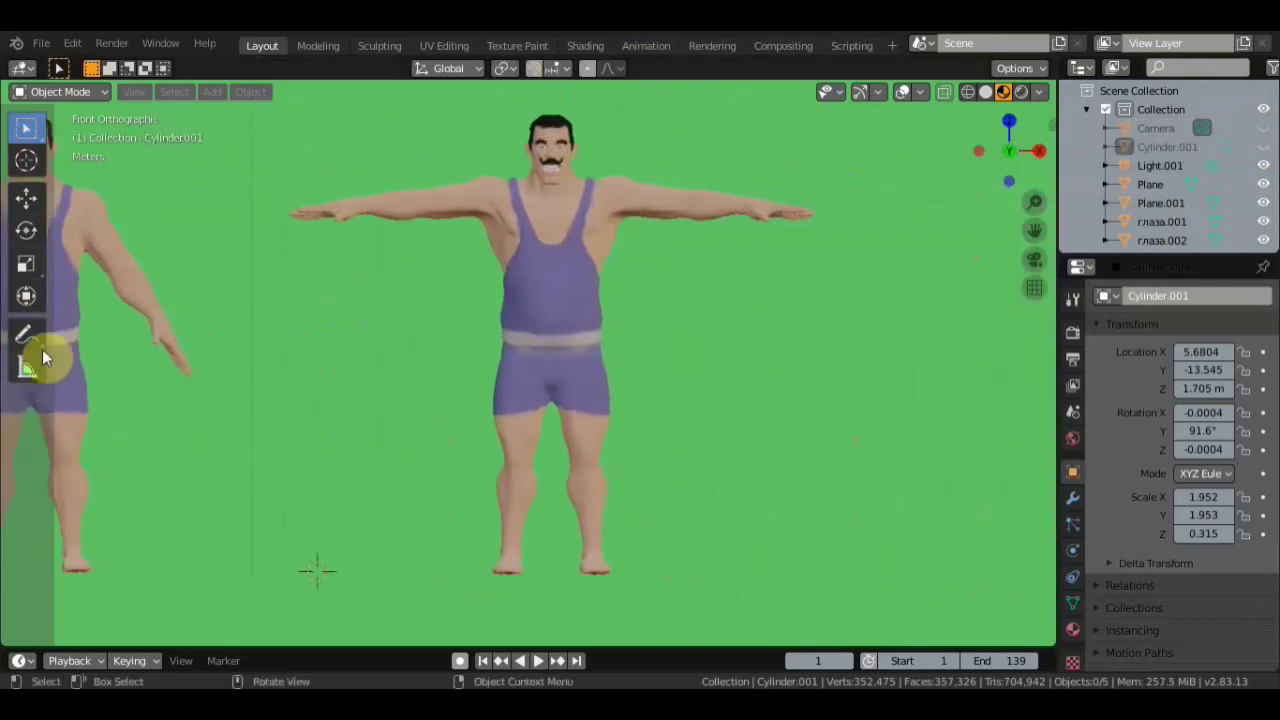
{"action": "left_click", "coordinate": [44, 336]}
{"action": "mouse_move", "coordinate": [295, 213]}
{"action": "left_mouse_down"}
{"action": "mouse_move", "coordinate": [645, 207]}
{"action": "mouse_move", "coordinate": [571, 220]}
{"action": "mouse_move", "coordinate": [537, 466]}
{"action": "mouse_move", "coordinate": [541, 608]}
{"action": "left_mouse_up"}
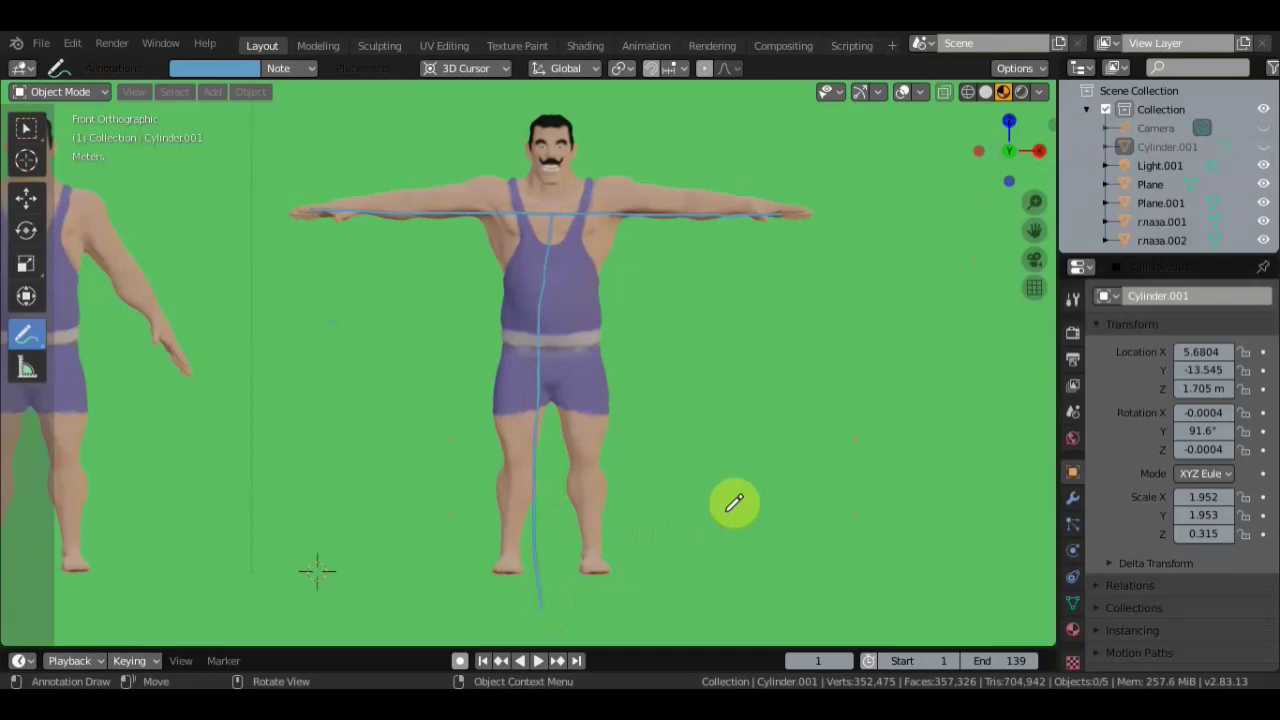
{"action": "key", "text": "ctrl+z"}
{"action": "key", "text": "ctrl+z"}
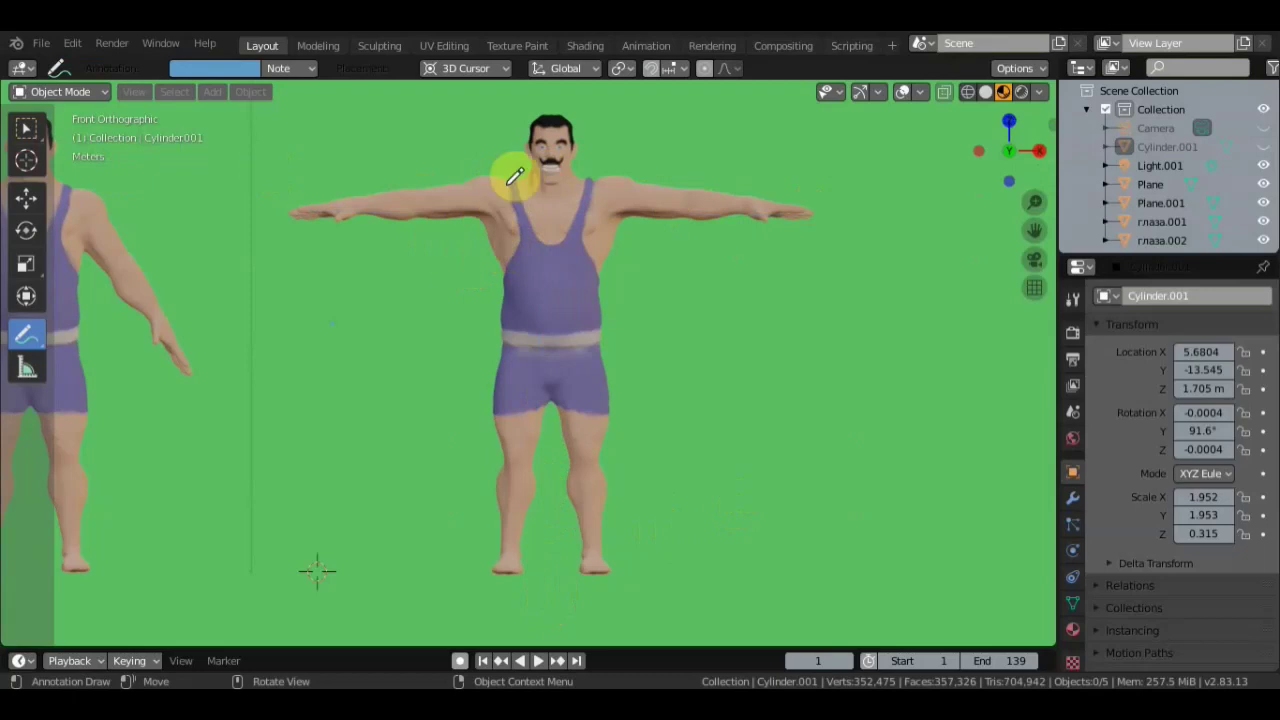
{"action": "left_click_drag", "start_coordinate": [498, 219], "coordinate": [521, 206]}
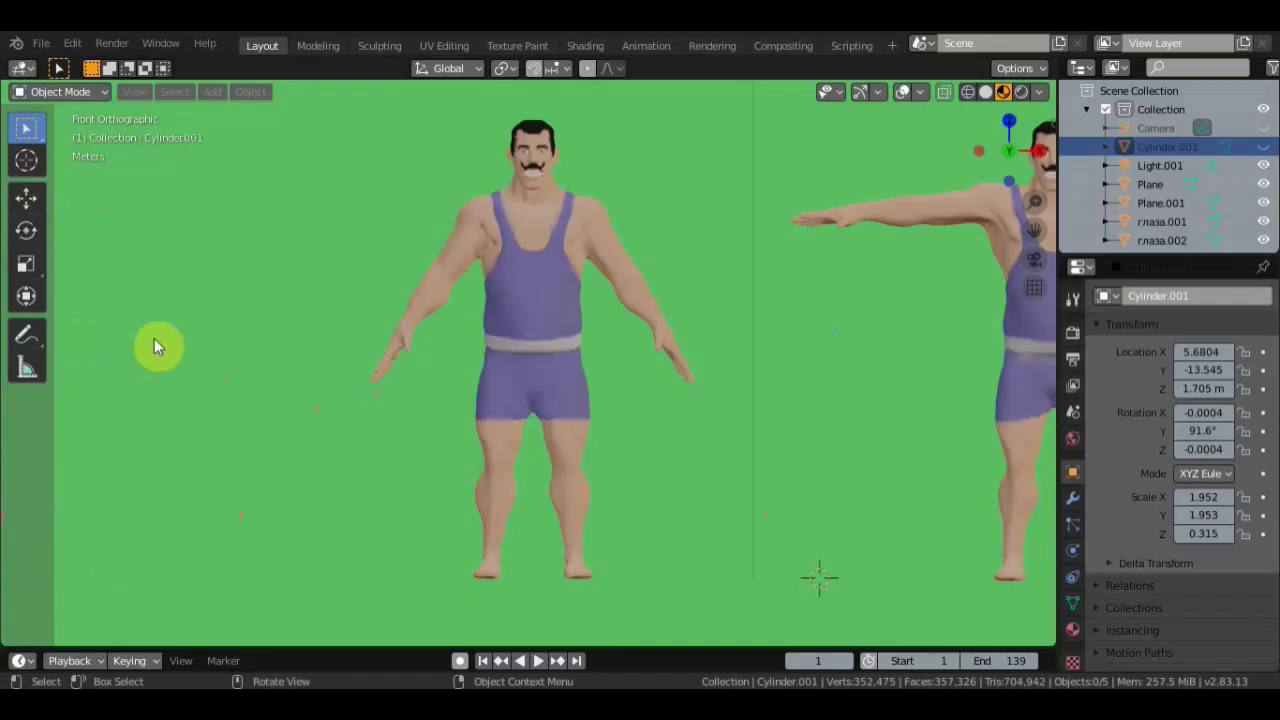
- Zoom in and center the view on the A-pose strongman's torso
{"action": "left_click", "coordinate": [26, 336]}
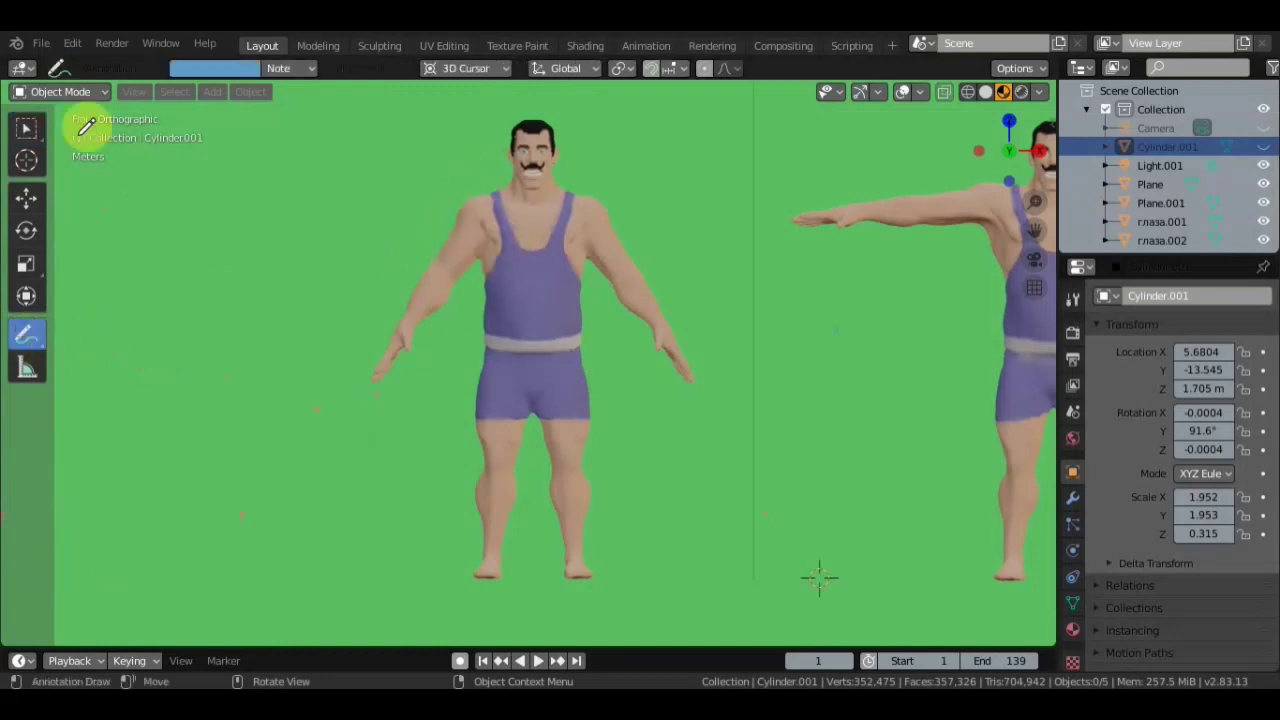
{"action": "left_click", "coordinate": [26, 143]}
{"action": "scroll", "coordinate": [574, 300], "scroll_direction": "up", "scroll_amount": 4}
{"action": "mouse_move", "coordinate": [574, 300]}
{"action": "middle_mouse_down", "text": "shift"}
{"action": "mouse_move", "coordinate": [621, 398]}
{"action": "mouse_move", "coordinate": [626, 447]}
{"action": "middle_mouse_up", "text": "shift"}
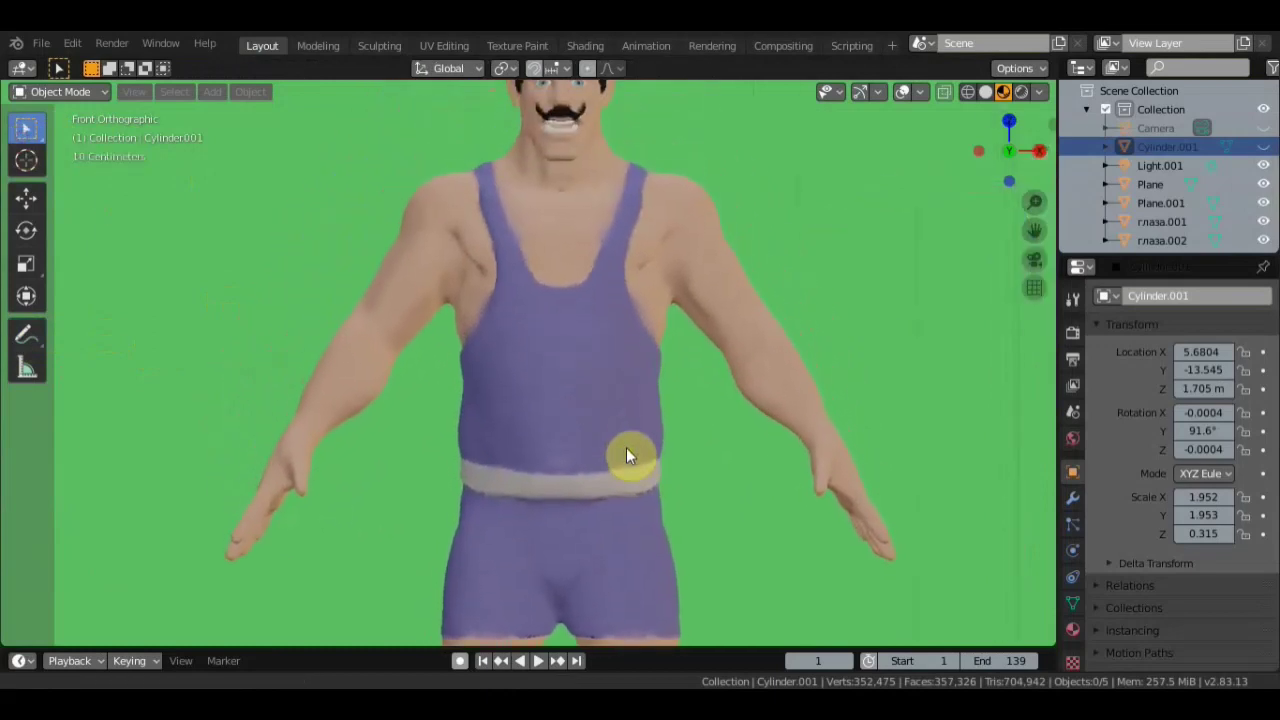
{"action": "left_click", "coordinate": [24, 199]}
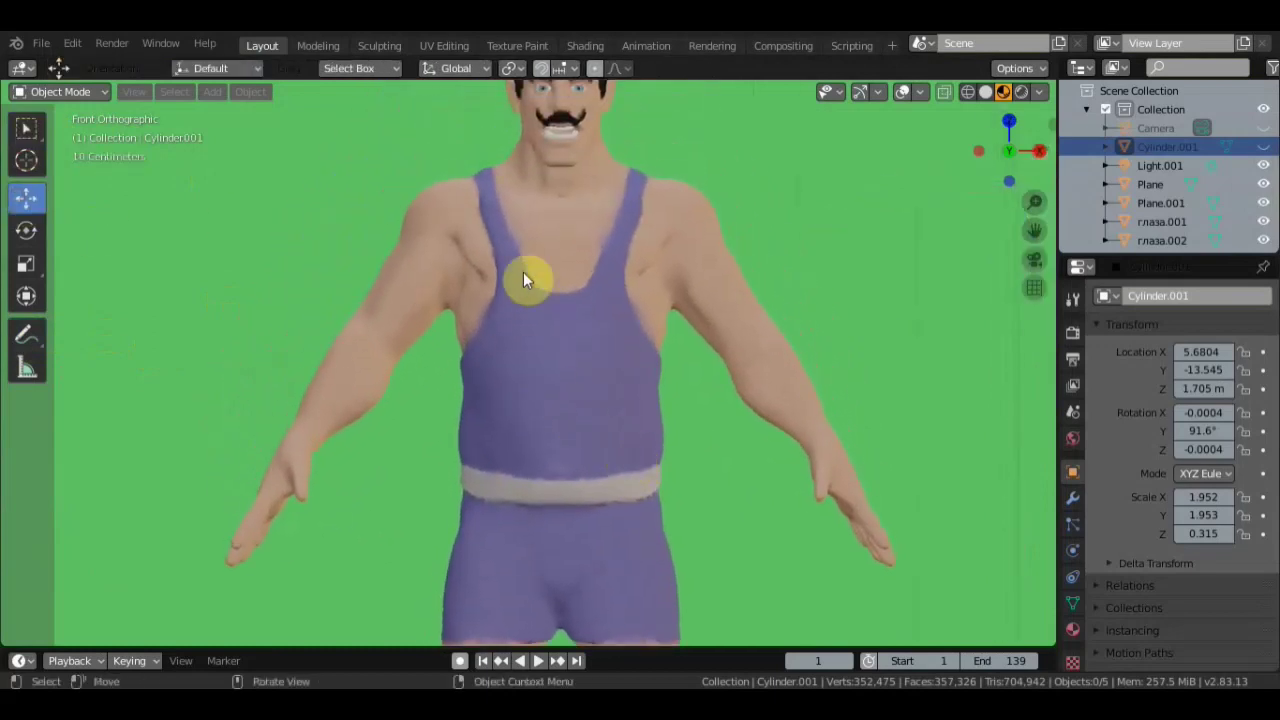
- Draw short cyan annotation strokes around the strongman's left armpit
{"action": "left_click", "coordinate": [27, 337]}
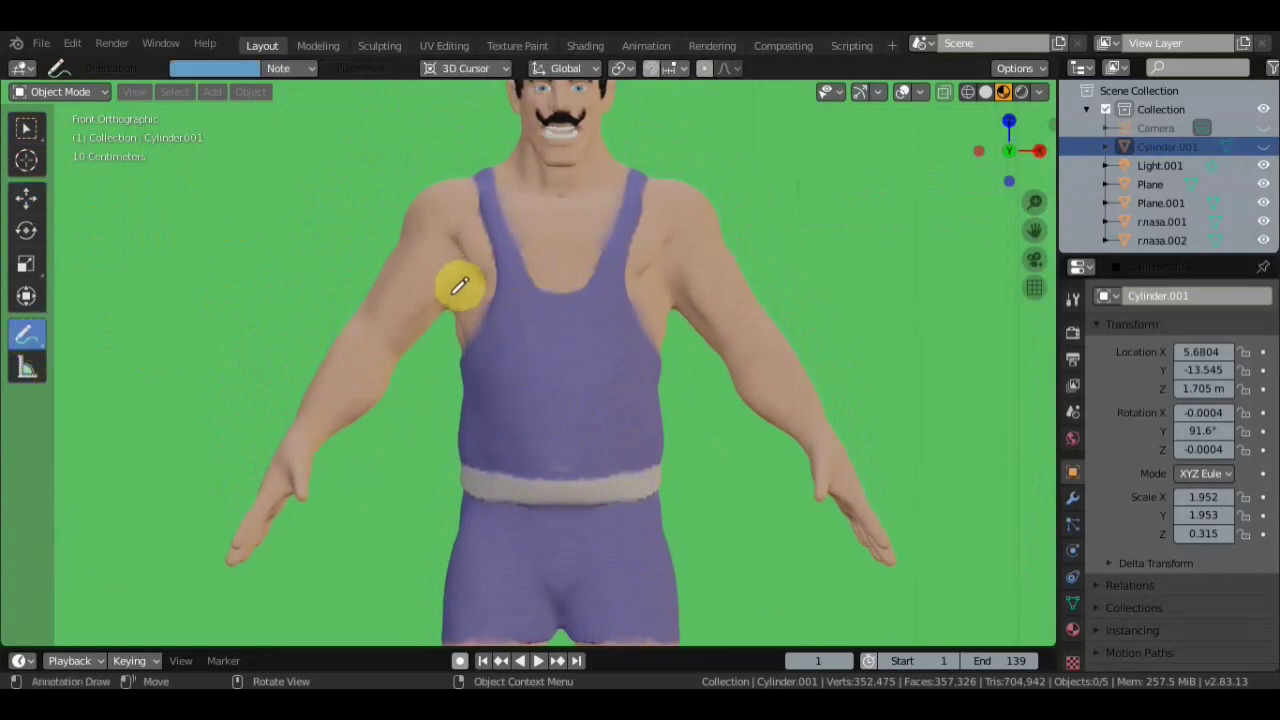
{"action": "left_click_drag", "start_coordinate": [457, 298], "coordinate": [447, 329]}
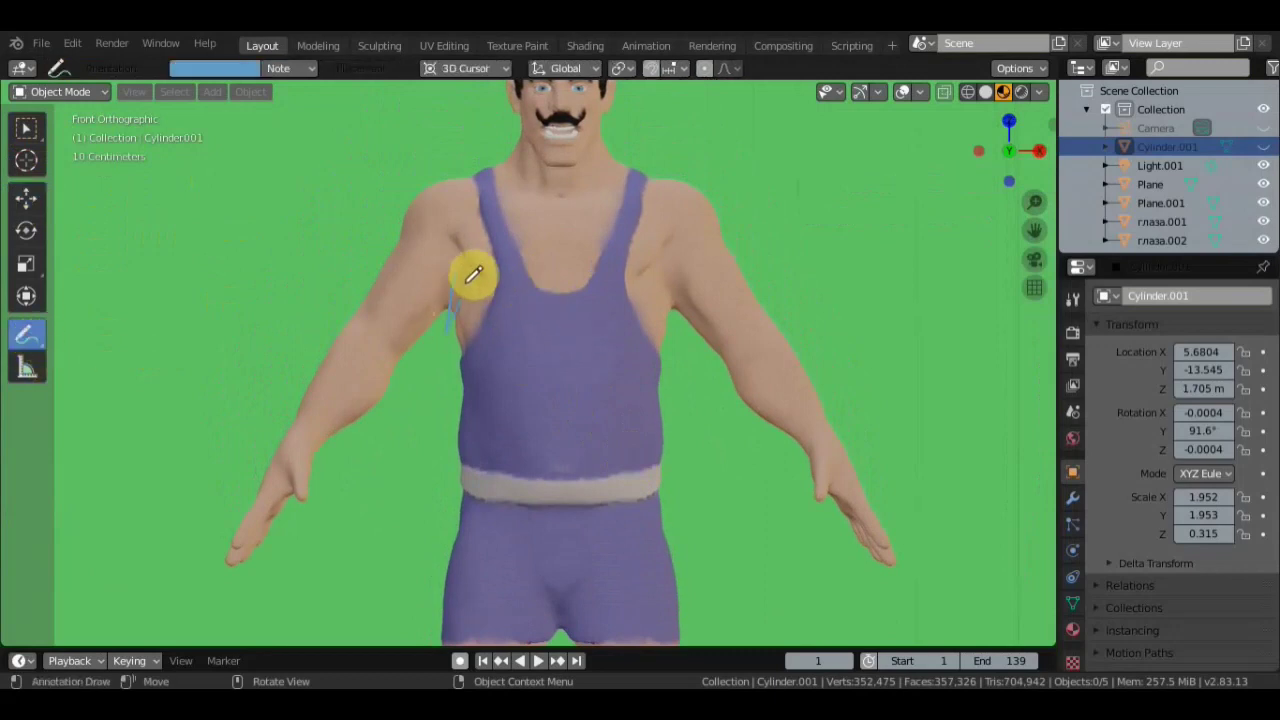
{"action": "left_click_drag", "start_coordinate": [452, 243], "coordinate": [457, 286]}
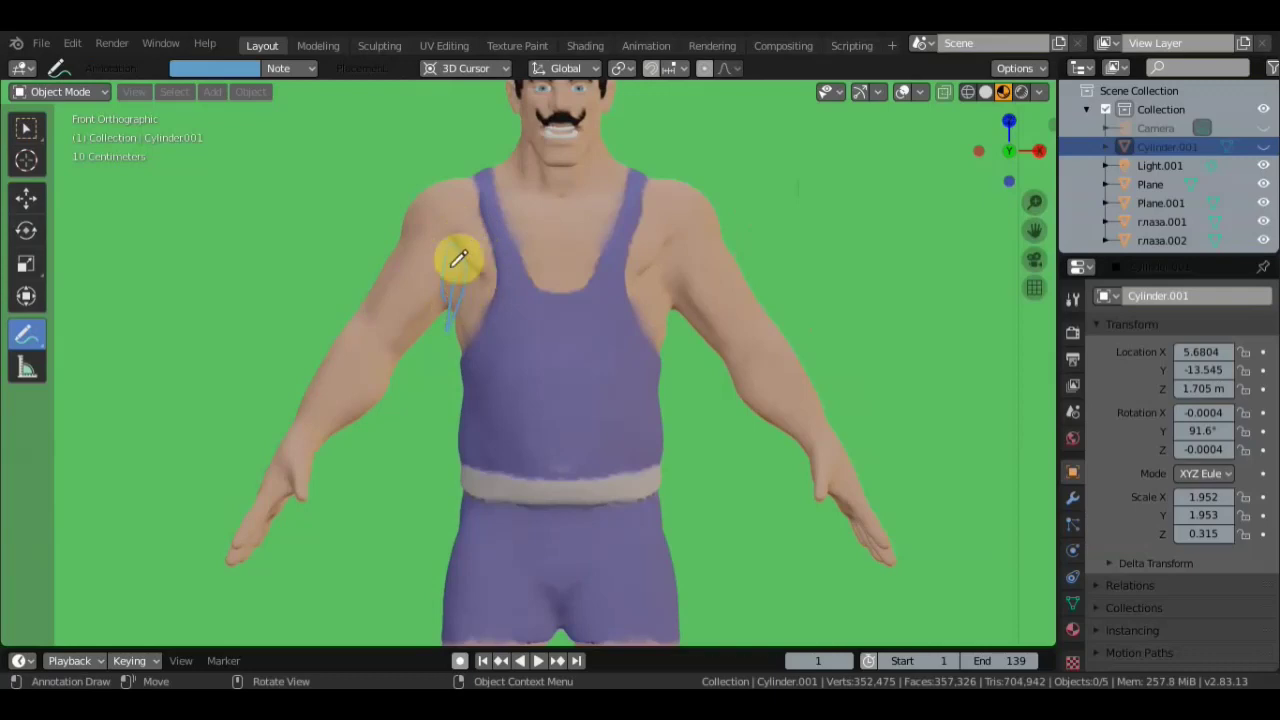
{"action": "left_click_drag", "start_coordinate": [462, 271], "coordinate": [440, 303]}
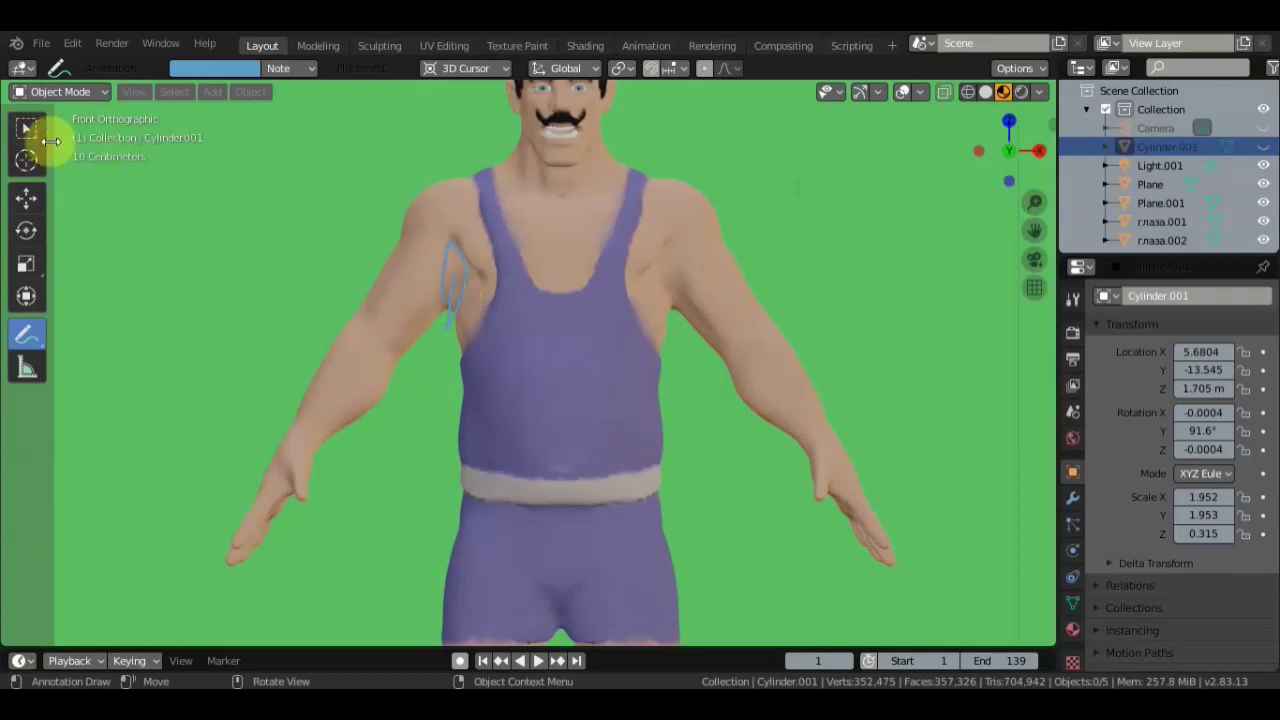
{"action": "left_click", "coordinate": [26, 128]}
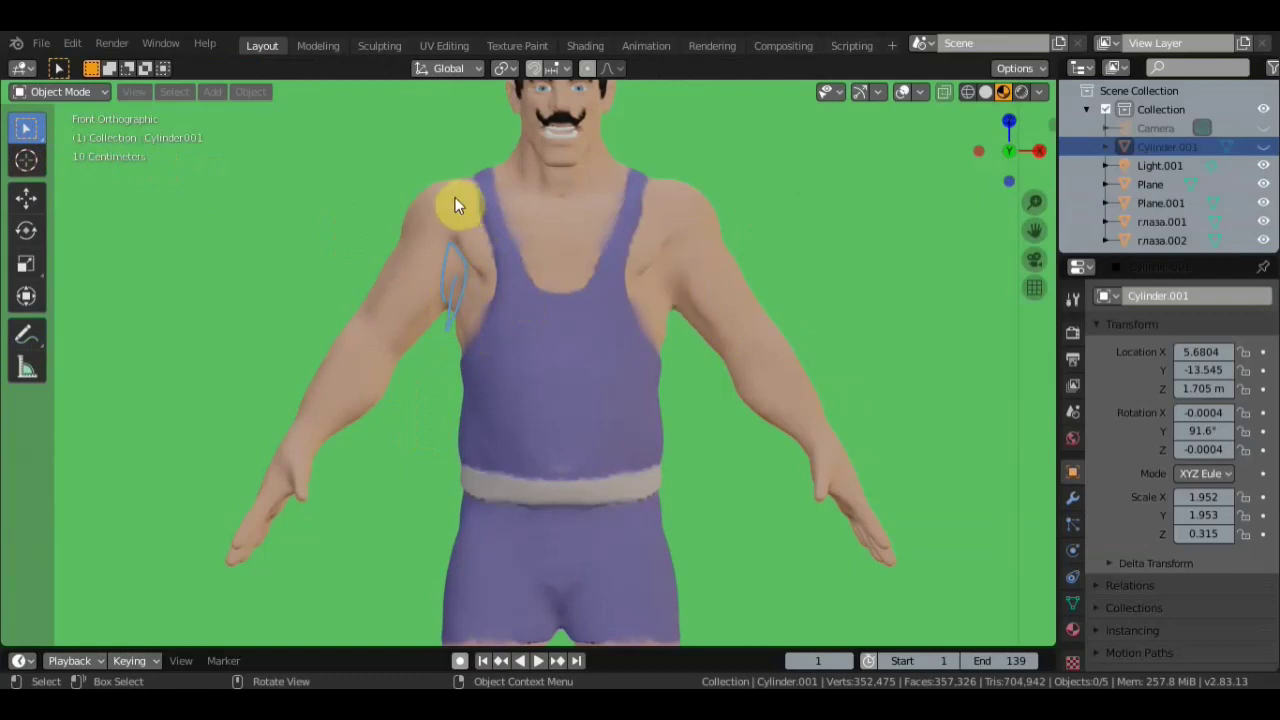
{"action": "left_click", "coordinate": [26, 334]}
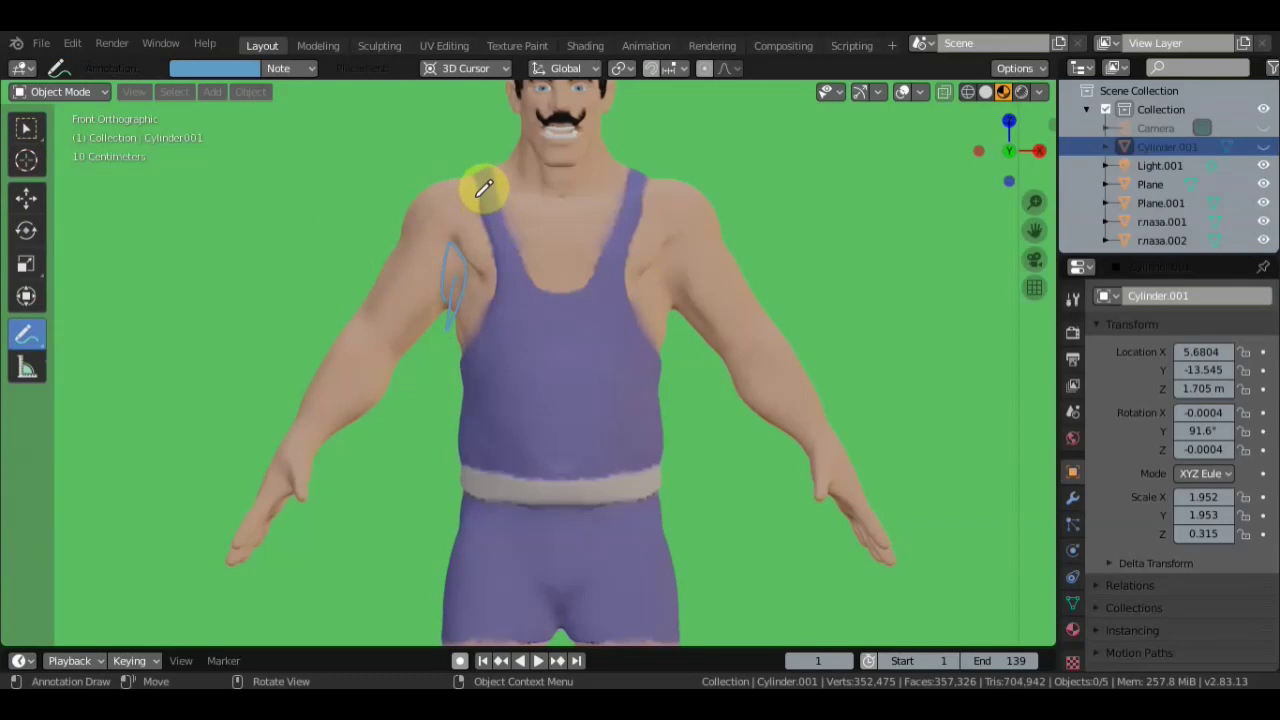
- Annotate the upper arm, loop the wrist, and mark across the chest to the other armpit
{"action": "left_click_drag", "start_coordinate": [433, 210], "coordinate": [391, 298]}
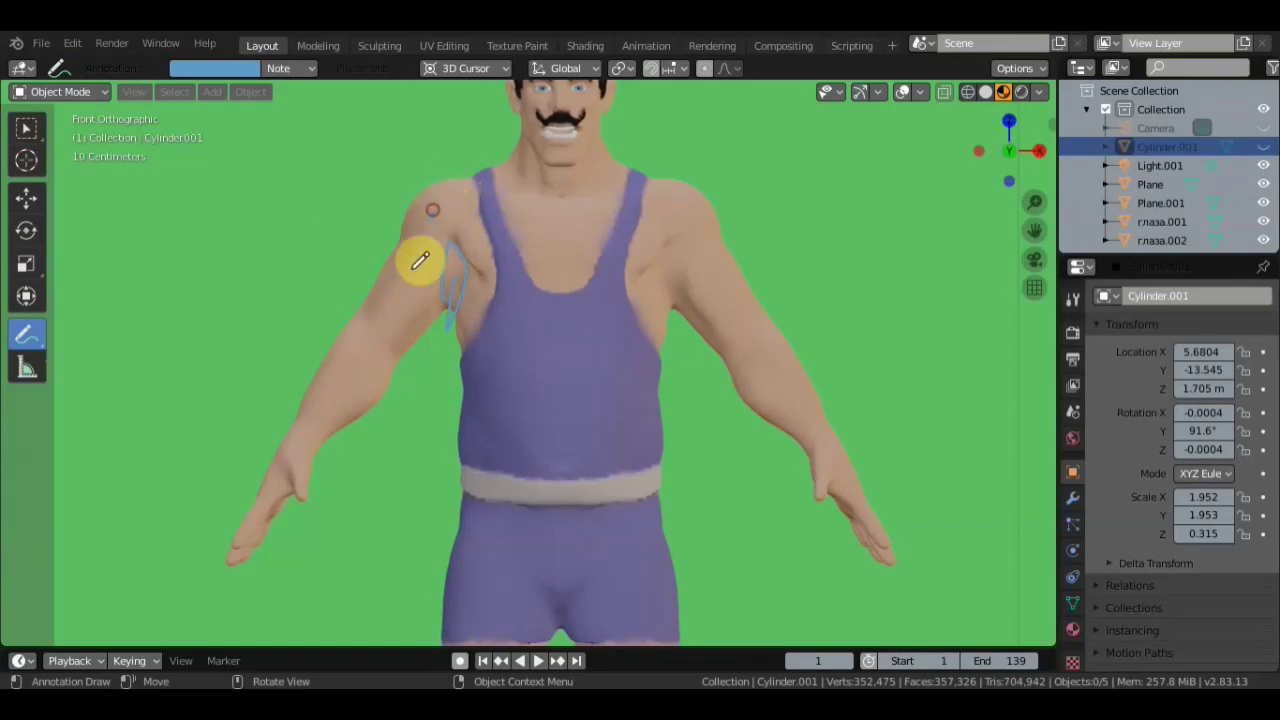
{"action": "mouse_move", "coordinate": [305, 428]}
{"action": "left_mouse_down"}
{"action": "mouse_move", "coordinate": [449, 240]}
{"action": "mouse_move", "coordinate": [329, 431]}
{"action": "left_mouse_up"}
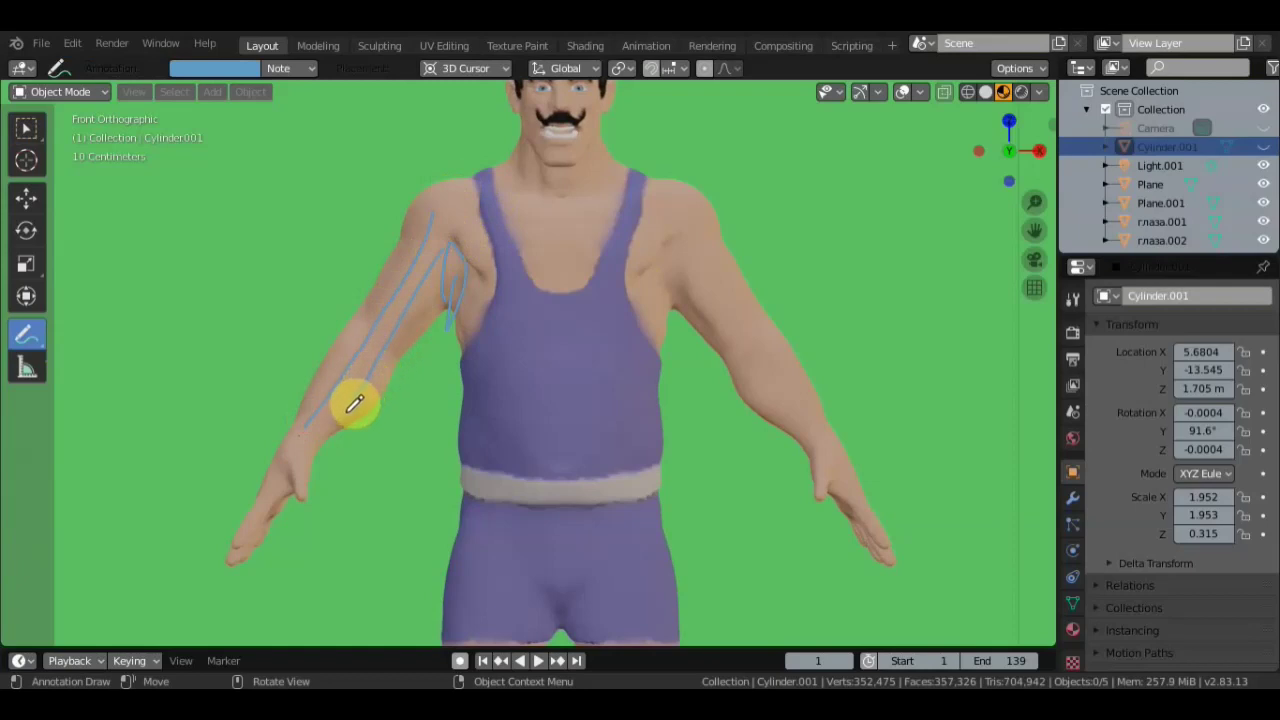
{"action": "mouse_move", "coordinate": [306, 423]}
{"action": "left_mouse_down"}
{"action": "mouse_move", "coordinate": [457, 271]}
{"action": "mouse_move", "coordinate": [437, 209]}
{"action": "mouse_move", "coordinate": [423, 206]}
{"action": "mouse_move", "coordinate": [494, 309]}
{"action": "mouse_move", "coordinate": [565, 311]}
{"action": "mouse_move", "coordinate": [637, 310]}
{"action": "mouse_move", "coordinate": [677, 206]}
{"action": "mouse_move", "coordinate": [566, 194]}
{"action": "mouse_move", "coordinate": [469, 203]}
{"action": "left_mouse_up"}
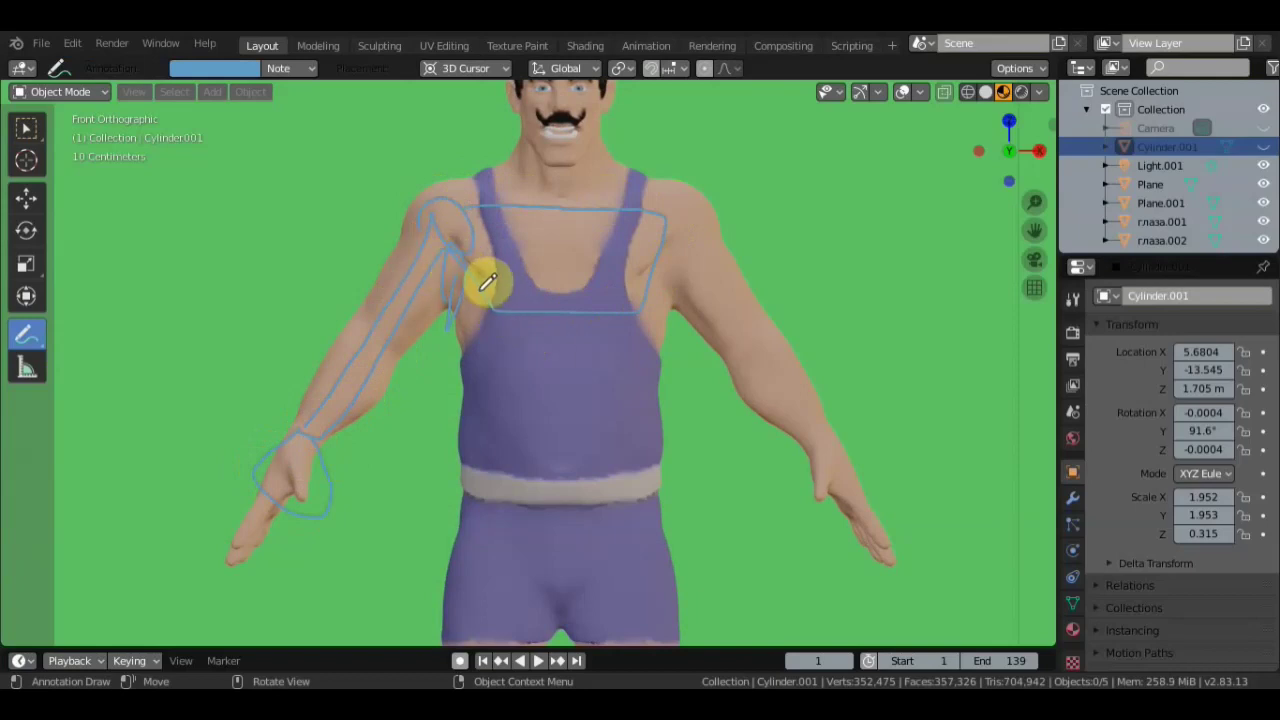
{"action": "left_click_drag", "start_coordinate": [429, 266], "coordinate": [486, 280]}
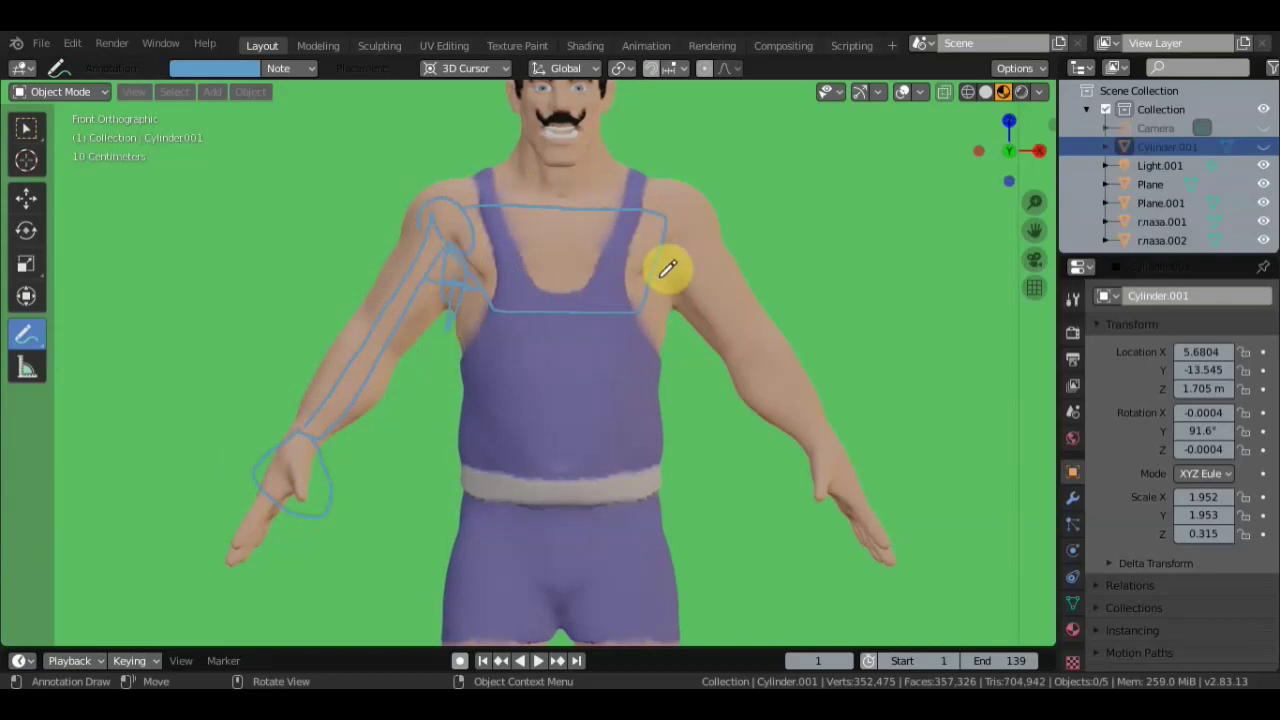
{"action": "left_click_drag", "start_coordinate": [662, 262], "coordinate": [668, 258]}
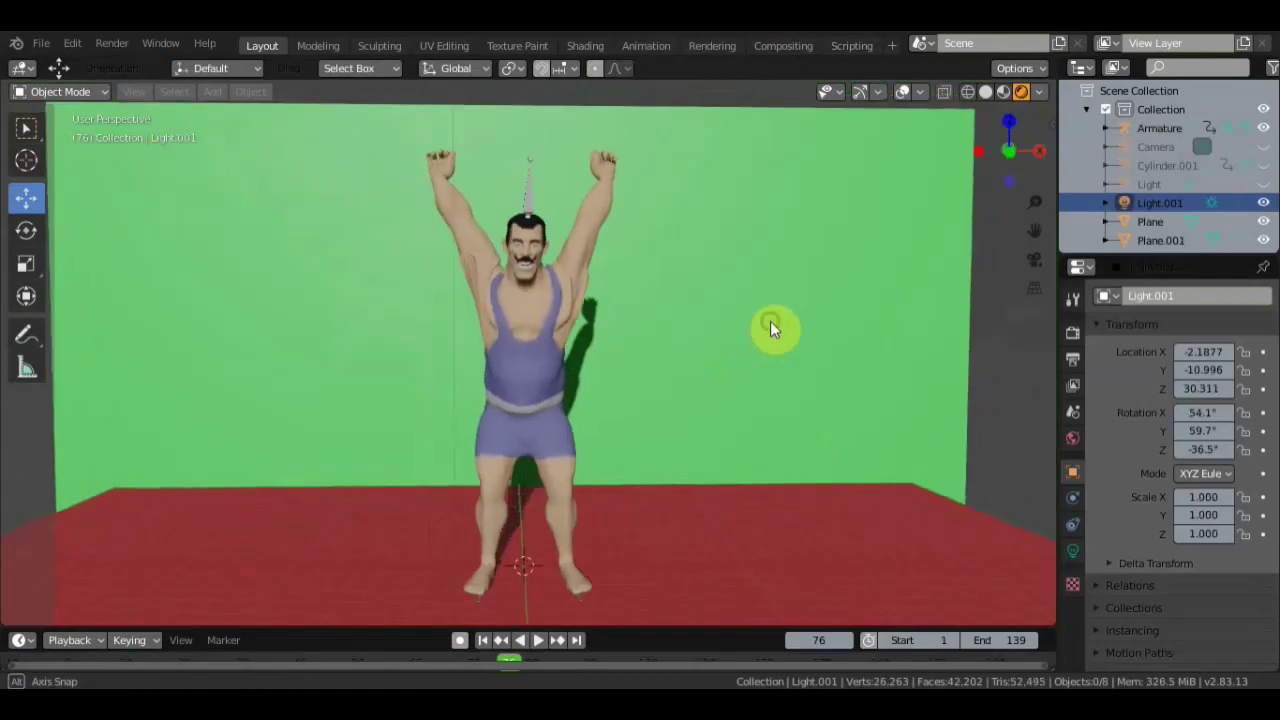
- Orbit toward the upper body, cycling through solid, material preview and rendered shading
{"action": "scroll", "coordinate": [776, 325], "scroll_direction": "up", "scroll_amount": 2}
{"action": "mouse_move", "coordinate": [823, 336]}
{"action": "middle_mouse_down"}
{"action": "mouse_move", "coordinate": [842, 336]}
{"action": "mouse_move", "coordinate": [651, 337]}
{"action": "middle_mouse_up"}
{"action": "scroll", "coordinate": [842, 336], "scroll_direction": "up", "scroll_amount": 3}
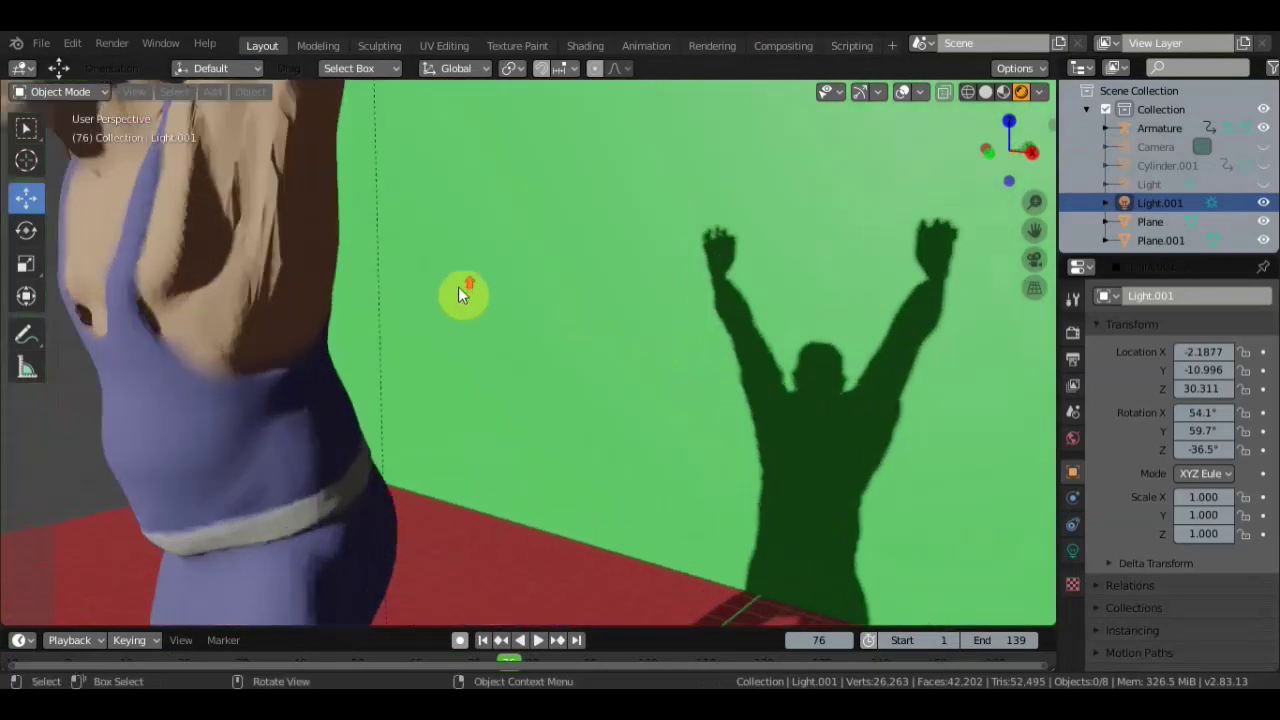
{"action": "left_click", "coordinate": [985, 92]}
{"action": "mouse_move", "coordinate": [500, 286]}
{"action": "middle_mouse_down"}
{"action": "mouse_move", "coordinate": [591, 363]}
{"action": "mouse_move", "coordinate": [571, 354]}
{"action": "mouse_move", "coordinate": [900, 140]}
{"action": "middle_mouse_up"}
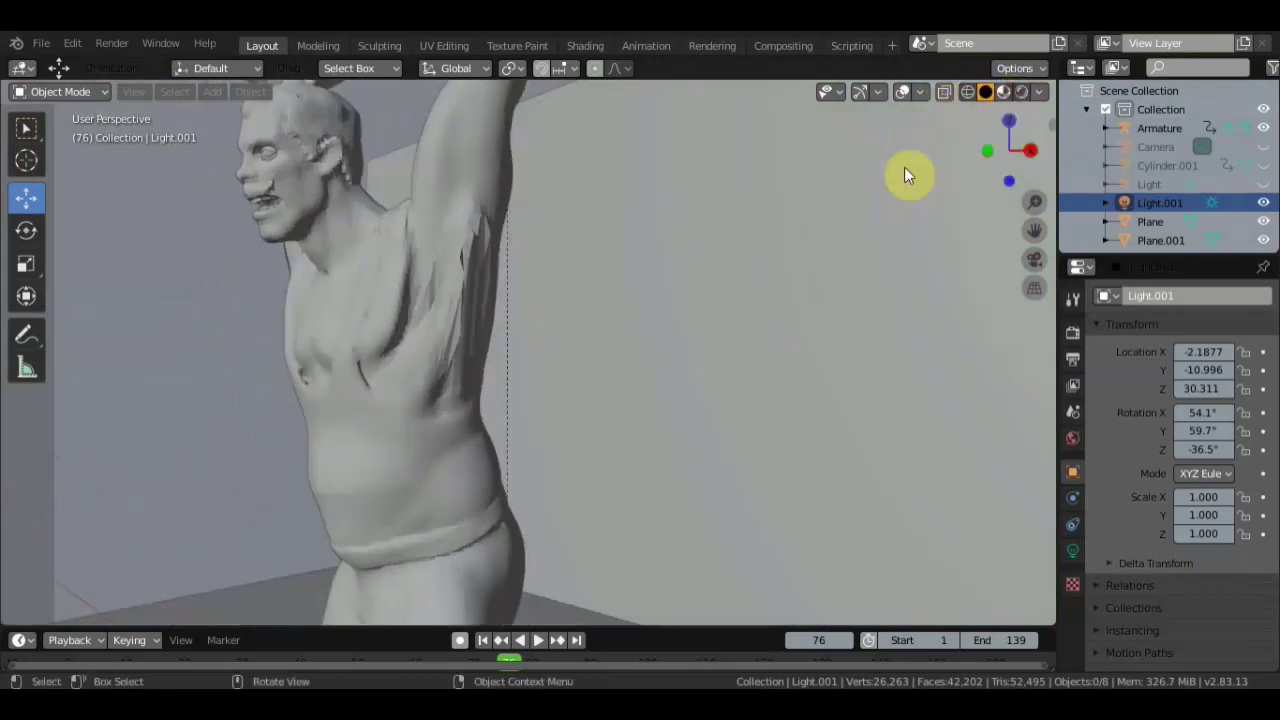
{"action": "key", "text": "z"}
{"action": "left_click", "coordinate": [641, 290]}
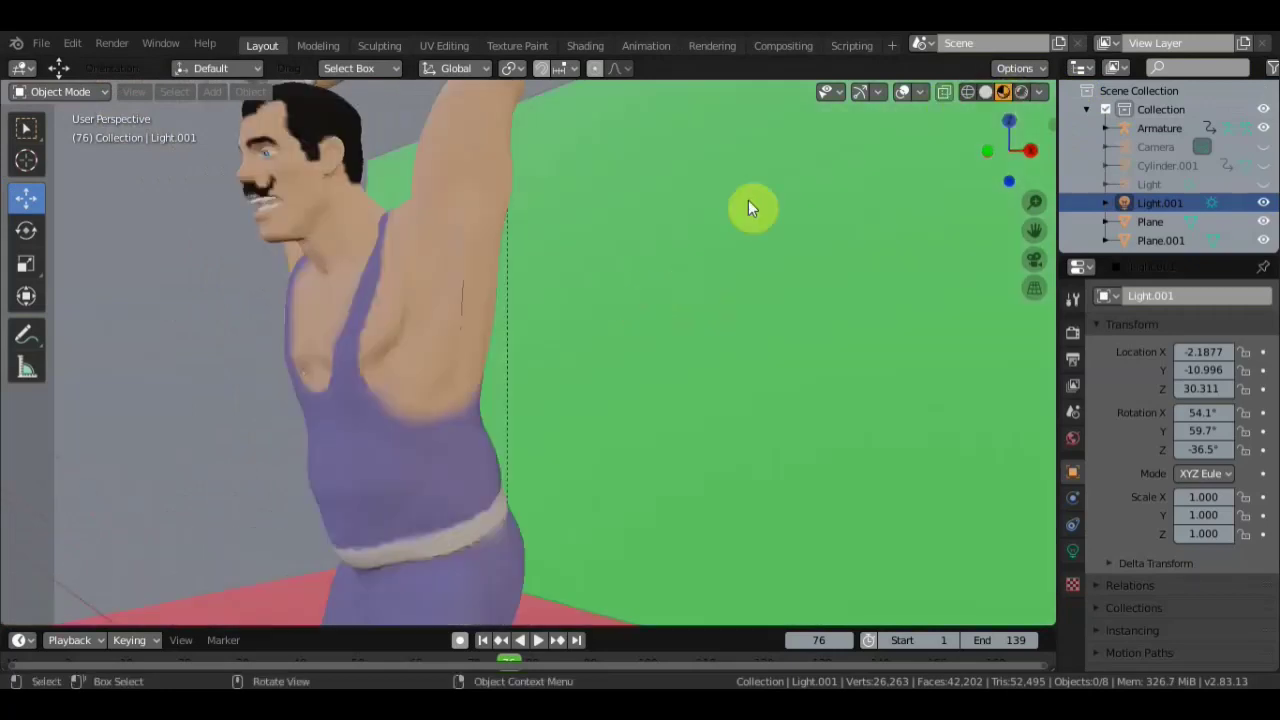
{"action": "left_click", "coordinate": [1022, 92]}
- Inspect the stretched armpit from several angles in rendered view, then select the Armature
{"action": "mouse_move", "coordinate": [634, 271]}
{"action": "middle_mouse_down"}
{"action": "mouse_move", "coordinate": [595, 285]}
{"action": "mouse_move", "coordinate": [772, 290]}
{"action": "mouse_move", "coordinate": [761, 281]}
{"action": "mouse_move", "coordinate": [622, 451]}
{"action": "mouse_move", "coordinate": [584, 457]}
{"action": "middle_mouse_up"}
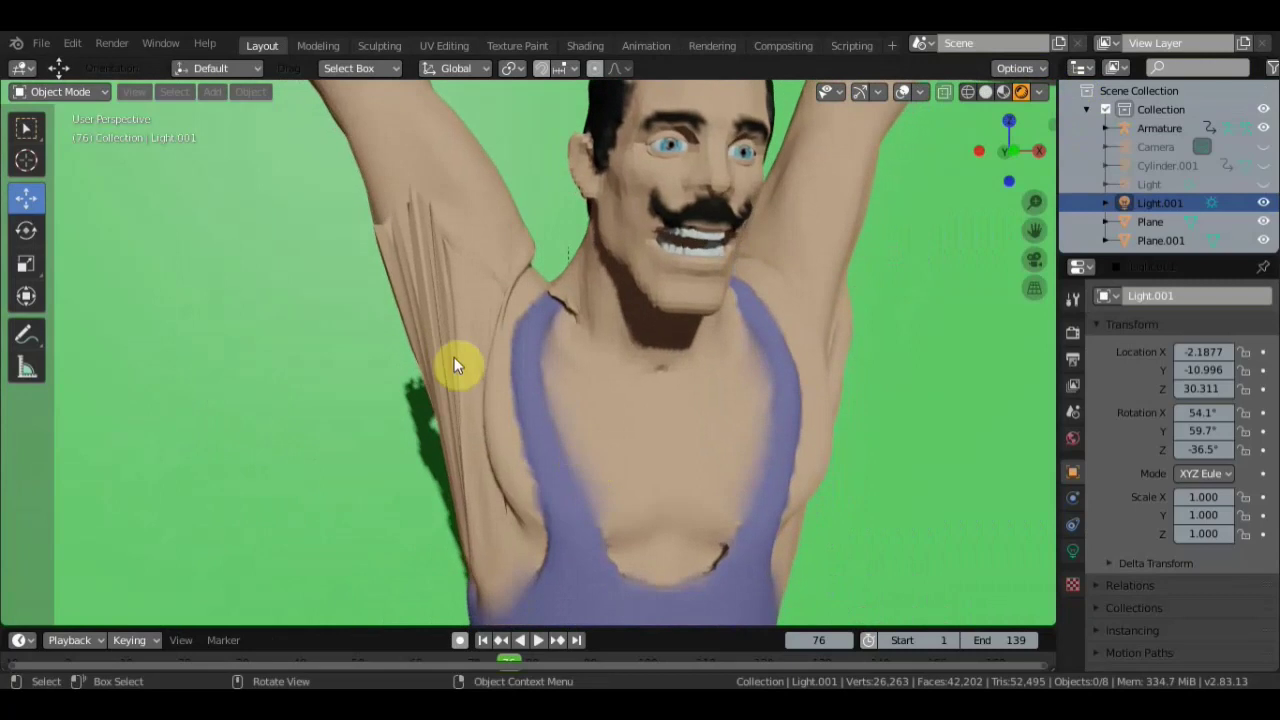
{"action": "scroll", "coordinate": [410, 155], "scroll_direction": "down", "scroll_amount": 2}
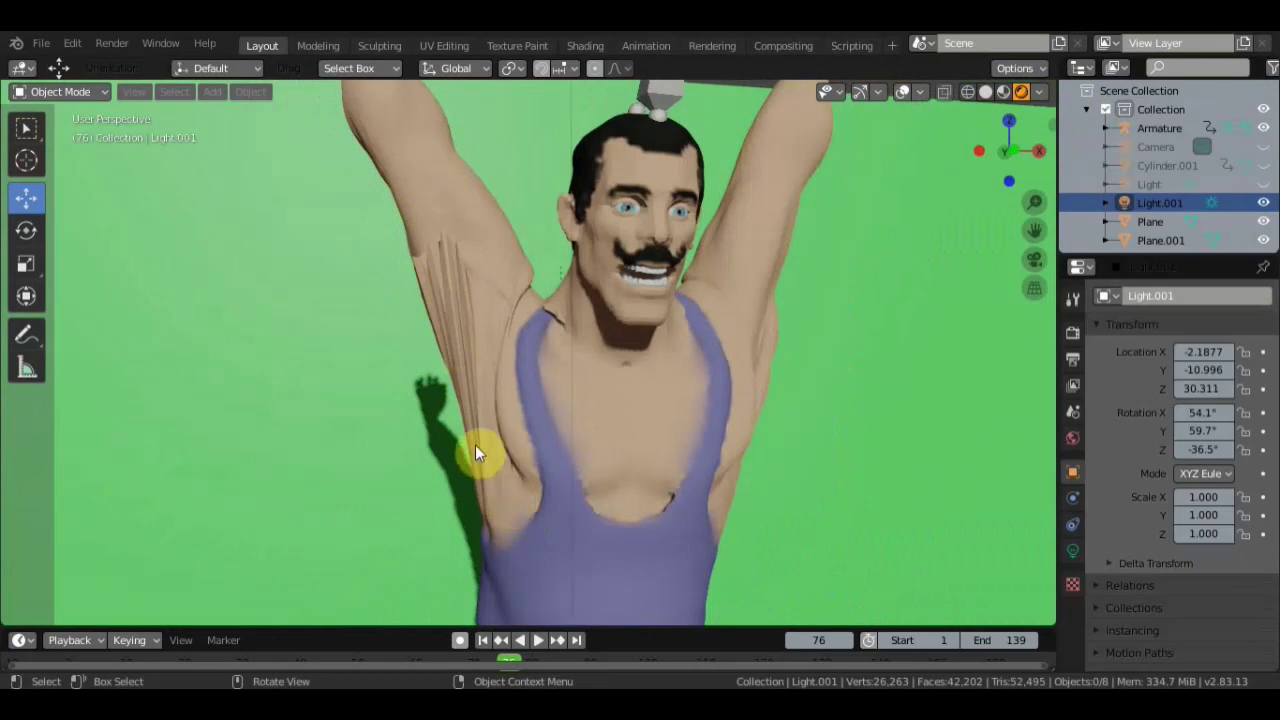
{"action": "scroll", "coordinate": [475, 445], "scroll_direction": "up", "scroll_amount": 2}
{"action": "middle_click_drag", "start_coordinate": [490, 448], "coordinate": [525, 418]}
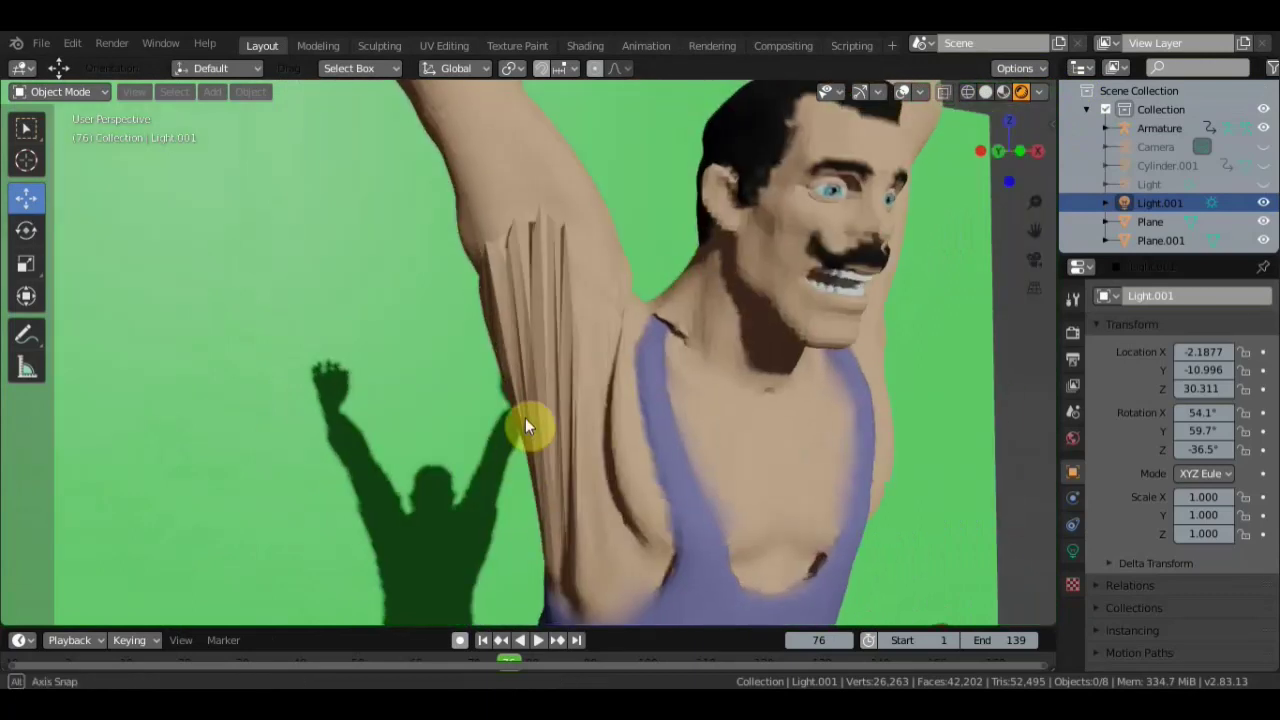
{"action": "mouse_move", "coordinate": [544, 287]}
{"action": "middle_mouse_down"}
{"action": "mouse_move", "coordinate": [614, 309]}
{"action": "mouse_move", "coordinate": [700, 300]}
{"action": "mouse_move", "coordinate": [549, 298]}
{"action": "middle_mouse_up"}
{"action": "scroll", "coordinate": [549, 291], "scroll_direction": "down", "scroll_amount": 3}
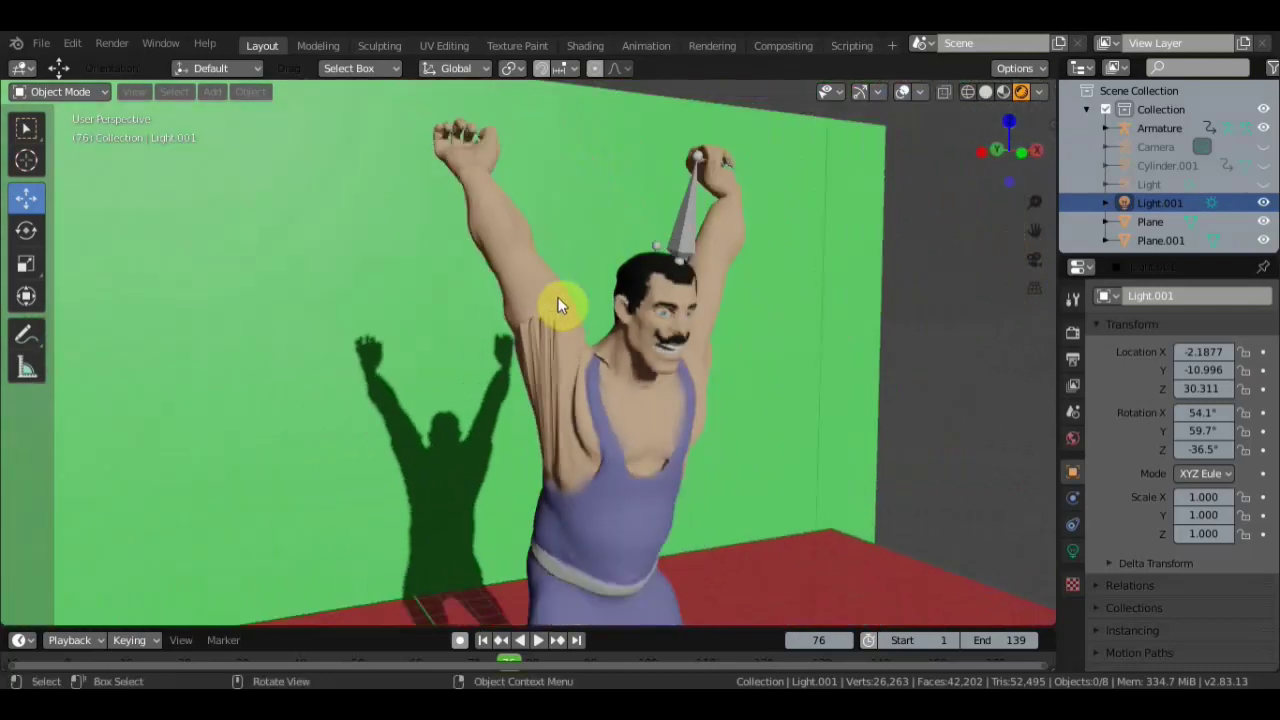
{"action": "scroll", "coordinate": [555, 297], "scroll_direction": "down", "scroll_amount": 2}
{"action": "mouse_move", "coordinate": [530, 305]}
{"action": "middle_mouse_down"}
{"action": "mouse_move", "coordinate": [532, 316]}
{"action": "mouse_move", "coordinate": [629, 262]}
{"action": "mouse_move", "coordinate": [643, 309]}
{"action": "mouse_move", "coordinate": [687, 323]}
{"action": "mouse_move", "coordinate": [660, 313]}
{"action": "middle_mouse_up"}
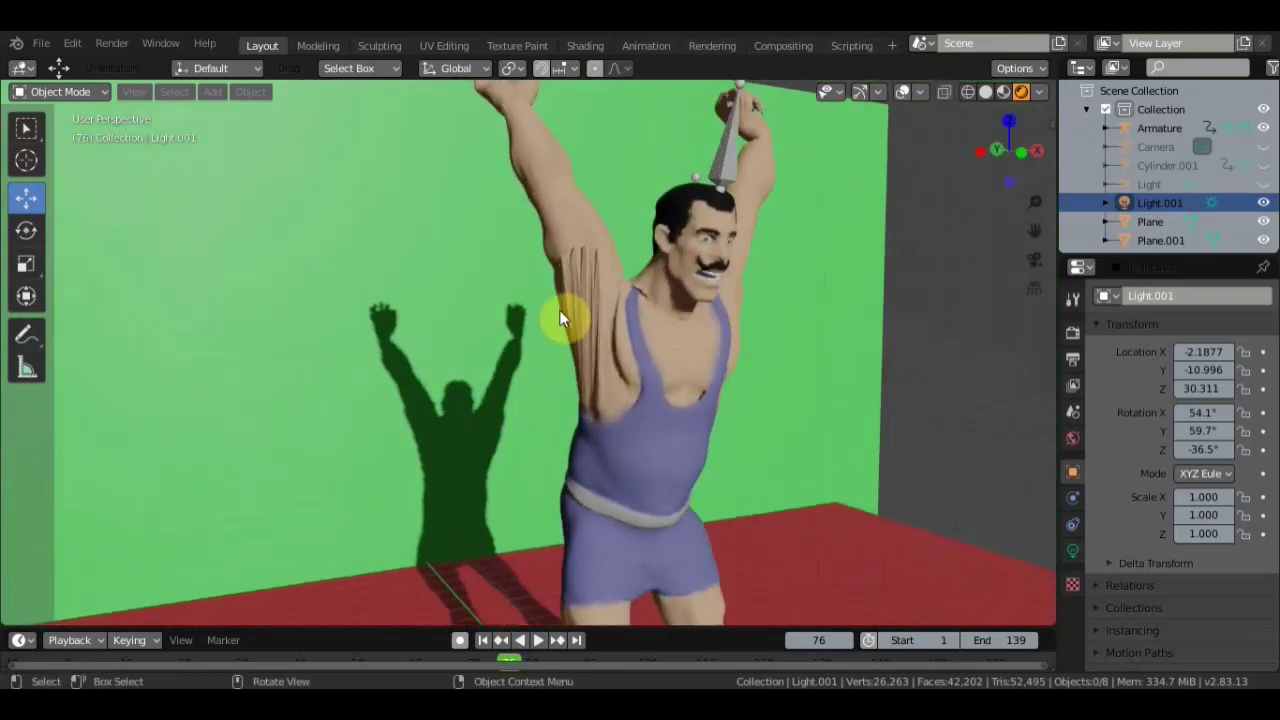
{"action": "scroll", "coordinate": [617, 288], "scroll_direction": "up", "scroll_amount": 2}
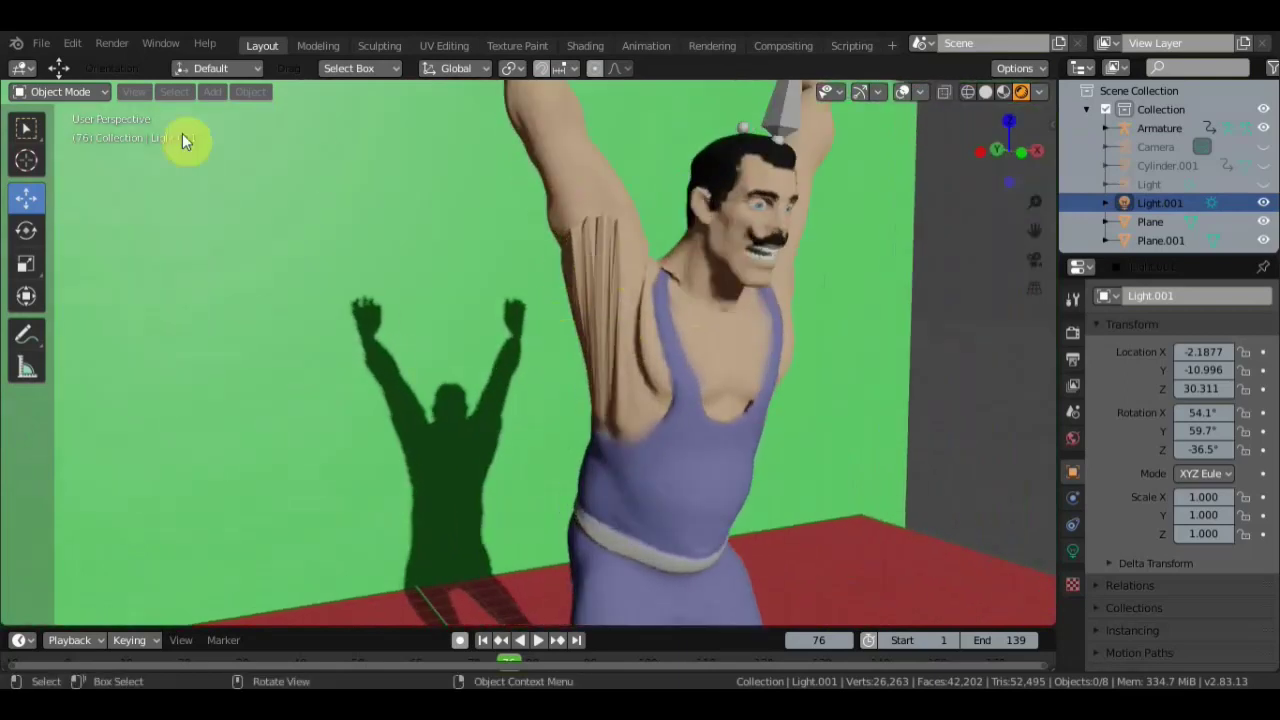
{"action": "scroll", "coordinate": [549, 199], "scroll_direction": "down", "scroll_amount": 2}
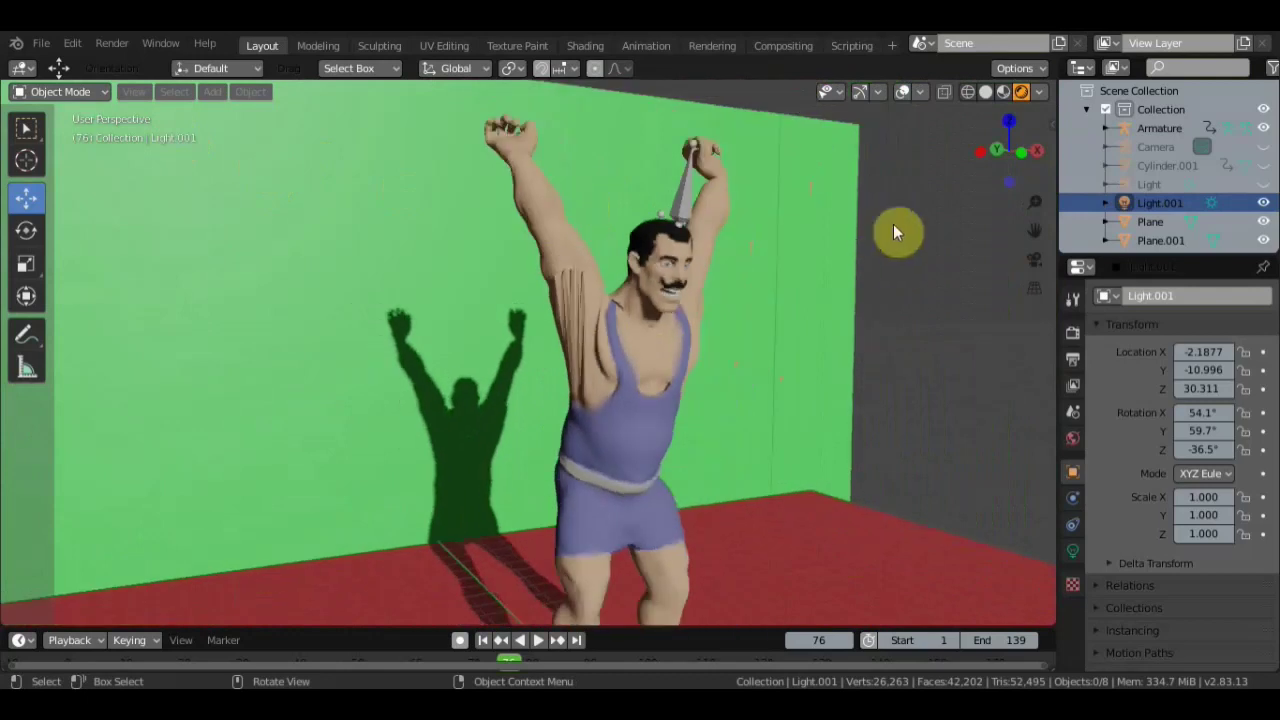
{"action": "left_click", "coordinate": [694, 200]}
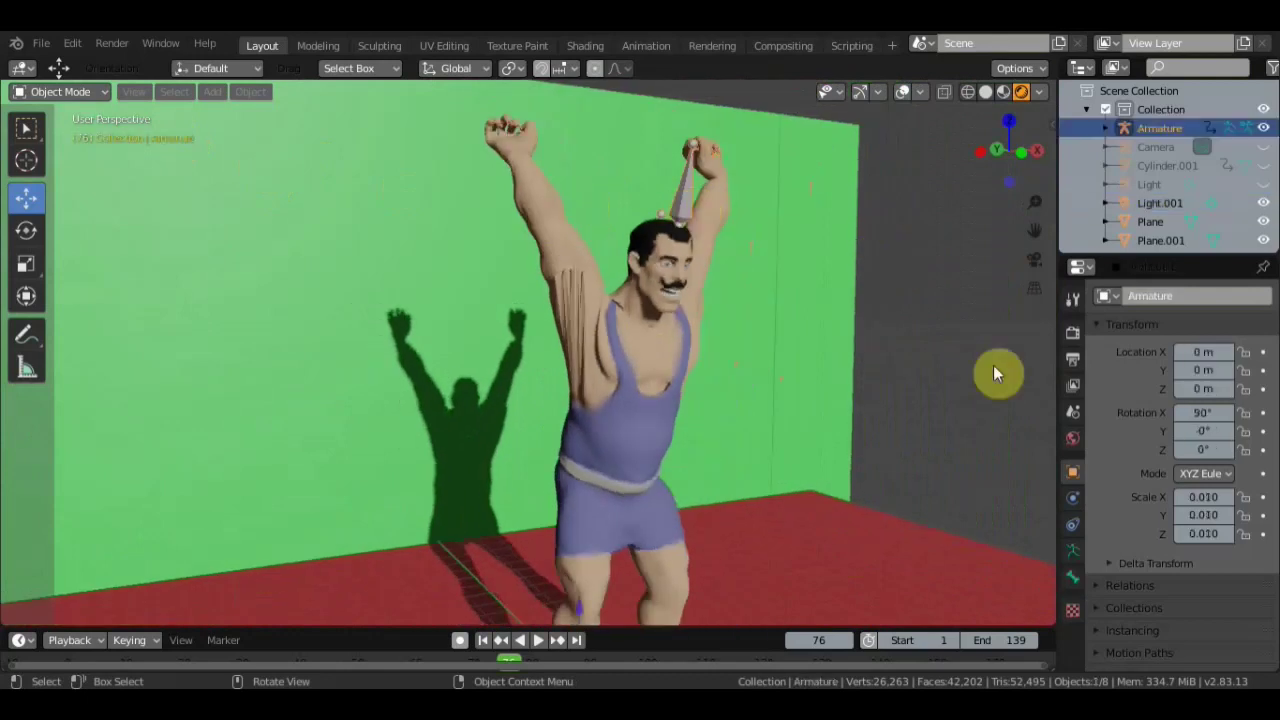
- Enable In Front under the Armature's Viewport Display, leaving only the armature selected
{"action": "left_click", "coordinate": [1072, 557]}
{"action": "left_click", "coordinate": [1245, 627]}
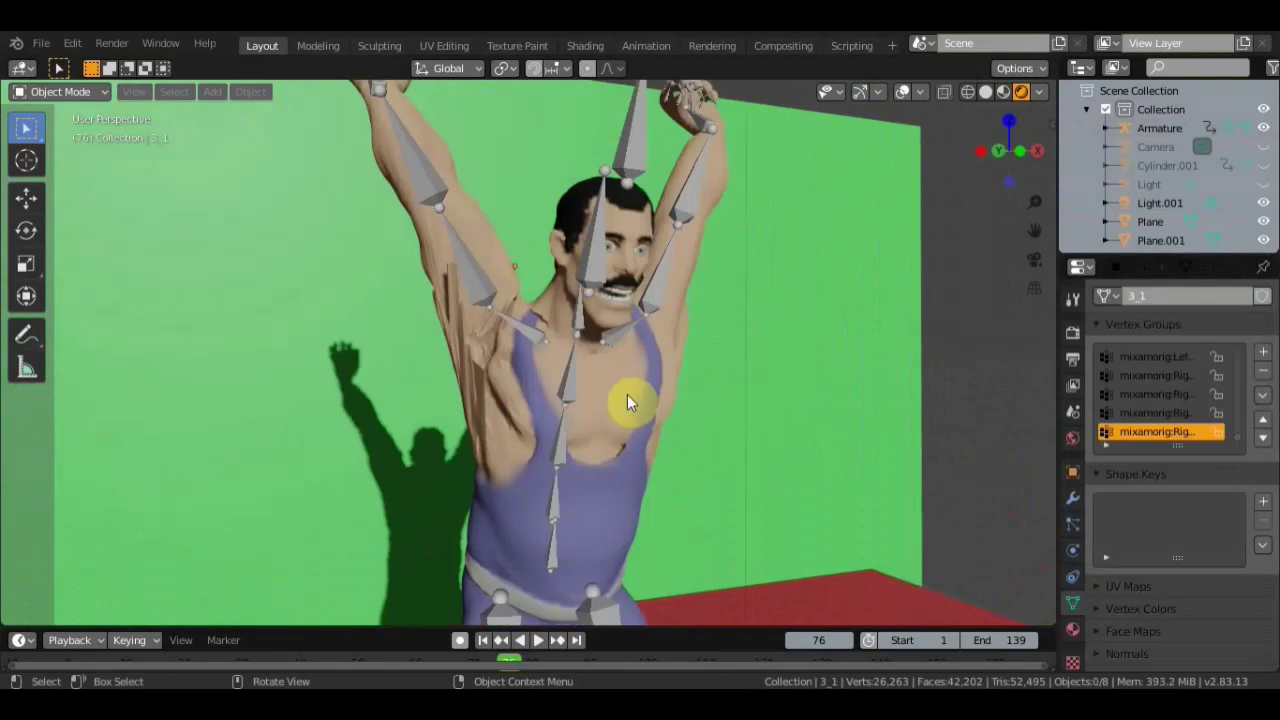
{"action": "left_click", "coordinate": [626, 392]}
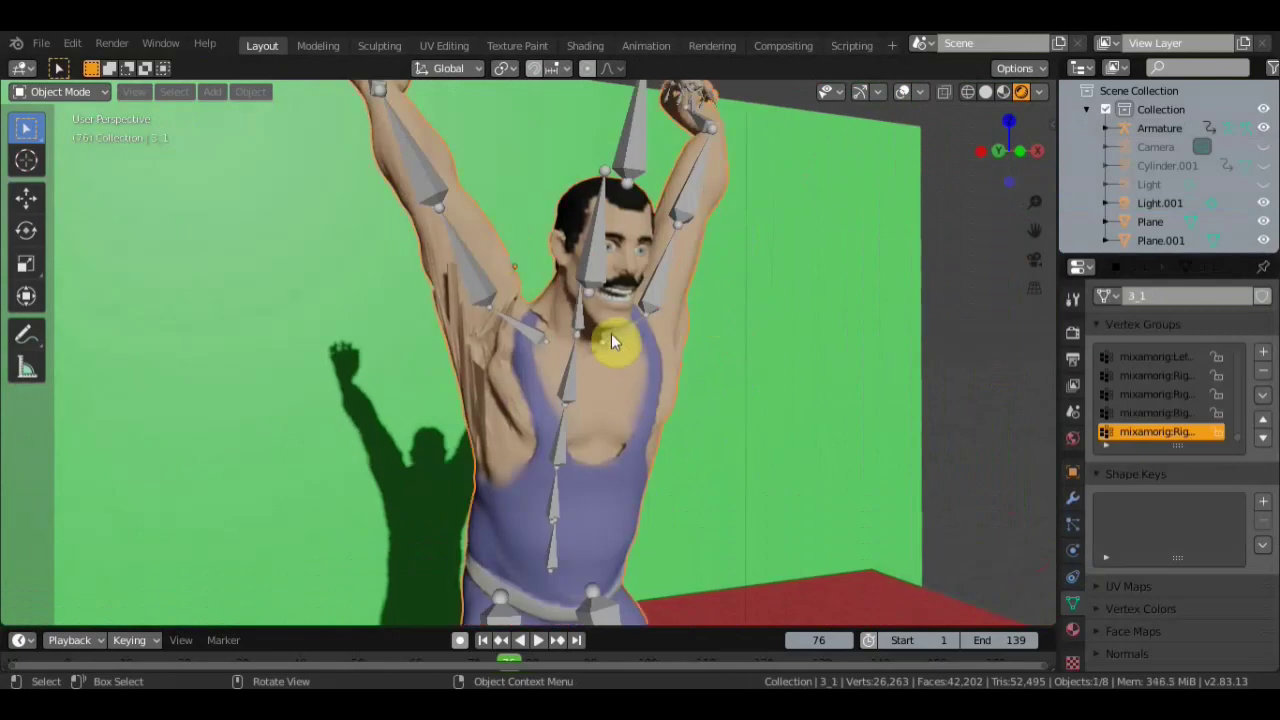
{"action": "left_click", "coordinate": [597, 243], "text": "shift"}
{"action": "left_click", "coordinate": [98, 93]}
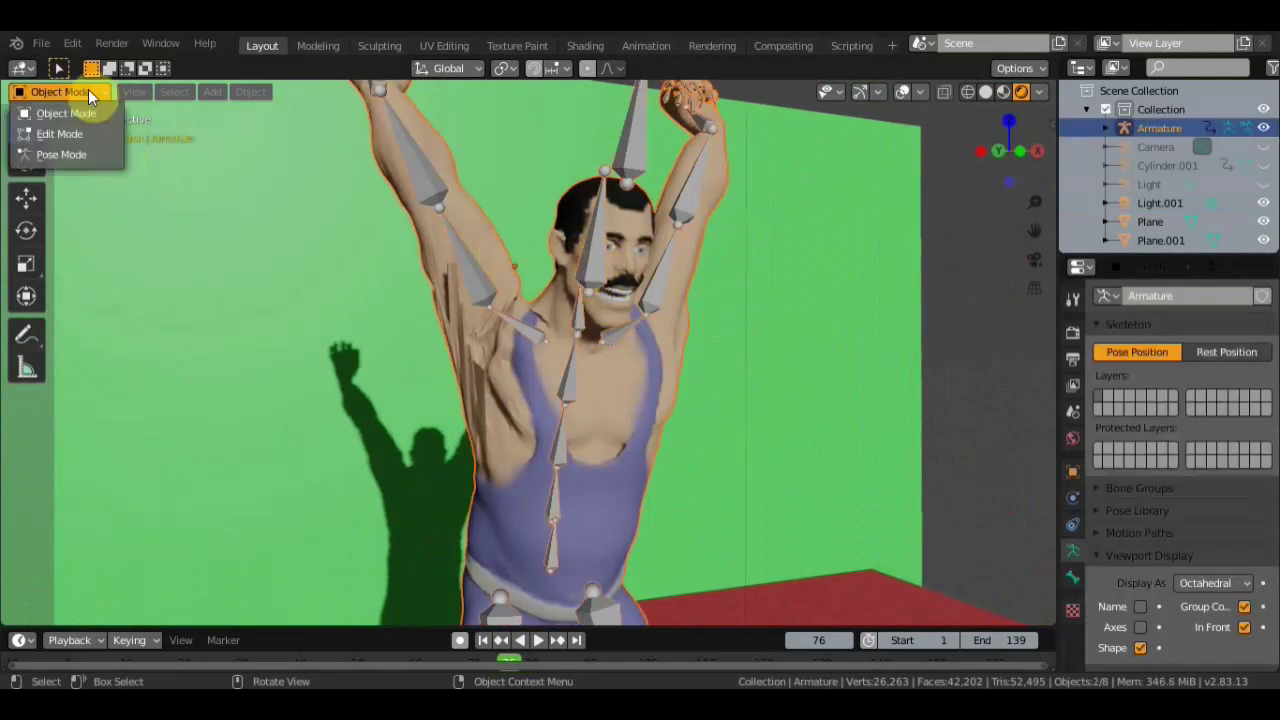
{"action": "left_click", "coordinate": [588, 260]}
{"action": "left_click", "coordinate": [594, 249]}
{"action": "left_click", "coordinate": [100, 97]}
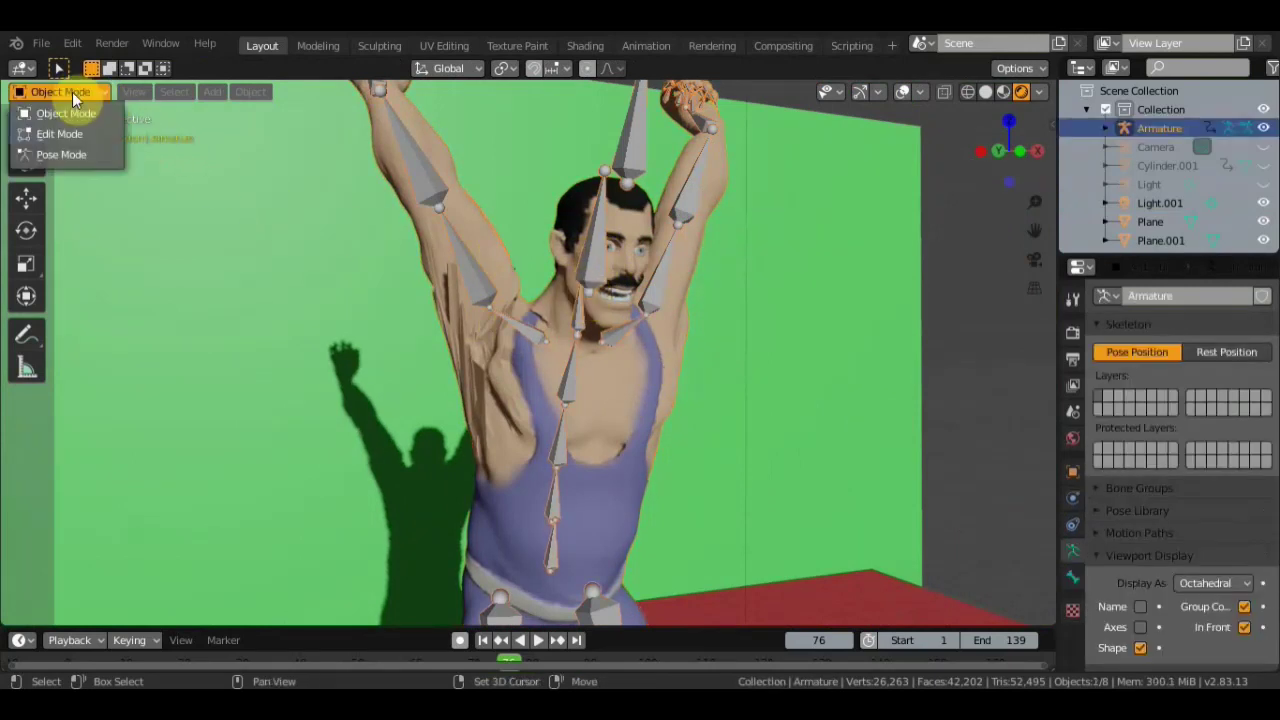
- Enter Weight Paint mode on the body and paint more weight onto the armpit
{"action": "left_click", "coordinate": [414, 242], "text": "shift"}
{"action": "left_click", "coordinate": [72, 91]}
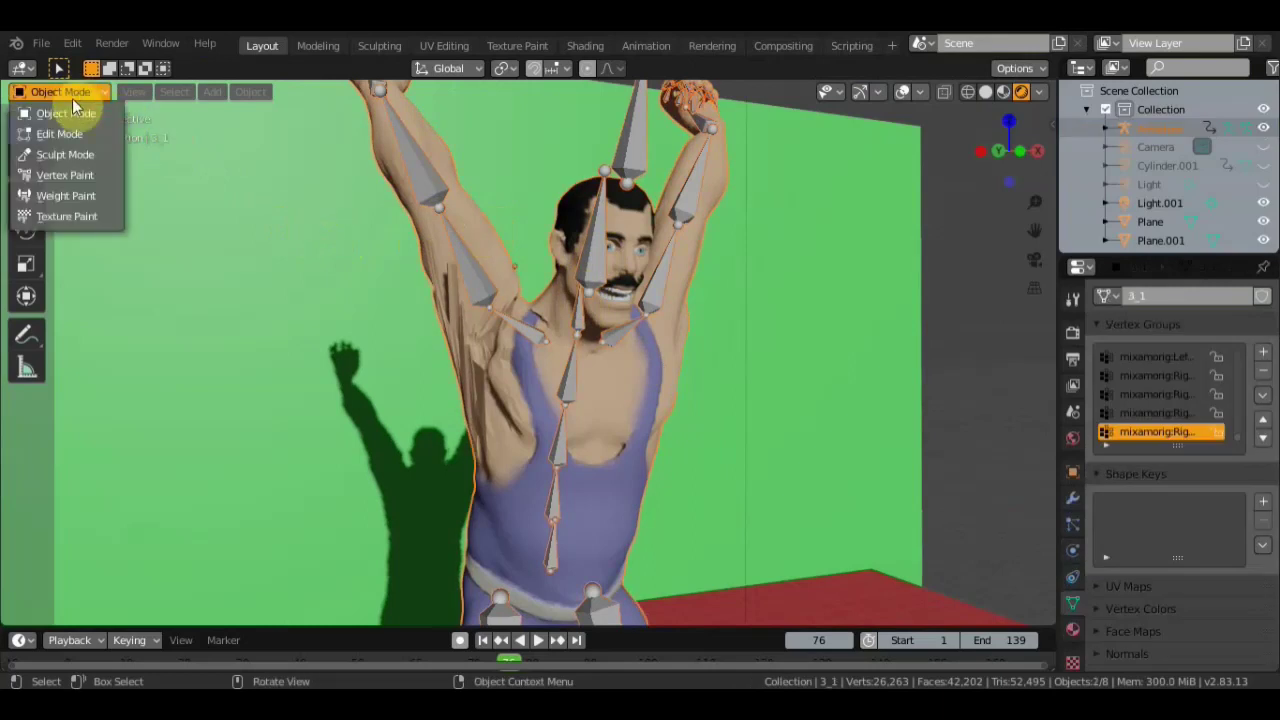
{"action": "left_click", "coordinate": [75, 197]}
{"action": "mouse_move", "coordinate": [438, 274]}
{"action": "left_mouse_down"}
{"action": "mouse_move", "coordinate": [486, 318]}
{"action": "mouse_move", "coordinate": [486, 372]}
{"action": "left_mouse_up"}
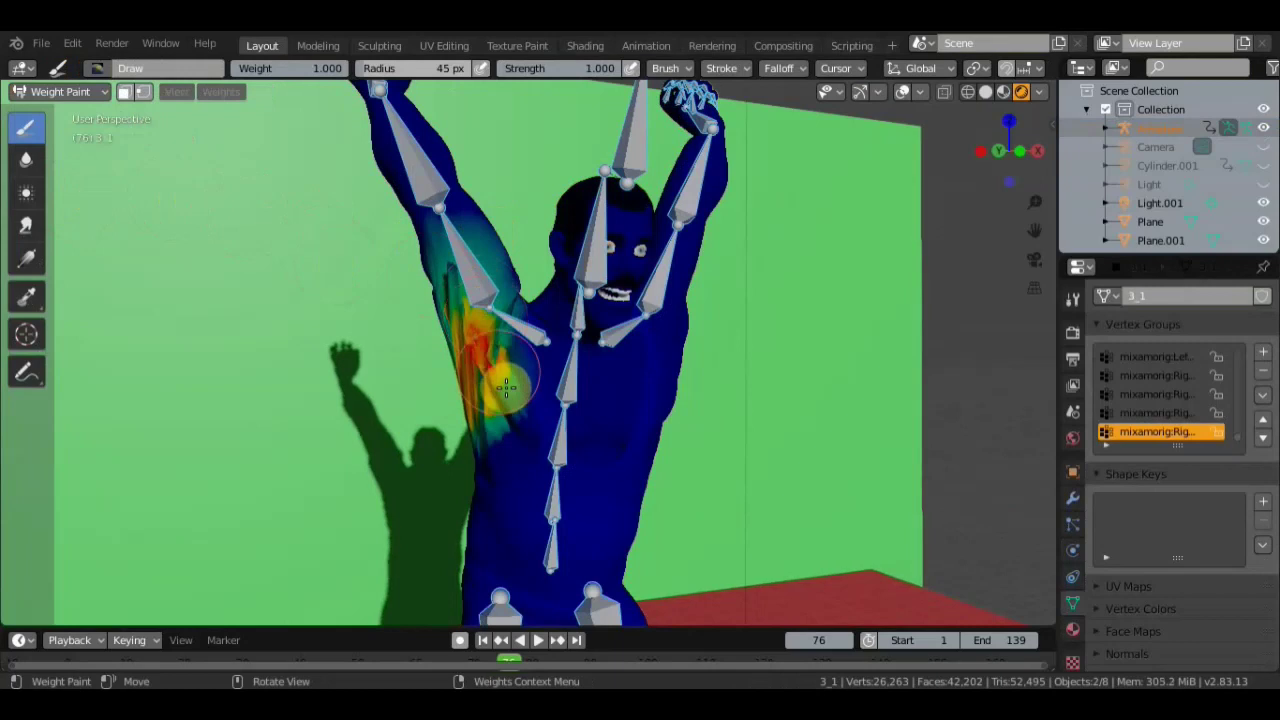
- Soften the armpit's strongest weight streaks with the Subtract brush at 0.2, then return to Object Mode
{"action": "left_click", "coordinate": [98, 70]}
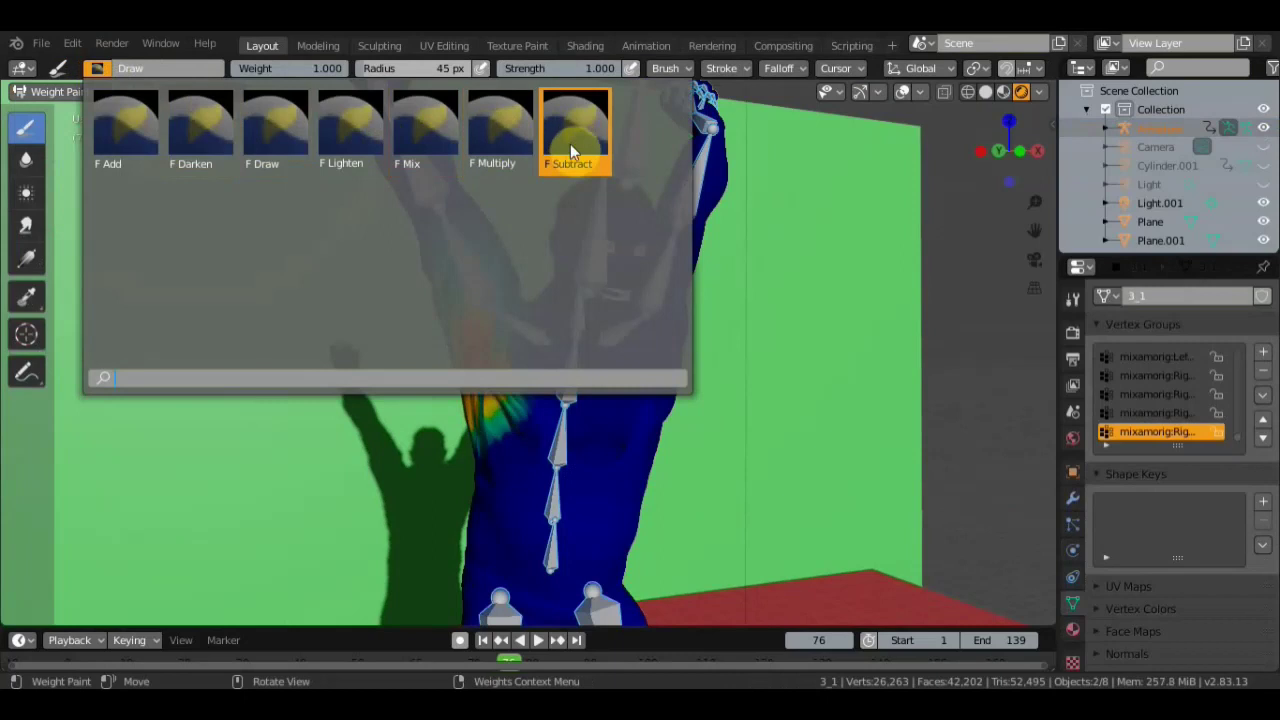
{"action": "left_click", "coordinate": [570, 150]}
{"action": "mouse_move", "coordinate": [486, 332]}
{"action": "left_mouse_down"}
{"action": "mouse_move", "coordinate": [486, 384]}
{"action": "mouse_move", "coordinate": [471, 371]}
{"action": "mouse_move", "coordinate": [485, 373]}
{"action": "mouse_move", "coordinate": [477, 457]}
{"action": "left_mouse_up"}
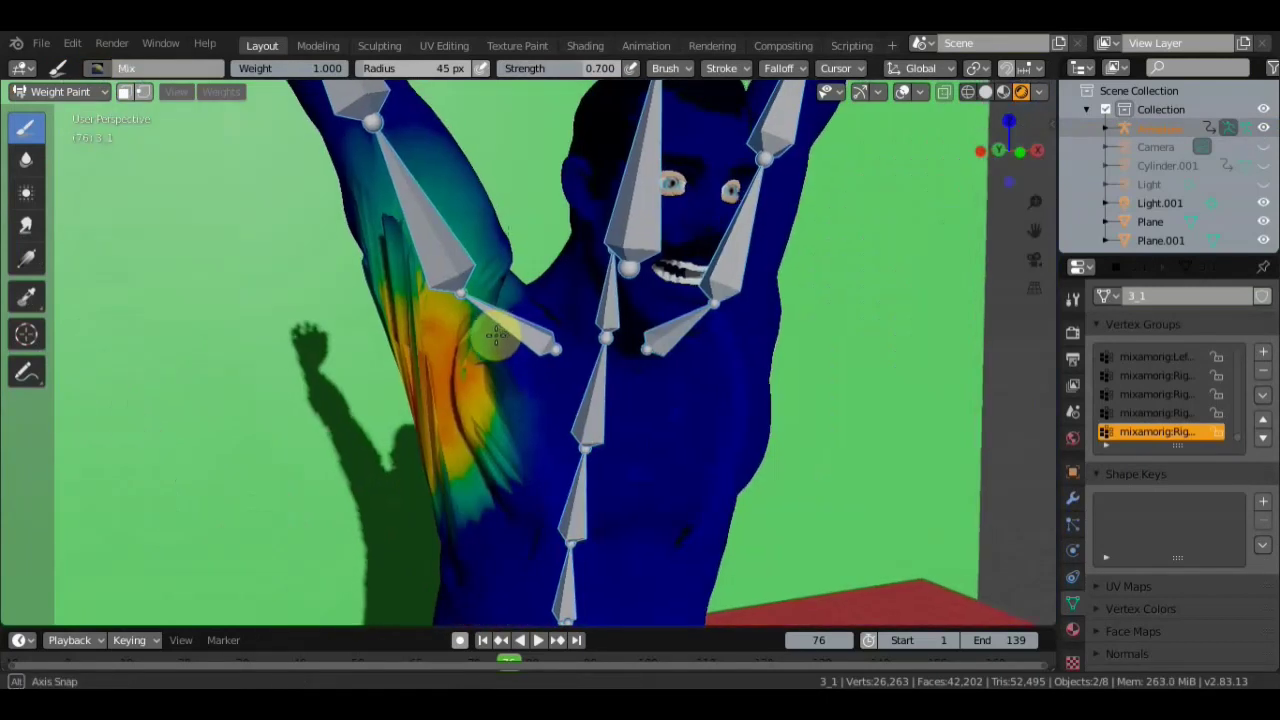
{"action": "middle_click_drag", "start_coordinate": [495, 338], "coordinate": [500, 349]}
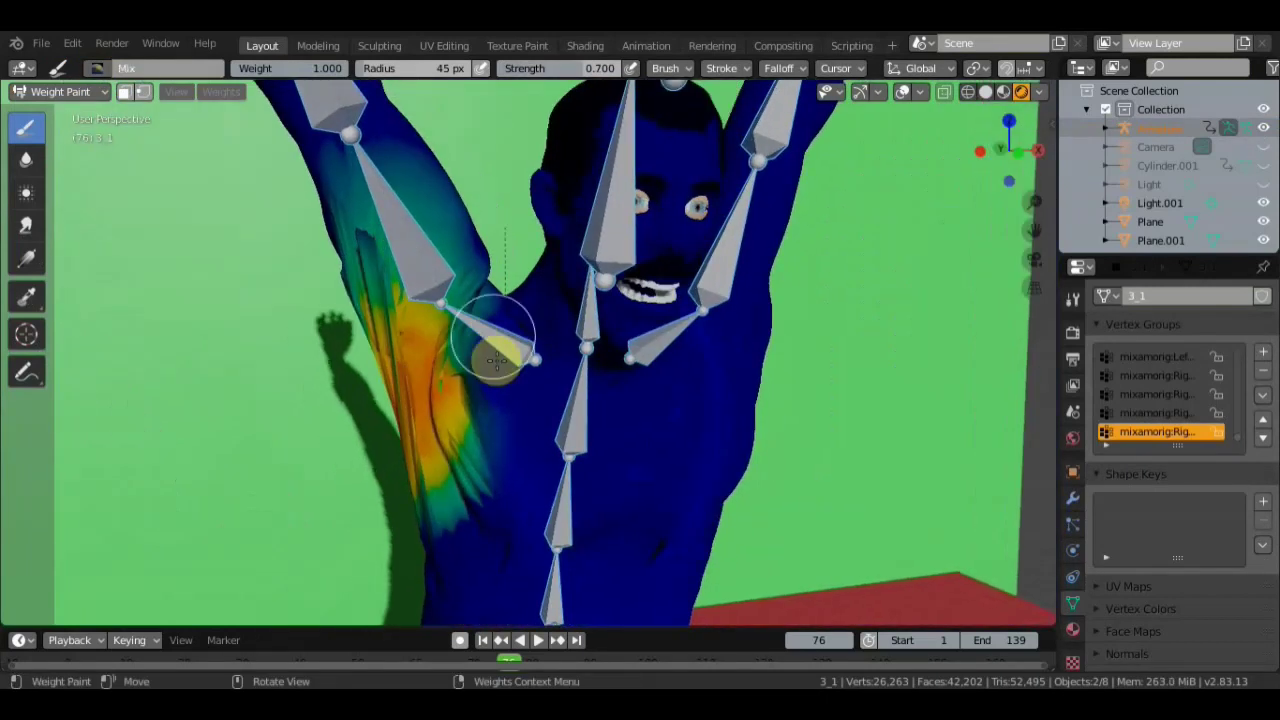
{"action": "middle_click_drag", "start_coordinate": [471, 406], "coordinate": [471, 400]}
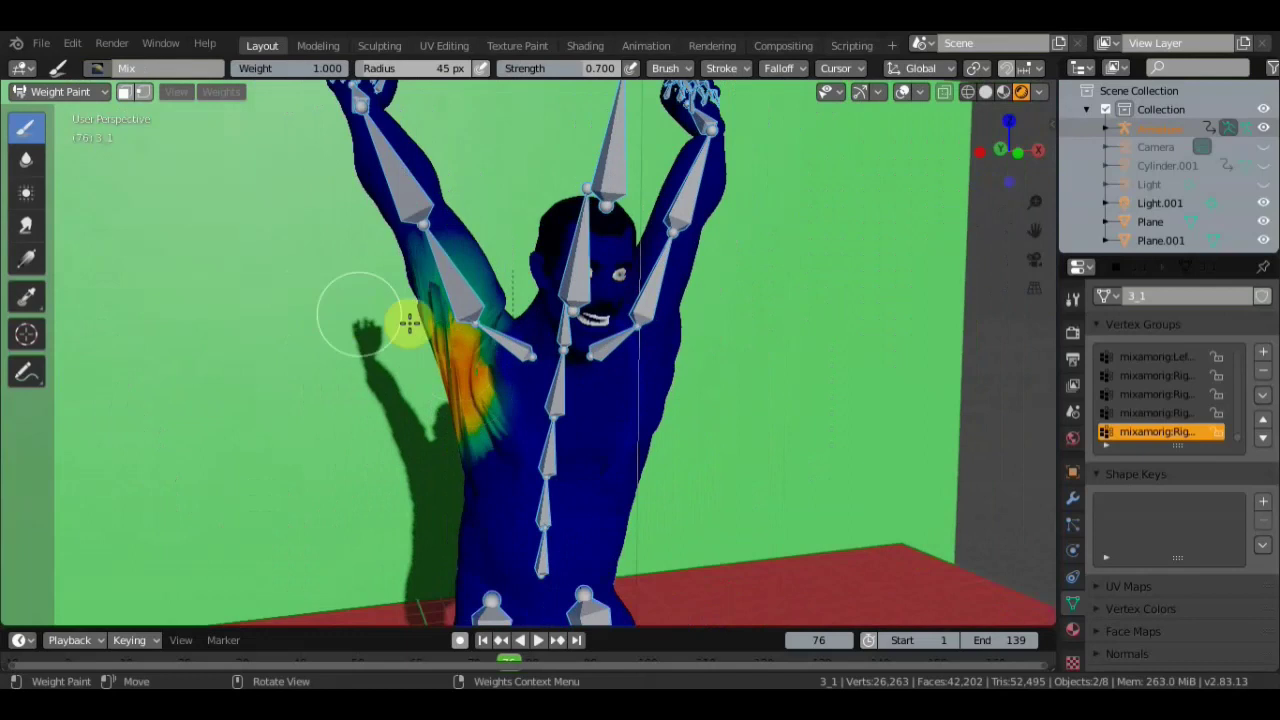
{"action": "scroll", "coordinate": [455, 338], "scroll_direction": "up", "scroll_amount": 2}
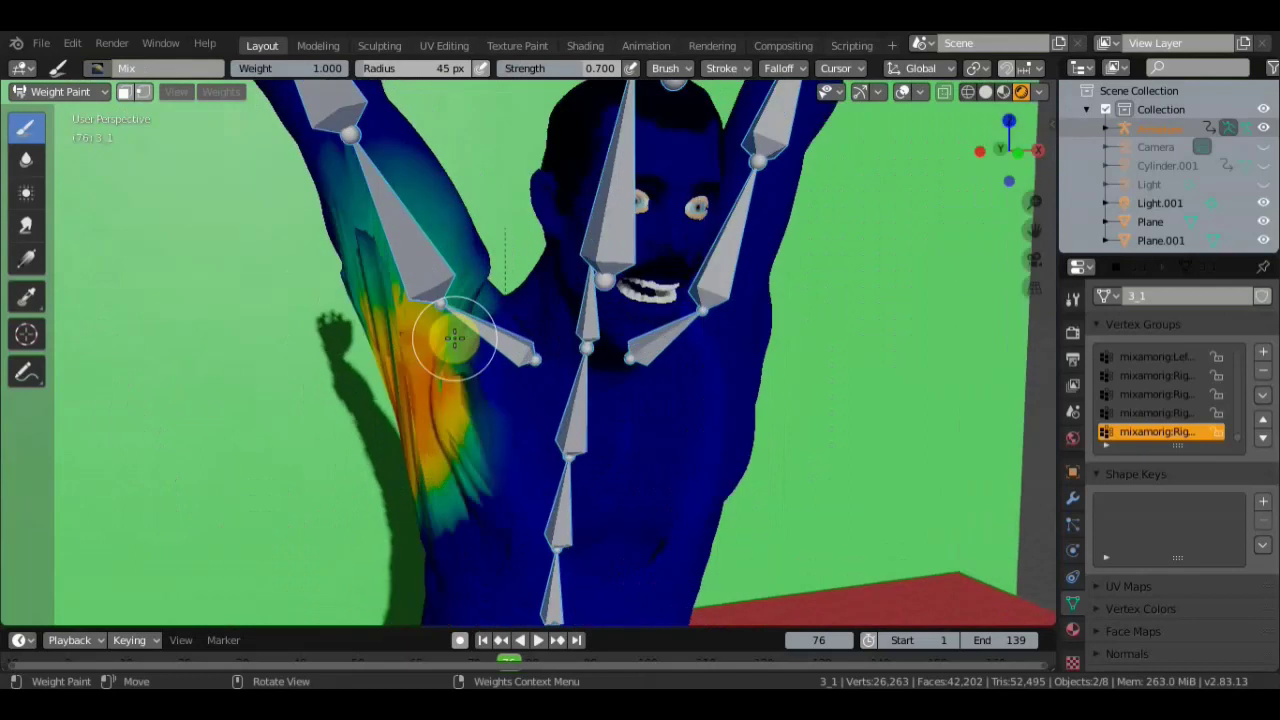
{"action": "left_click", "coordinate": [80, 93]}
{"action": "left_click", "coordinate": [73, 114]}
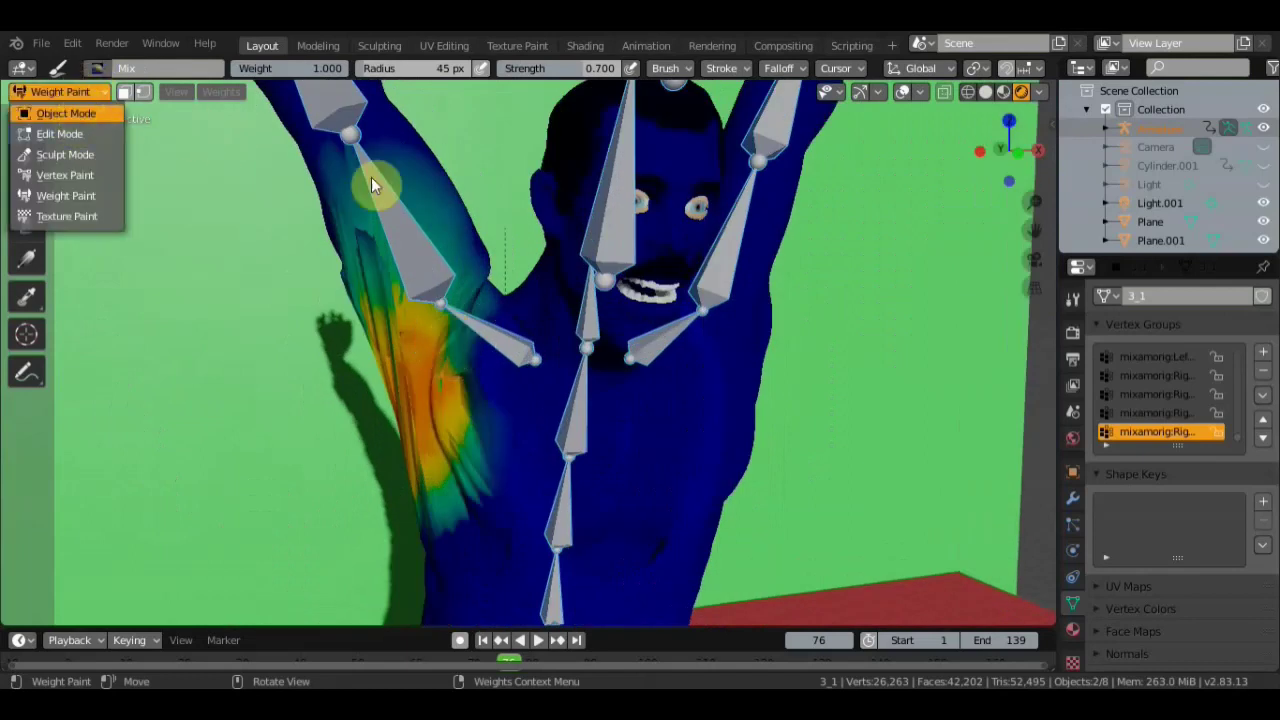
{"action": "scroll", "coordinate": [371, 177], "scroll_direction": "down", "scroll_amount": 2}
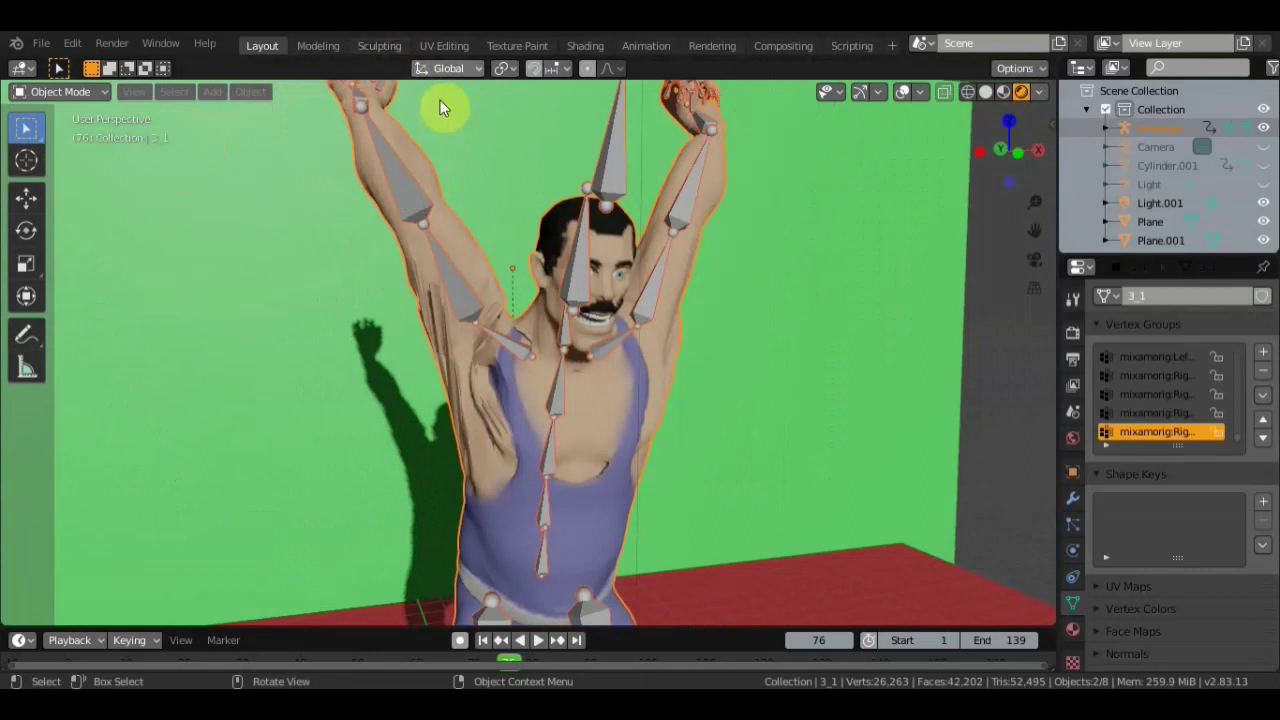
- Turn off the armature's In Front option, select mesh 3_1, and switch to the Sculpting workspace
{"action": "left_click", "coordinate": [552, 237], "text": "shift"}
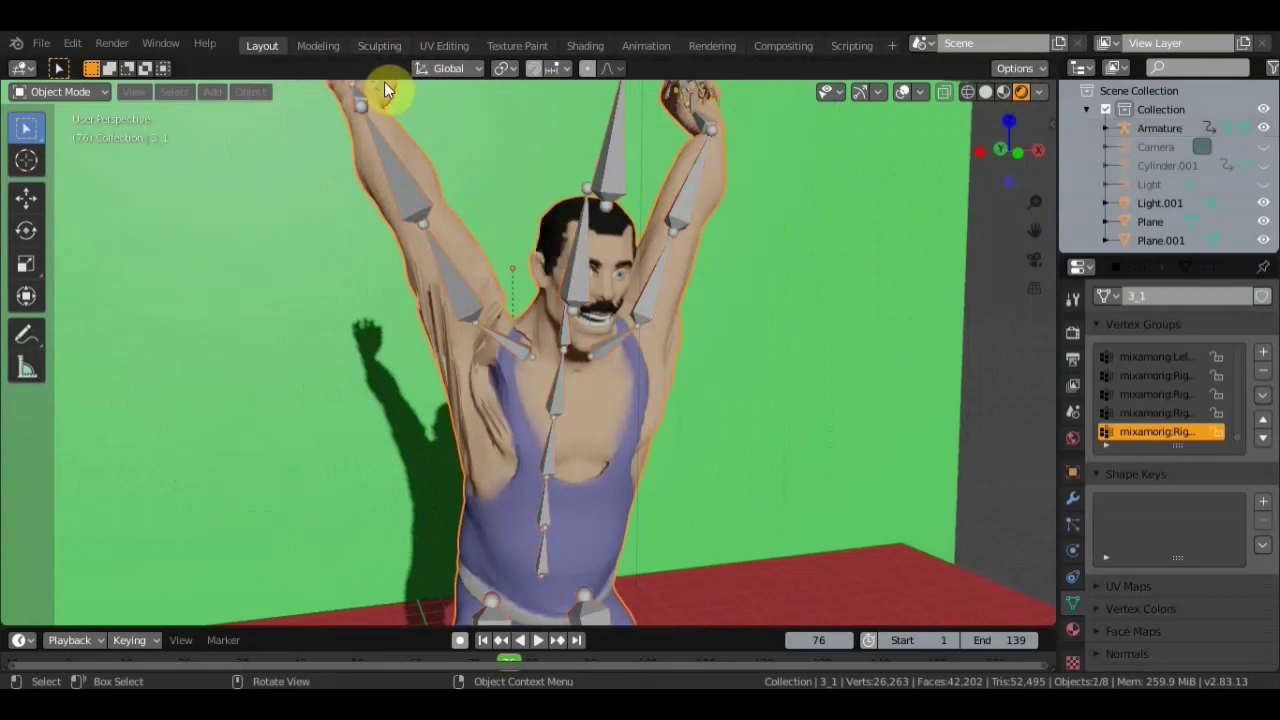
{"action": "left_click", "coordinate": [606, 165]}
{"action": "left_click", "coordinate": [1244, 627]}
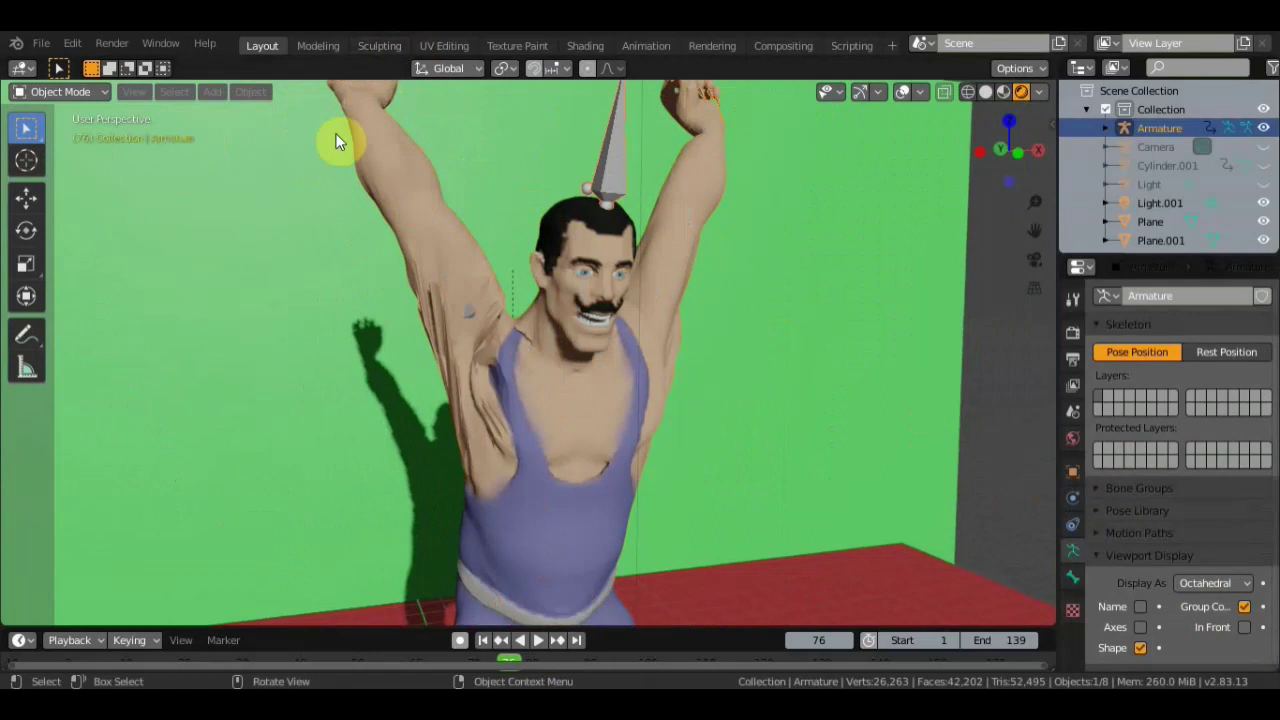
{"action": "left_click", "coordinate": [470, 274]}
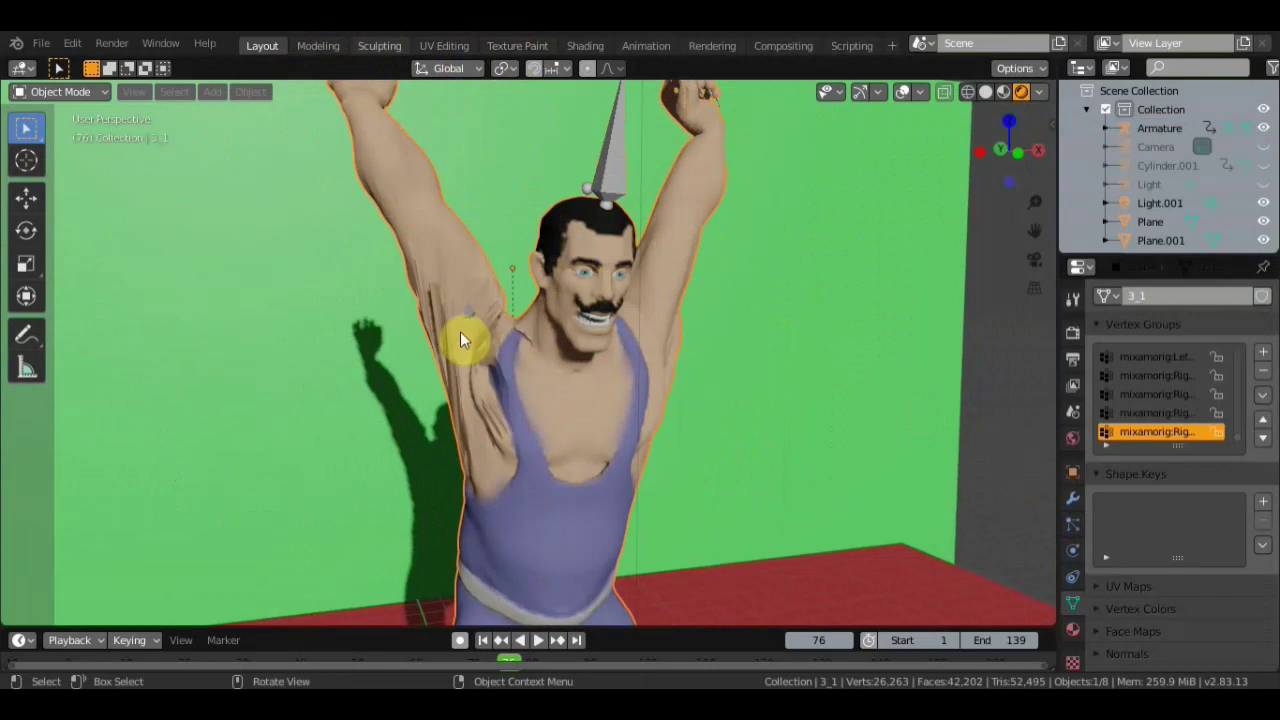
{"action": "key", "text": "ctrl+Page_Down"}
{"action": "key", "text": "ctrl+Page_Down"}
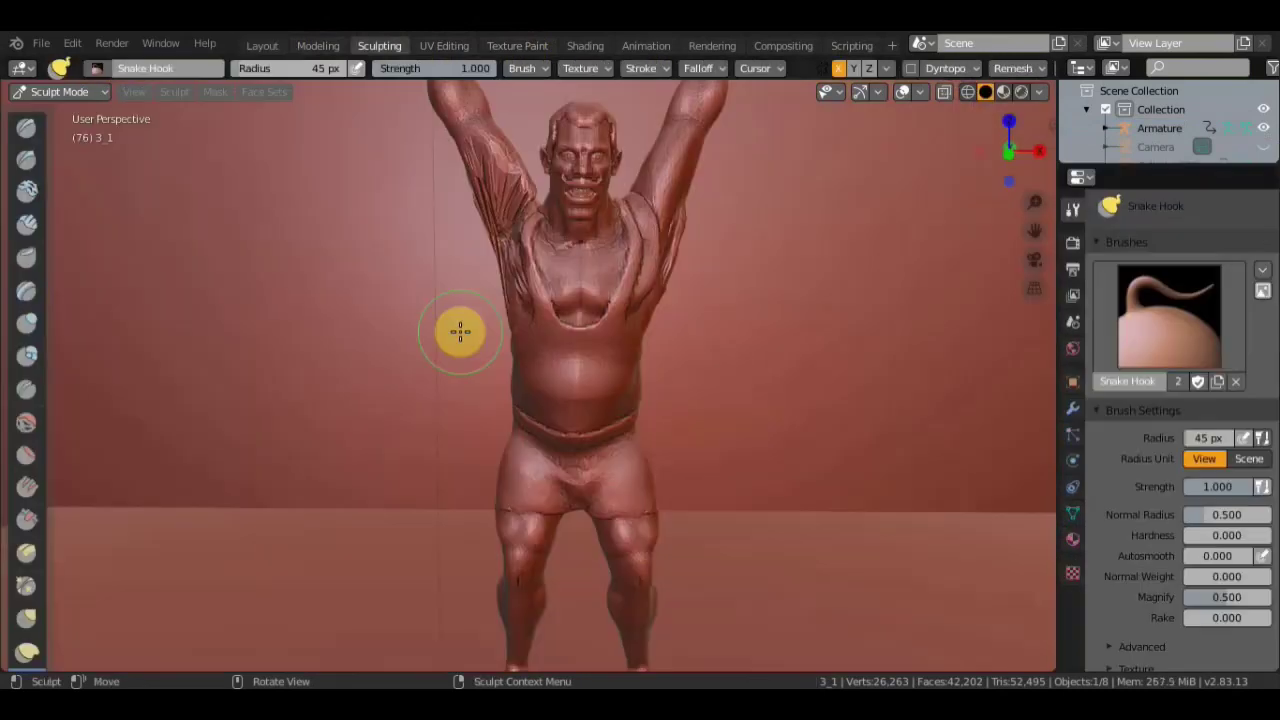
- Pull the armpit and upper arm surface into a cleaner shape with Snake Hook strokes
{"action": "scroll", "coordinate": [457, 331], "scroll_direction": "down", "scroll_amount": 2}
{"action": "mouse_move", "coordinate": [457, 331]}
{"action": "middle_mouse_down"}
{"action": "mouse_move", "coordinate": [523, 340]}
{"action": "mouse_move", "coordinate": [551, 406]}
{"action": "middle_mouse_up"}
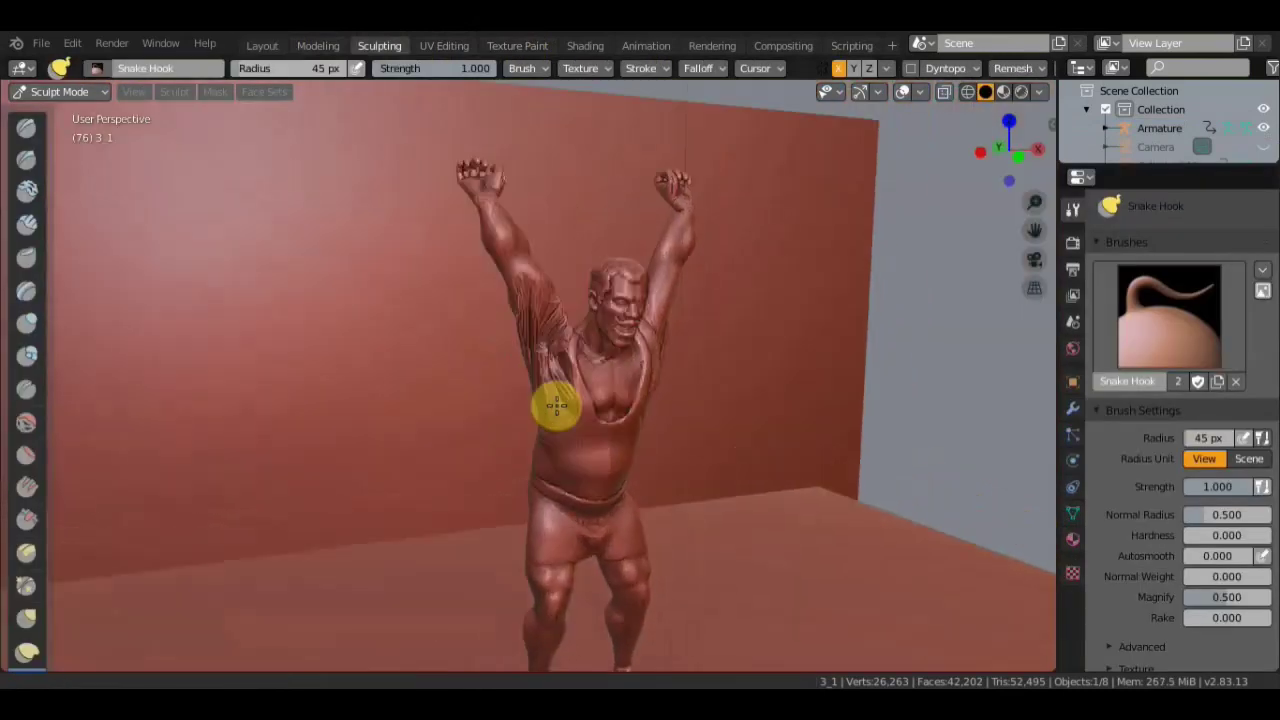
{"action": "scroll", "coordinate": [558, 400], "scroll_direction": "up", "scroll_amount": 5}
{"action": "scroll", "coordinate": [562, 393], "scroll_direction": "up", "scroll_amount": 2}
{"action": "scroll", "coordinate": [574, 386], "scroll_direction": "down", "scroll_amount": 4}
{"action": "mouse_move", "coordinate": [574, 386]}
{"action": "middle_mouse_down"}
{"action": "mouse_move", "coordinate": [714, 366]}
{"action": "mouse_move", "coordinate": [889, 403]}
{"action": "mouse_move", "coordinate": [577, 357]}
{"action": "middle_mouse_up"}
{"action": "scroll", "coordinate": [706, 383], "scroll_direction": "up", "scroll_amount": 2}
{"action": "scroll", "coordinate": [572, 372], "scroll_direction": "up", "scroll_amount": 2}
{"action": "scroll", "coordinate": [565, 378], "scroll_direction": "down", "scroll_amount": 3}
{"action": "scroll", "coordinate": [557, 380], "scroll_direction": "down", "scroll_amount": 2}
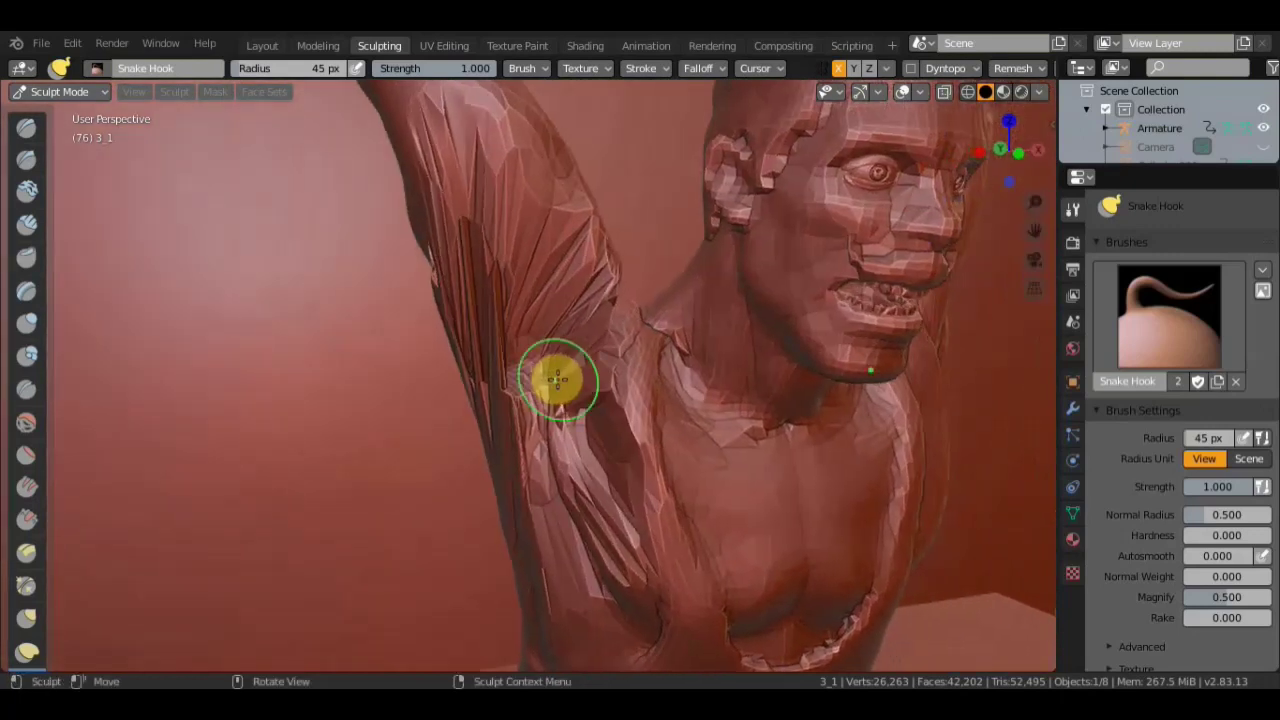
{"action": "scroll", "coordinate": [557, 380], "scroll_direction": "down", "scroll_amount": 2}
{"action": "scroll", "coordinate": [555, 378], "scroll_direction": "down", "scroll_amount": 2}
{"action": "mouse_move", "coordinate": [508, 335]}
{"action": "left_mouse_down"}
{"action": "mouse_move", "coordinate": [520, 320]}
{"action": "mouse_move", "coordinate": [529, 402]}
{"action": "mouse_move", "coordinate": [549, 421]}
{"action": "left_mouse_up"}
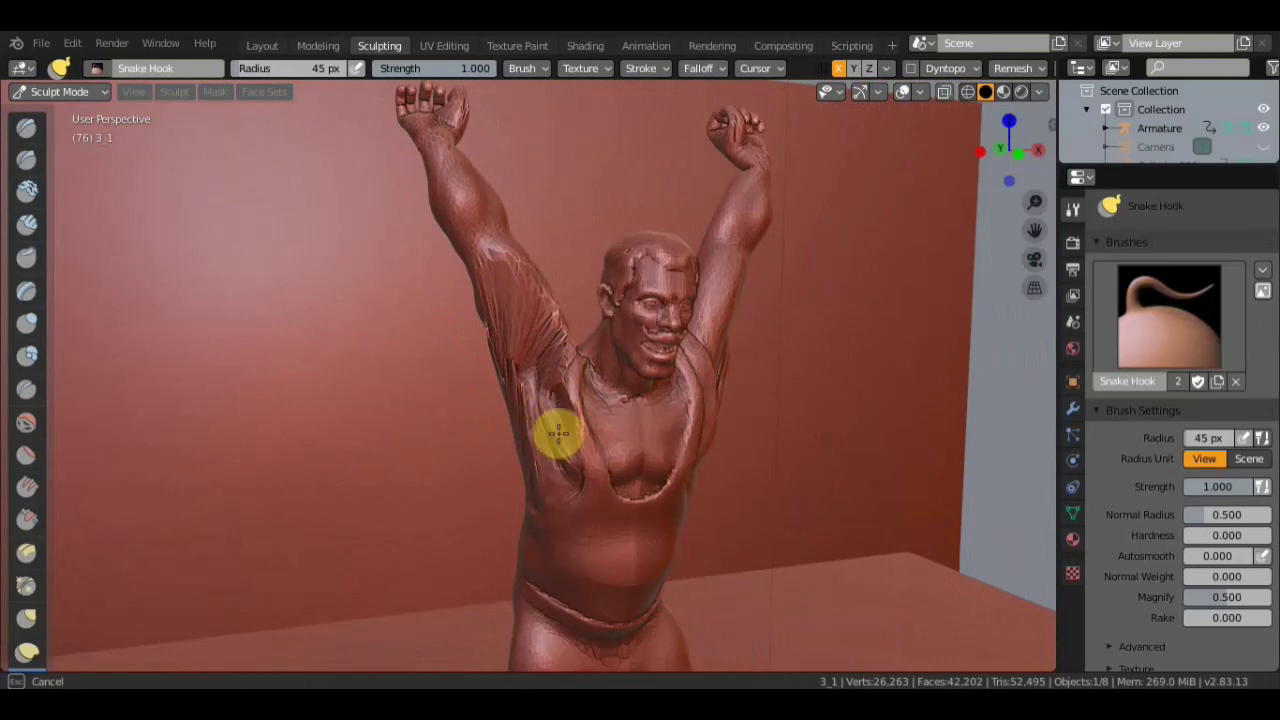
{"action": "mouse_move", "coordinate": [541, 377]}
{"action": "left_mouse_down"}
{"action": "mouse_move", "coordinate": [557, 337]}
{"action": "mouse_move", "coordinate": [500, 280]}
{"action": "mouse_move", "coordinate": [531, 289]}
{"action": "mouse_move", "coordinate": [494, 280]}
{"action": "mouse_move", "coordinate": [543, 294]}
{"action": "left_mouse_up"}
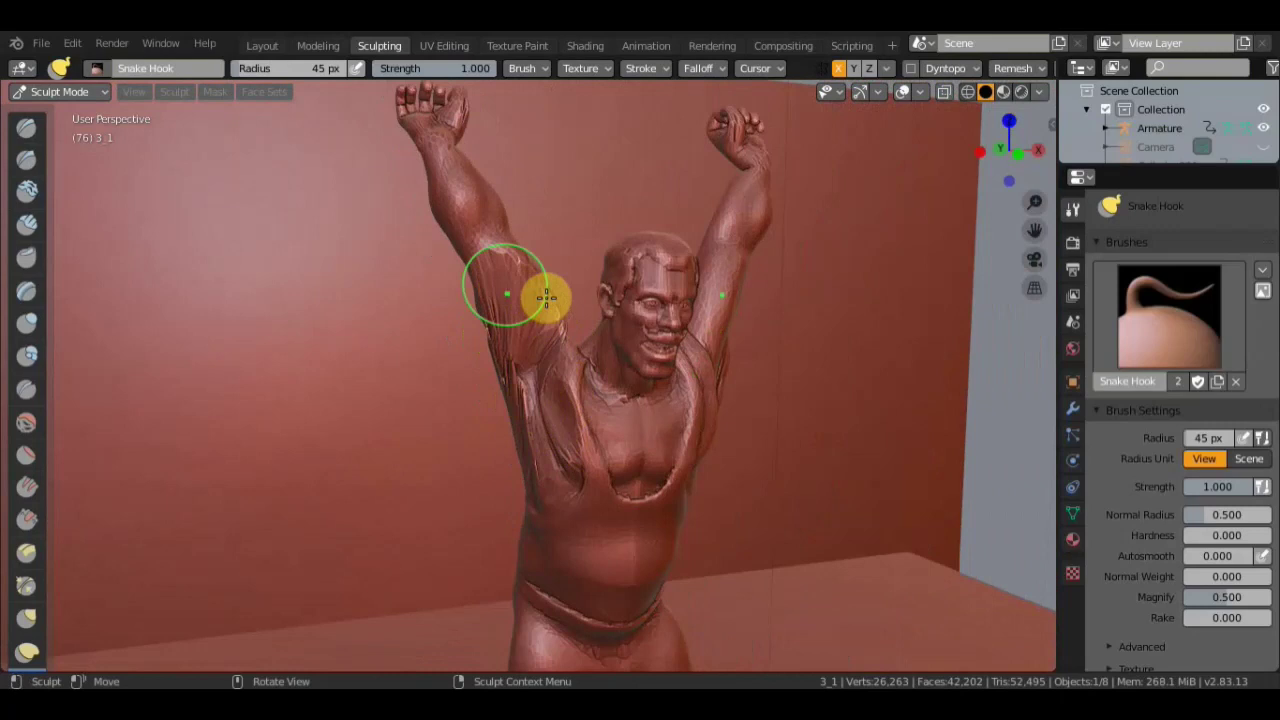
{"action": "scroll", "coordinate": [560, 300], "scroll_direction": "up", "scroll_amount": 5}
{"action": "scroll", "coordinate": [690, 312], "scroll_direction": "down", "scroll_amount": 5}
{"action": "mouse_move", "coordinate": [629, 334]}
{"action": "left_mouse_down"}
{"action": "mouse_move", "coordinate": [591, 343]}
{"action": "mouse_move", "coordinate": [594, 383]}
{"action": "mouse_move", "coordinate": [612, 362]}
{"action": "mouse_move", "coordinate": [606, 403]}
{"action": "mouse_move", "coordinate": [626, 443]}
{"action": "mouse_move", "coordinate": [654, 414]}
{"action": "left_mouse_up"}
- Reshape the armpit again and pull the right chest surface into shape
{"action": "scroll", "coordinate": [660, 414], "scroll_direction": "up", "scroll_amount": 4}
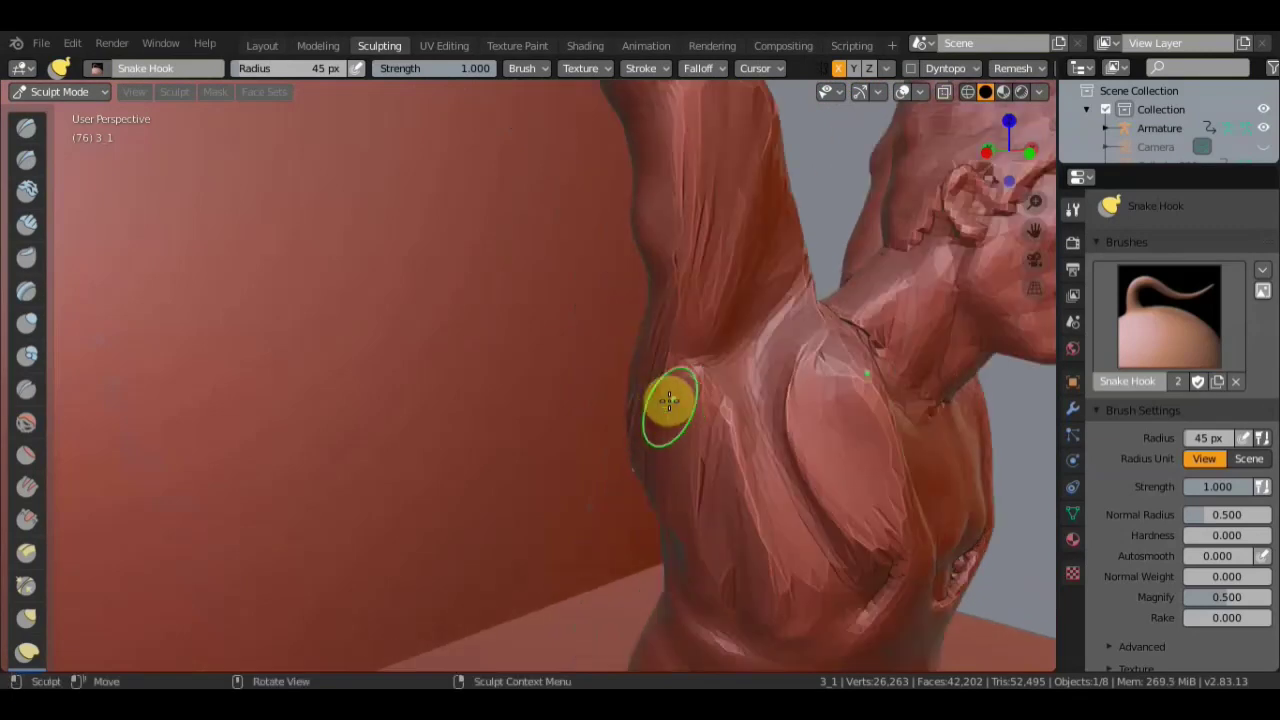
{"action": "scroll", "coordinate": [609, 326], "scroll_direction": "up", "scroll_amount": 2}
{"action": "scroll", "coordinate": [686, 366], "scroll_direction": "up", "scroll_amount": 1}
{"action": "scroll", "coordinate": [600, 300], "scroll_direction": "down", "scroll_amount": 3}
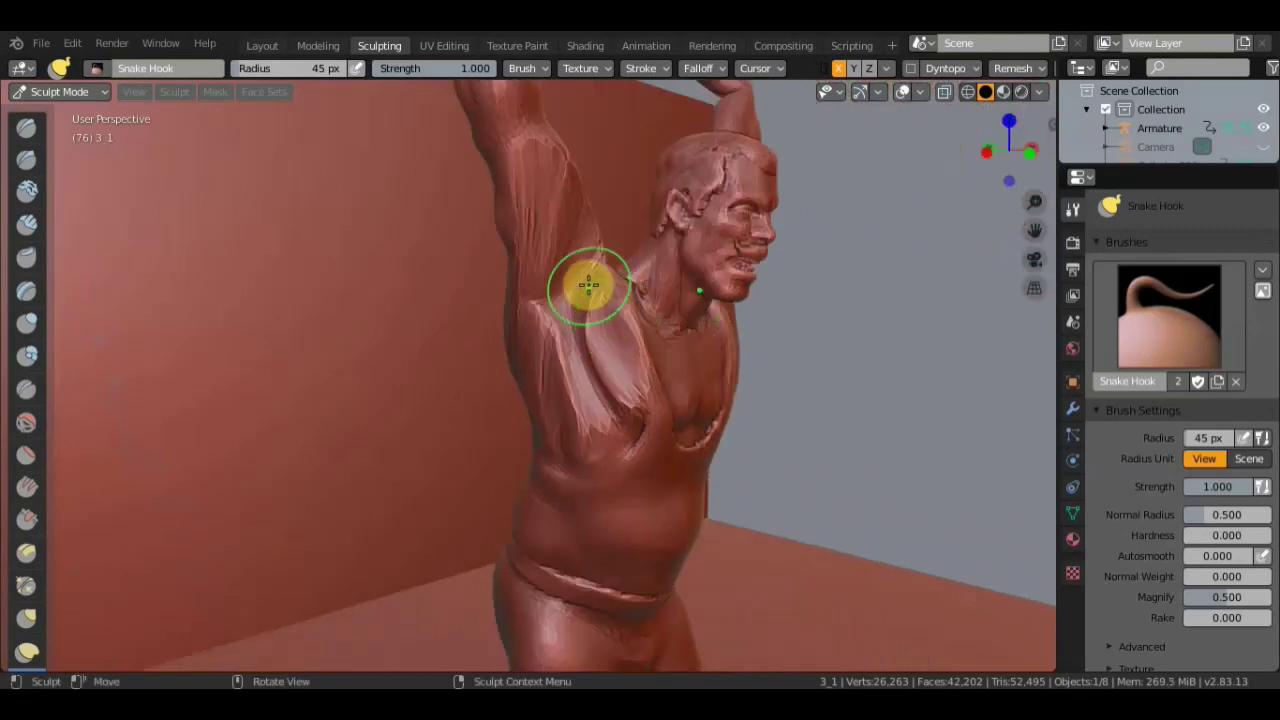
{"action": "scroll", "coordinate": [560, 250], "scroll_direction": "down", "scroll_amount": 3}
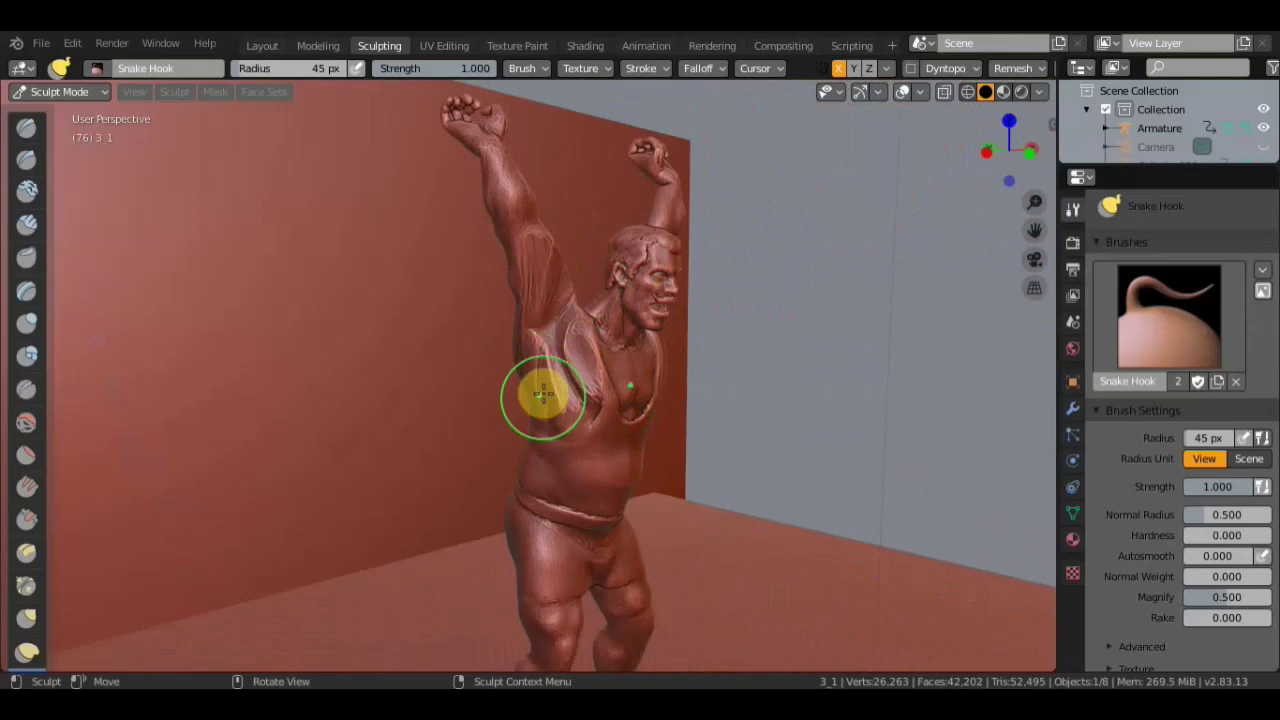
{"action": "scroll", "coordinate": [543, 409], "scroll_direction": "up", "scroll_amount": 3}
{"action": "mouse_move", "coordinate": [534, 391]}
{"action": "middle_mouse_down"}
{"action": "mouse_move", "coordinate": [394, 357]}
{"action": "mouse_move", "coordinate": [300, 377]}
{"action": "middle_mouse_up"}
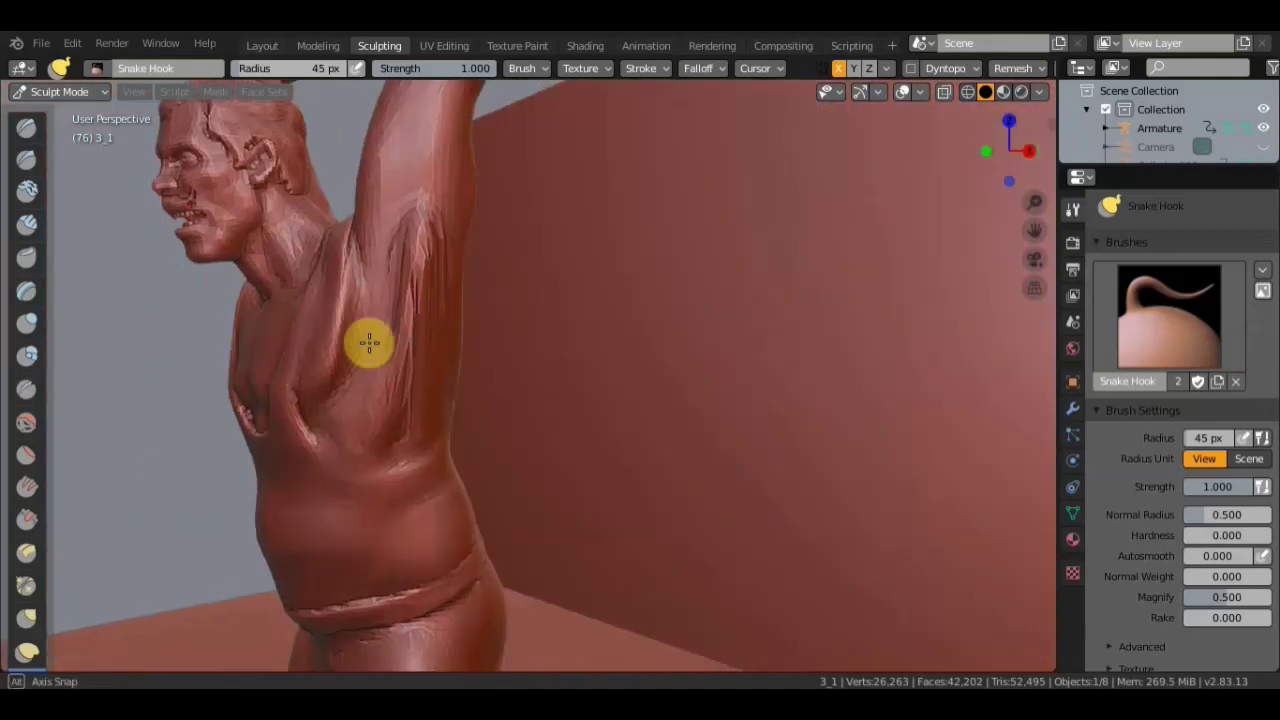
{"action": "mouse_move", "coordinate": [431, 263]}
{"action": "left_mouse_down"}
{"action": "mouse_move", "coordinate": [413, 260]}
{"action": "mouse_move", "coordinate": [426, 289]}
{"action": "mouse_move", "coordinate": [440, 242]}
{"action": "mouse_move", "coordinate": [420, 311]}
{"action": "mouse_move", "coordinate": [386, 354]}
{"action": "mouse_move", "coordinate": [431, 337]}
{"action": "mouse_move", "coordinate": [397, 395]}
{"action": "mouse_move", "coordinate": [386, 351]}
{"action": "mouse_move", "coordinate": [414, 232]}
{"action": "left_mouse_up"}
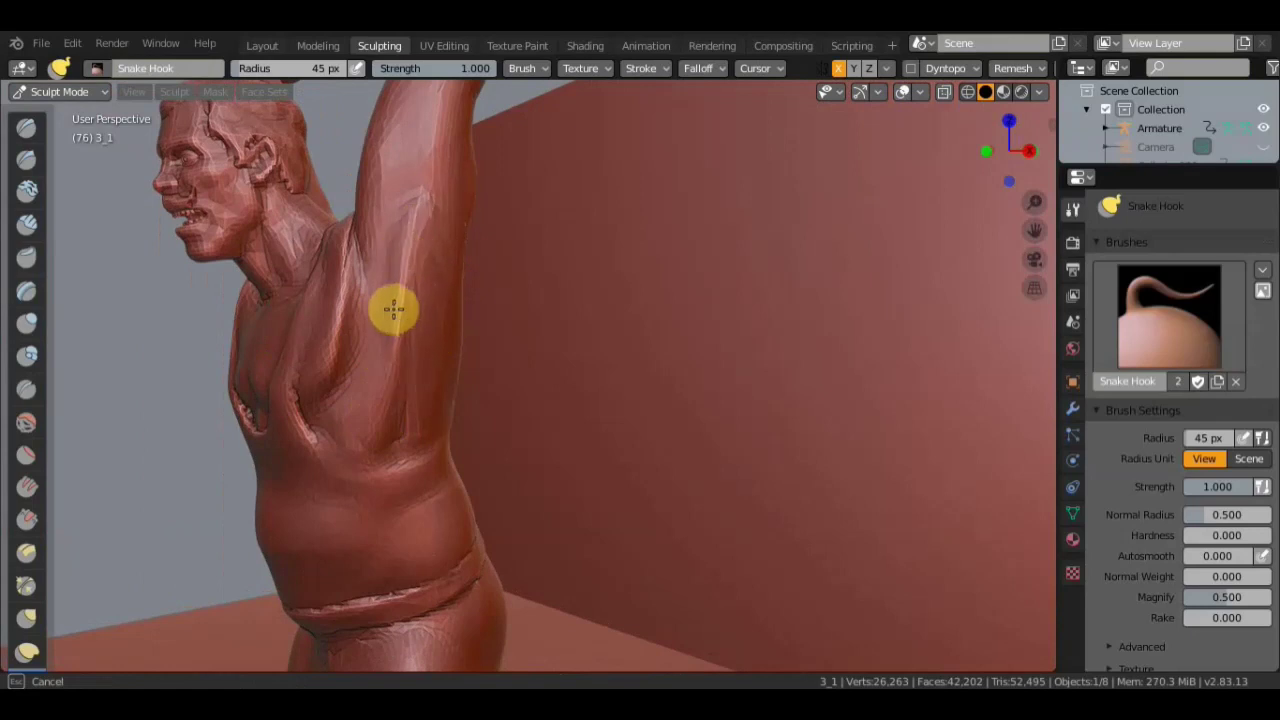
{"action": "mouse_move", "coordinate": [458, 335]}
{"action": "middle_mouse_down"}
{"action": "mouse_move", "coordinate": [471, 323]}
{"action": "mouse_move", "coordinate": [609, 326]}
{"action": "mouse_move", "coordinate": [462, 338]}
{"action": "middle_mouse_up"}
{"action": "scroll", "coordinate": [566, 323], "scroll_direction": "up", "scroll_amount": 2}
{"action": "scroll", "coordinate": [543, 317], "scroll_direction": "up", "scroll_amount": 2}
{"action": "middle_click_drag", "start_coordinate": [543, 317], "coordinate": [519, 320]}
{"action": "scroll", "coordinate": [521, 320], "scroll_direction": "down", "scroll_amount": 3}
{"action": "mouse_move", "coordinate": [523, 320]}
{"action": "left_mouse_down"}
{"action": "mouse_move", "coordinate": [563, 289]}
{"action": "mouse_move", "coordinate": [566, 320]}
{"action": "mouse_move", "coordinate": [540, 377]}
{"action": "mouse_move", "coordinate": [557, 289]}
{"action": "left_mouse_up"}
- Refine the upper arm and armpit from above, then check the result from front and side
{"action": "middle_click_drag", "start_coordinate": [557, 289], "coordinate": [484, 308]}
{"action": "scroll", "coordinate": [405, 320], "scroll_direction": "up", "scroll_amount": 2}
{"action": "scroll", "coordinate": [400, 325], "scroll_direction": "down", "scroll_amount": 1}
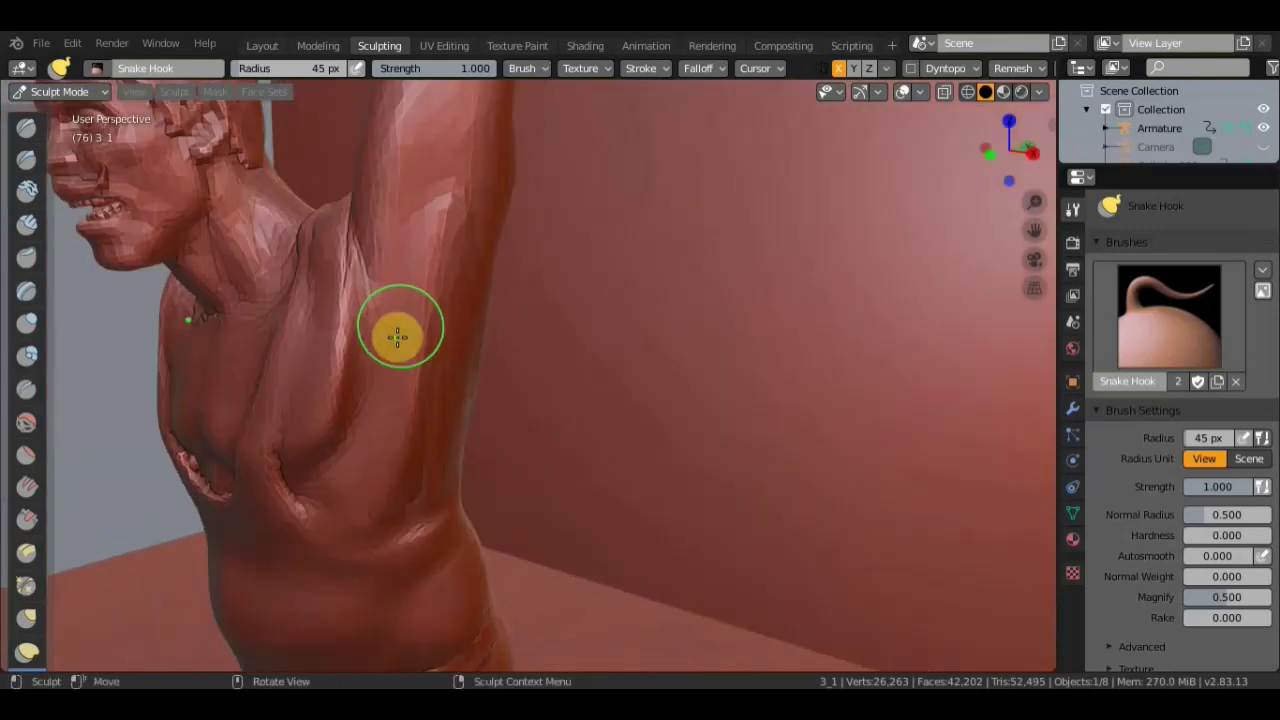
{"action": "mouse_move", "coordinate": [396, 218]}
{"action": "middle_mouse_down"}
{"action": "mouse_move", "coordinate": [514, 280]}
{"action": "mouse_move", "coordinate": [583, 369]}
{"action": "mouse_move", "coordinate": [491, 483]}
{"action": "mouse_move", "coordinate": [477, 466]}
{"action": "mouse_move", "coordinate": [474, 354]}
{"action": "mouse_move", "coordinate": [451, 346]}
{"action": "middle_mouse_up"}
{"action": "left_click_drag", "start_coordinate": [515, 138], "coordinate": [397, 332]}
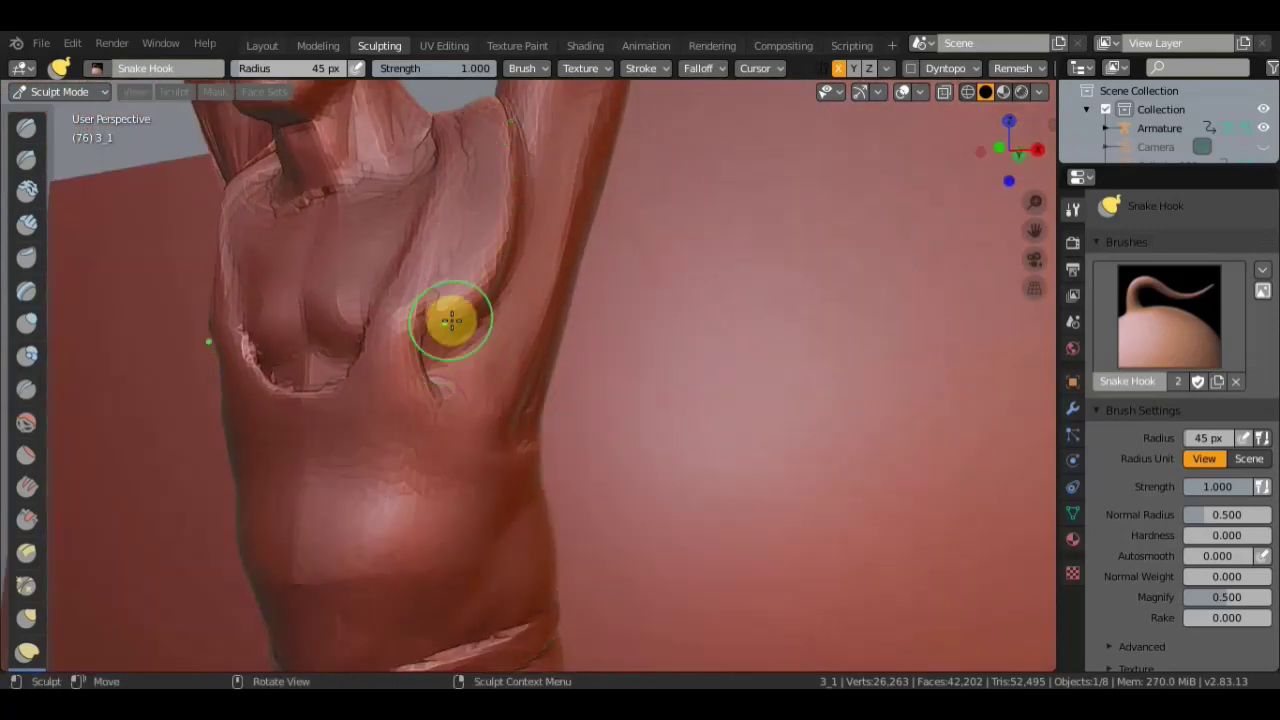
{"action": "scroll", "coordinate": [451, 320], "scroll_direction": "down", "scroll_amount": 5}
{"action": "mouse_move", "coordinate": [491, 337]}
{"action": "middle_mouse_down"}
{"action": "mouse_move", "coordinate": [631, 369]}
{"action": "mouse_move", "coordinate": [585, 375]}
{"action": "middle_mouse_up"}
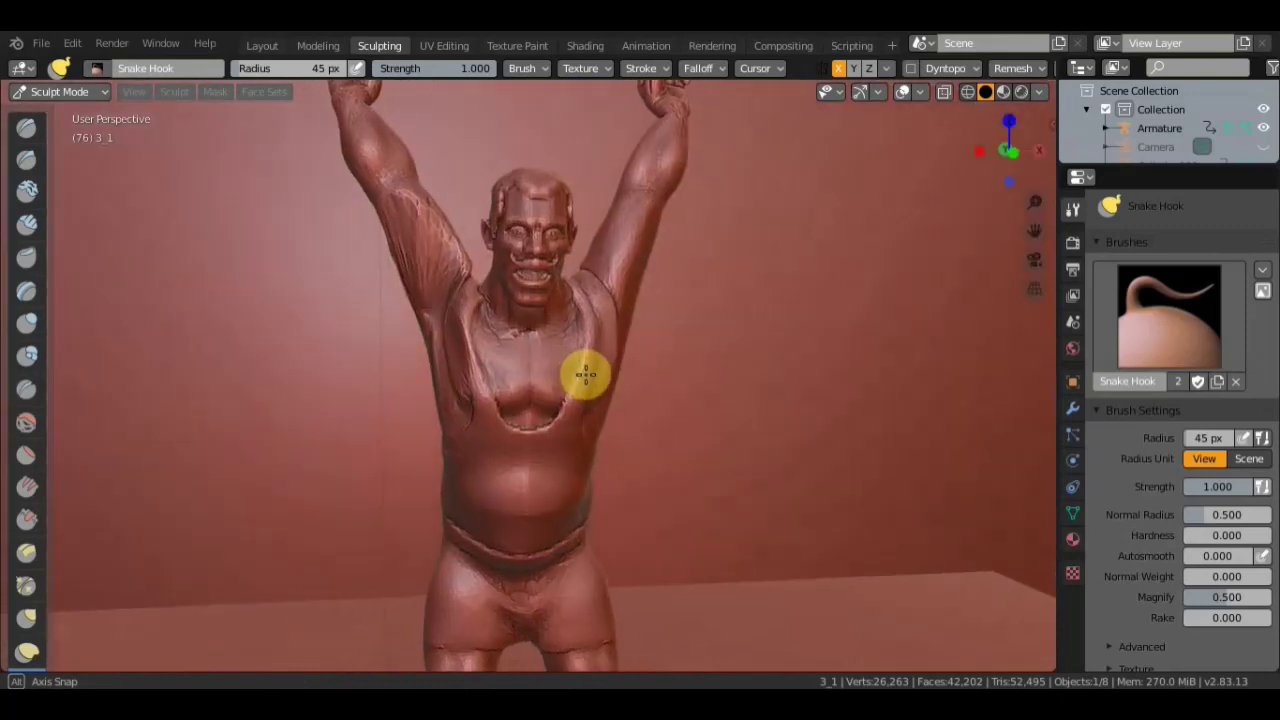
{"action": "scroll", "coordinate": [585, 375], "scroll_direction": "down", "scroll_amount": 1}
{"action": "scroll", "coordinate": [586, 374], "scroll_direction": "down", "scroll_amount": 2}
{"action": "scroll", "coordinate": [588, 373], "scroll_direction": "down", "scroll_amount": 1}
{"action": "scroll", "coordinate": [588, 373], "scroll_direction": "up", "scroll_amount": 2}
{"action": "mouse_move", "coordinate": [586, 371]}
{"action": "middle_mouse_down"}
{"action": "mouse_move", "coordinate": [403, 380]}
{"action": "mouse_move", "coordinate": [397, 397]}
{"action": "mouse_move", "coordinate": [429, 391]}
{"action": "mouse_move", "coordinate": [408, 446]}
{"action": "mouse_move", "coordinate": [403, 400]}
{"action": "middle_mouse_up"}
{"action": "scroll", "coordinate": [523, 400], "scroll_direction": "up", "scroll_amount": 2}
{"action": "scroll", "coordinate": [543, 451], "scroll_direction": "up", "scroll_amount": 2}
{"action": "scroll", "coordinate": [536, 450], "scroll_direction": "up", "scroll_amount": 2}
- Slim the left forearm and shift its wrist bend with Snake Hook, orbiting to view both raised arms
{"action": "mouse_move", "coordinate": [536, 450]}
{"action": "middle_mouse_down"}
{"action": "mouse_move", "coordinate": [511, 423]}
{"action": "mouse_move", "coordinate": [523, 403]}
{"action": "middle_mouse_up"}
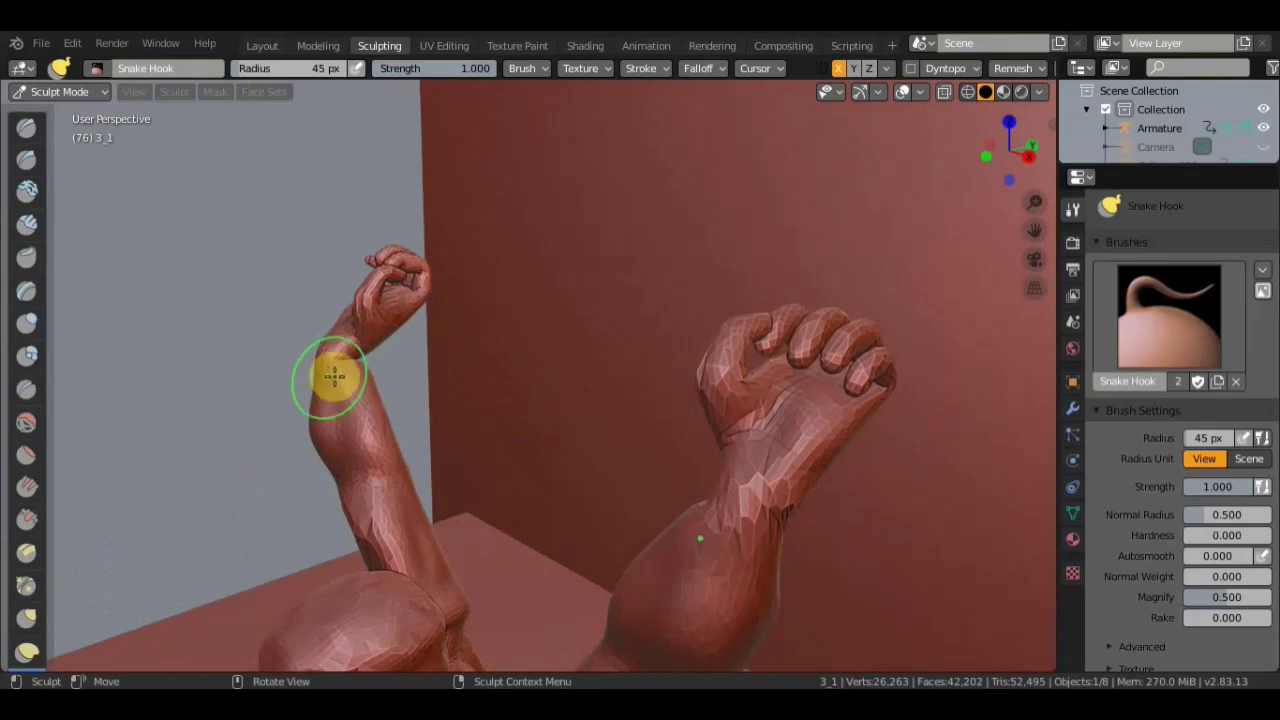
{"action": "mouse_move", "coordinate": [348, 372]}
{"action": "left_mouse_down"}
{"action": "mouse_move", "coordinate": [306, 354]}
{"action": "mouse_move", "coordinate": [298, 276]}
{"action": "left_mouse_up"}
{"action": "mouse_move", "coordinate": [423, 360]}
{"action": "middle_mouse_down"}
{"action": "mouse_move", "coordinate": [477, 349]}
{"action": "mouse_move", "coordinate": [443, 347]}
{"action": "mouse_move", "coordinate": [851, 409]}
{"action": "middle_mouse_up"}
{"action": "left_click_drag", "start_coordinate": [857, 409], "coordinate": [865, 407]}
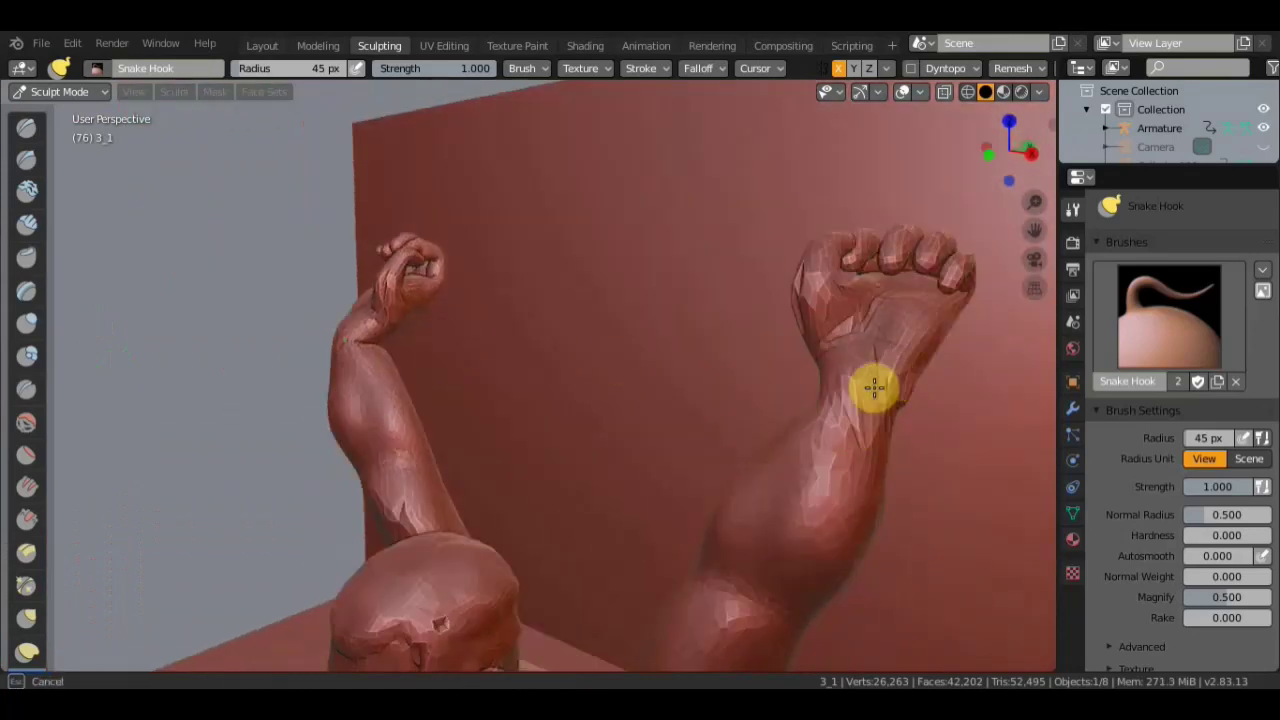
{"action": "mouse_move", "coordinate": [865, 407]}
{"action": "middle_mouse_down"}
{"action": "mouse_move", "coordinate": [957, 409]}
{"action": "mouse_move", "coordinate": [14, 389]}
{"action": "mouse_move", "coordinate": [26, 427]}
{"action": "mouse_move", "coordinate": [4, 403]}
{"action": "mouse_move", "coordinate": [109, 297]}
{"action": "mouse_move", "coordinate": [151, 294]}
{"action": "middle_mouse_up"}
{"action": "mouse_move", "coordinate": [806, 269]}
{"action": "middle_mouse_down"}
{"action": "mouse_move", "coordinate": [571, 374]}
{"action": "mouse_move", "coordinate": [466, 480]}
{"action": "middle_mouse_up"}
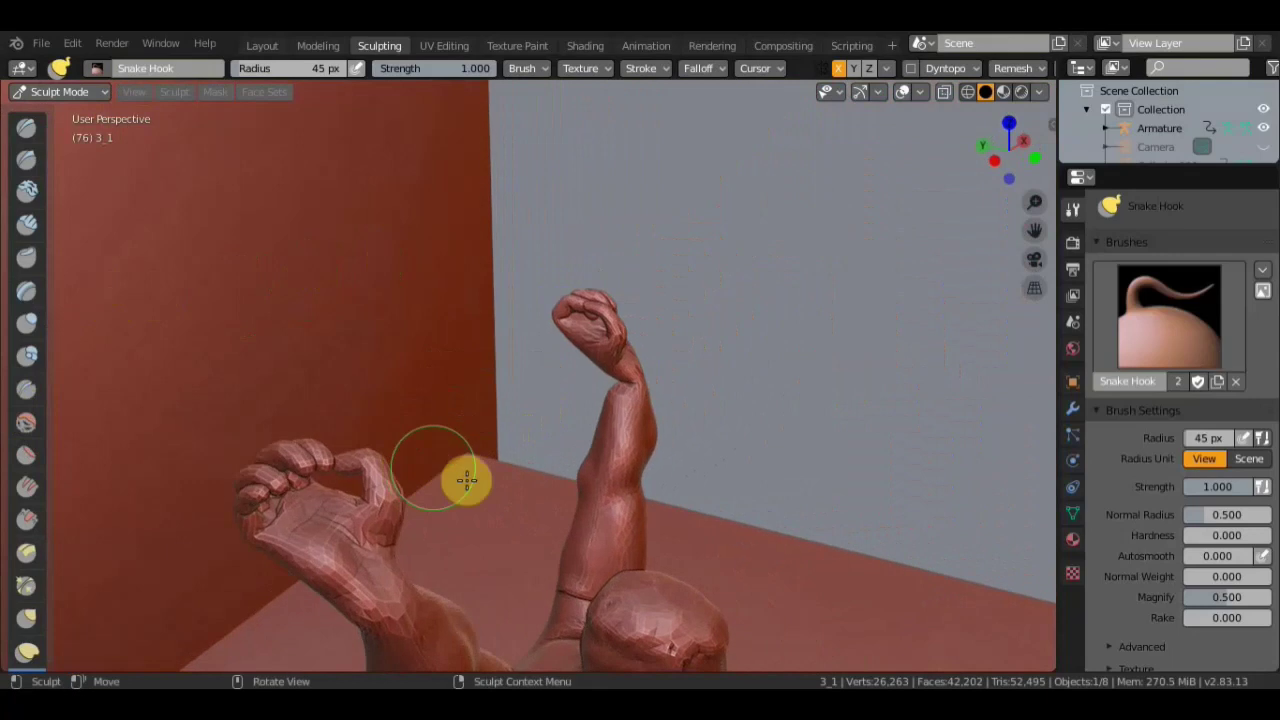
{"action": "scroll", "coordinate": [726, 474], "scroll_direction": "up", "scroll_amount": 2}
{"action": "scroll", "coordinate": [731, 480], "scroll_direction": "up", "scroll_amount": 2}
{"action": "mouse_move", "coordinate": [727, 474]}
{"action": "middle_mouse_down", "text": "shift"}
{"action": "mouse_move", "coordinate": [686, 309]}
{"action": "mouse_move", "coordinate": [606, 420]}
{"action": "middle_mouse_up", "text": "shift"}
- Reshape the other raised forearm up into the fist and straighten its wrist outline
{"action": "left_click_drag", "start_coordinate": [582, 540], "coordinate": [609, 380]}
{"action": "mouse_move", "coordinate": [609, 472]}
{"action": "left_mouse_down"}
{"action": "mouse_move", "coordinate": [623, 314]}
{"action": "mouse_move", "coordinate": [553, 263]}
{"action": "left_mouse_up"}
{"action": "left_click_drag", "start_coordinate": [640, 375], "coordinate": [579, 280]}
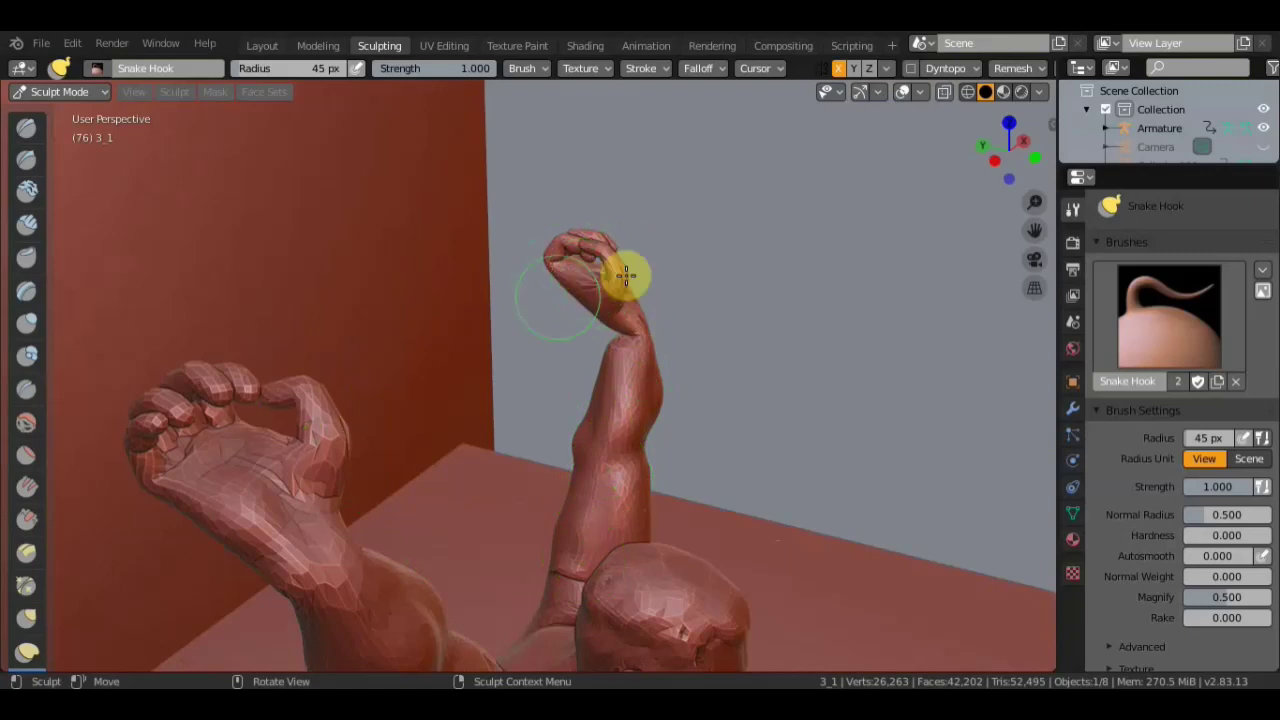
{"action": "left_click_drag", "start_coordinate": [579, 417], "coordinate": [613, 401]}
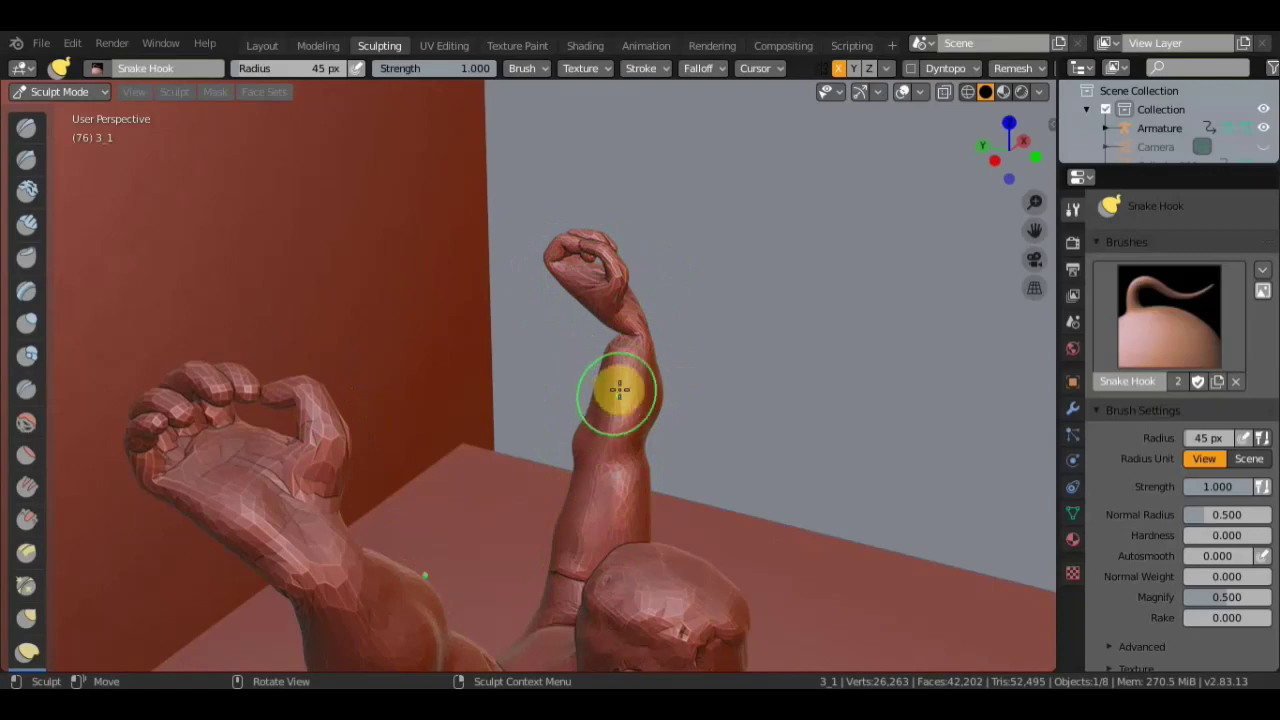
{"action": "mouse_move", "coordinate": [619, 391]}
{"action": "left_mouse_down"}
{"action": "mouse_move", "coordinate": [608, 291]}
{"action": "mouse_move", "coordinate": [610, 360]}
{"action": "left_mouse_up"}
{"action": "mouse_move", "coordinate": [628, 406]}
{"action": "left_mouse_down"}
{"action": "mouse_move", "coordinate": [571, 523]}
{"action": "mouse_move", "coordinate": [608, 551]}
{"action": "mouse_move", "coordinate": [618, 527]}
{"action": "mouse_move", "coordinate": [583, 543]}
{"action": "mouse_move", "coordinate": [597, 560]}
{"action": "mouse_move", "coordinate": [571, 547]}
{"action": "left_mouse_up"}
- Inspect the reshaped arms from the front and side, then return to the Layout workspace
{"action": "mouse_move", "coordinate": [571, 547]}
{"action": "middle_mouse_down"}
{"action": "mouse_move", "coordinate": [429, 531]}
{"action": "mouse_move", "coordinate": [400, 509]}
{"action": "mouse_move", "coordinate": [501, 515]}
{"action": "mouse_move", "coordinate": [580, 491]}
{"action": "mouse_move", "coordinate": [606, 409]}
{"action": "mouse_move", "coordinate": [594, 423]}
{"action": "mouse_move", "coordinate": [617, 403]}
{"action": "mouse_move", "coordinate": [620, 452]}
{"action": "middle_mouse_up"}
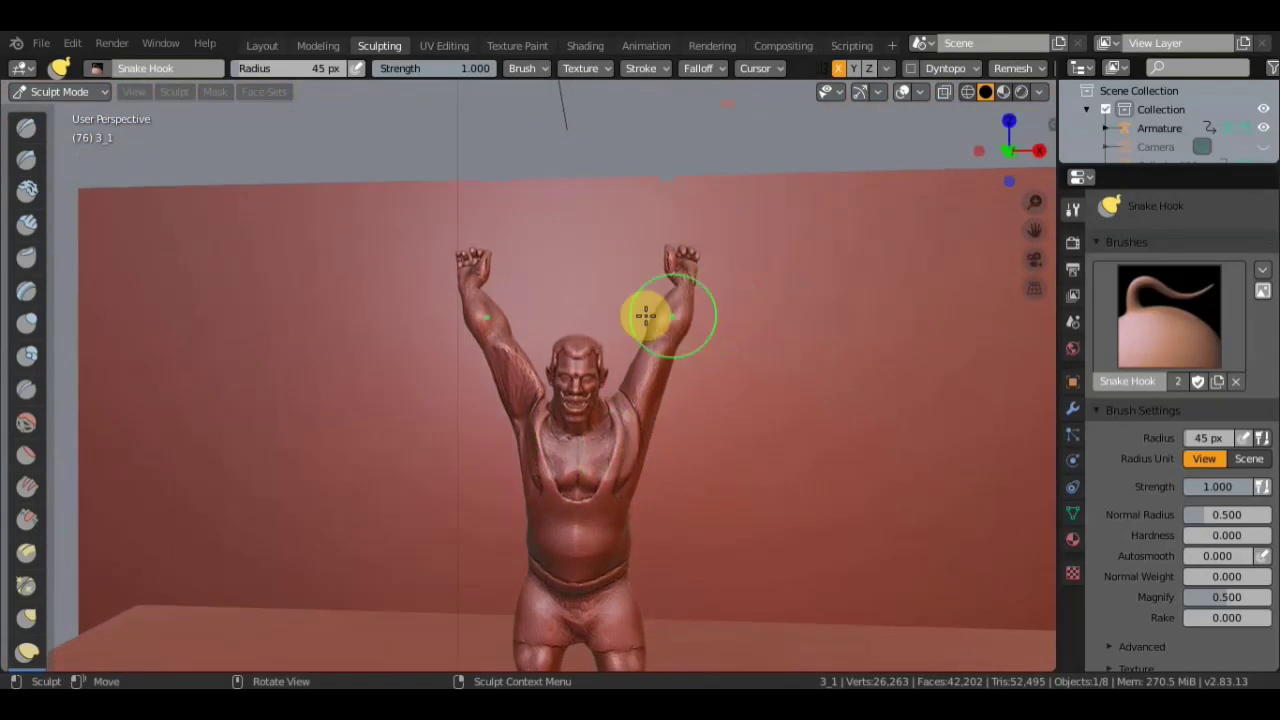
{"action": "scroll", "coordinate": [692, 294], "scroll_direction": "up", "scroll_amount": 5}
{"action": "scroll", "coordinate": [692, 294], "scroll_direction": "down", "scroll_amount": 3}
{"action": "mouse_move", "coordinate": [691, 303]}
{"action": "middle_mouse_down"}
{"action": "mouse_move", "coordinate": [834, 326]}
{"action": "mouse_move", "coordinate": [751, 266]}
{"action": "mouse_move", "coordinate": [674, 298]}
{"action": "mouse_move", "coordinate": [580, 294]}
{"action": "mouse_move", "coordinate": [546, 277]}
{"action": "mouse_move", "coordinate": [626, 294]}
{"action": "middle_mouse_up"}
{"action": "scroll", "coordinate": [840, 131], "scroll_direction": "up", "scroll_amount": 2}
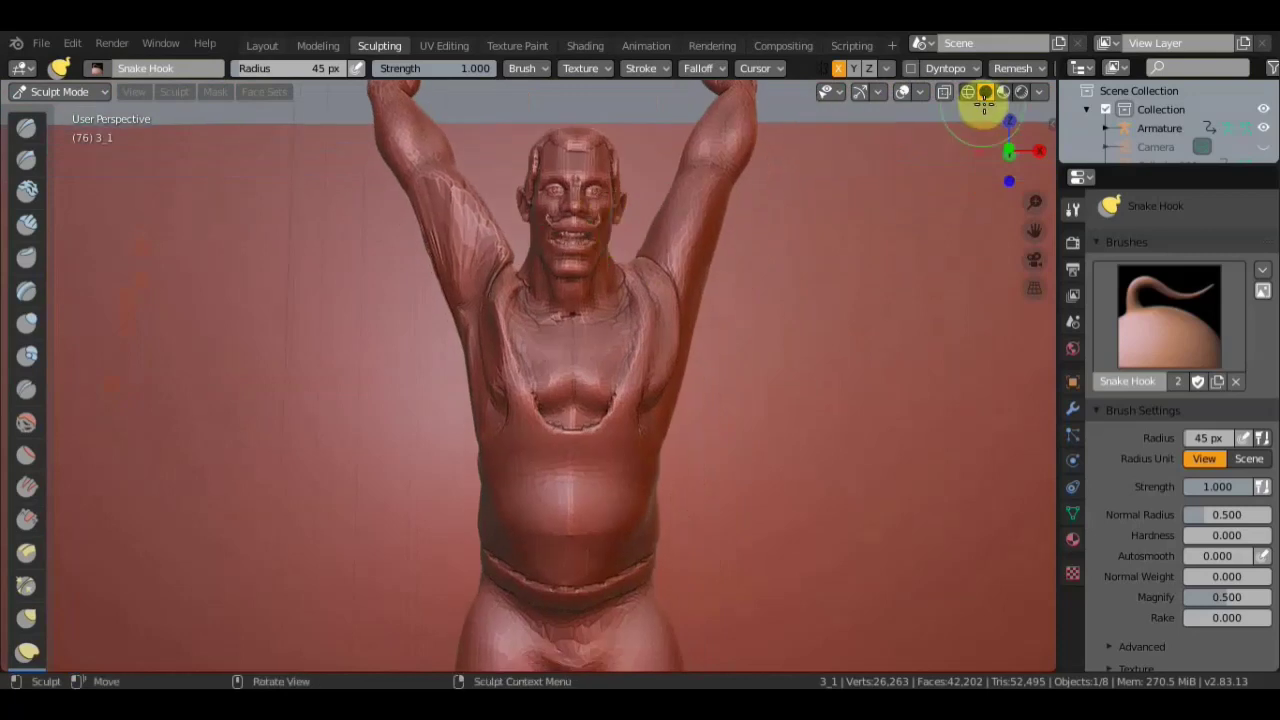
{"action": "left_click", "coordinate": [247, 43]}
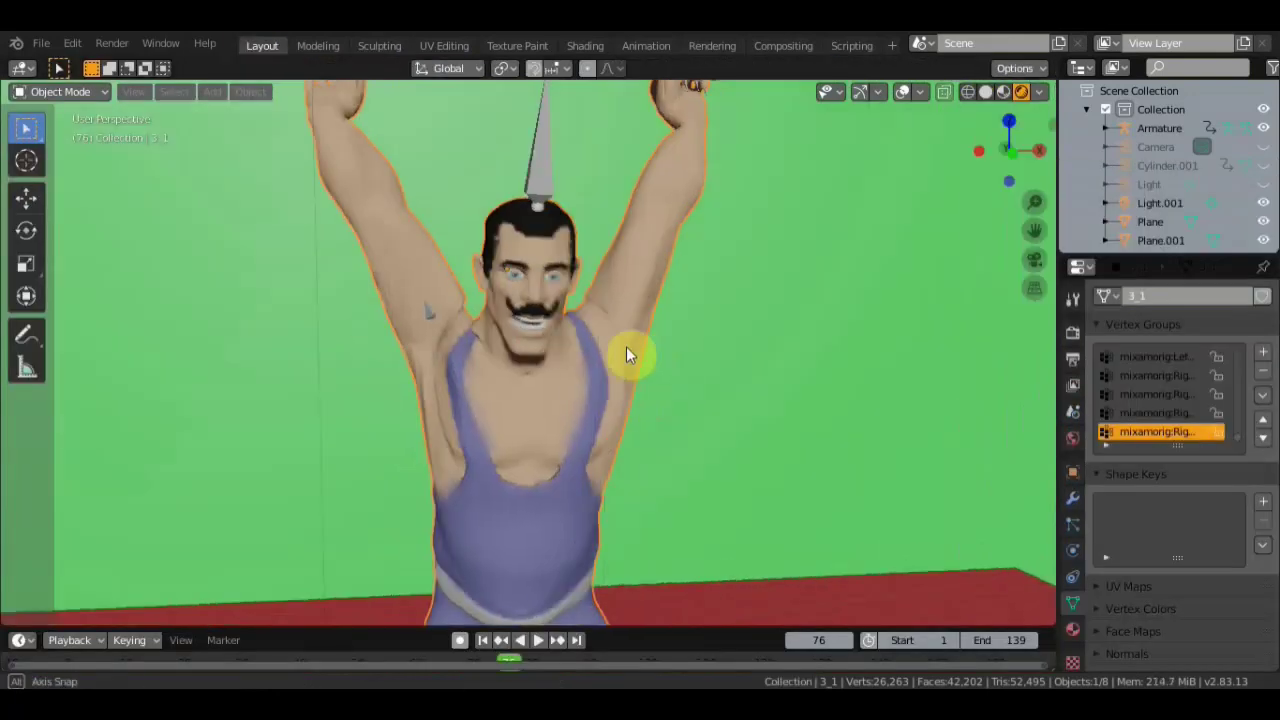
- Orbit around the textured strongman to check his shadow and the wall from several angles
{"action": "mouse_move", "coordinate": [626, 346]}
{"action": "middle_mouse_down"}
{"action": "mouse_move", "coordinate": [659, 339]}
{"action": "mouse_move", "coordinate": [636, 328]}
{"action": "mouse_move", "coordinate": [606, 357]}
{"action": "mouse_move", "coordinate": [510, 377]}
{"action": "mouse_move", "coordinate": [430, 355]}
{"action": "middle_mouse_up"}
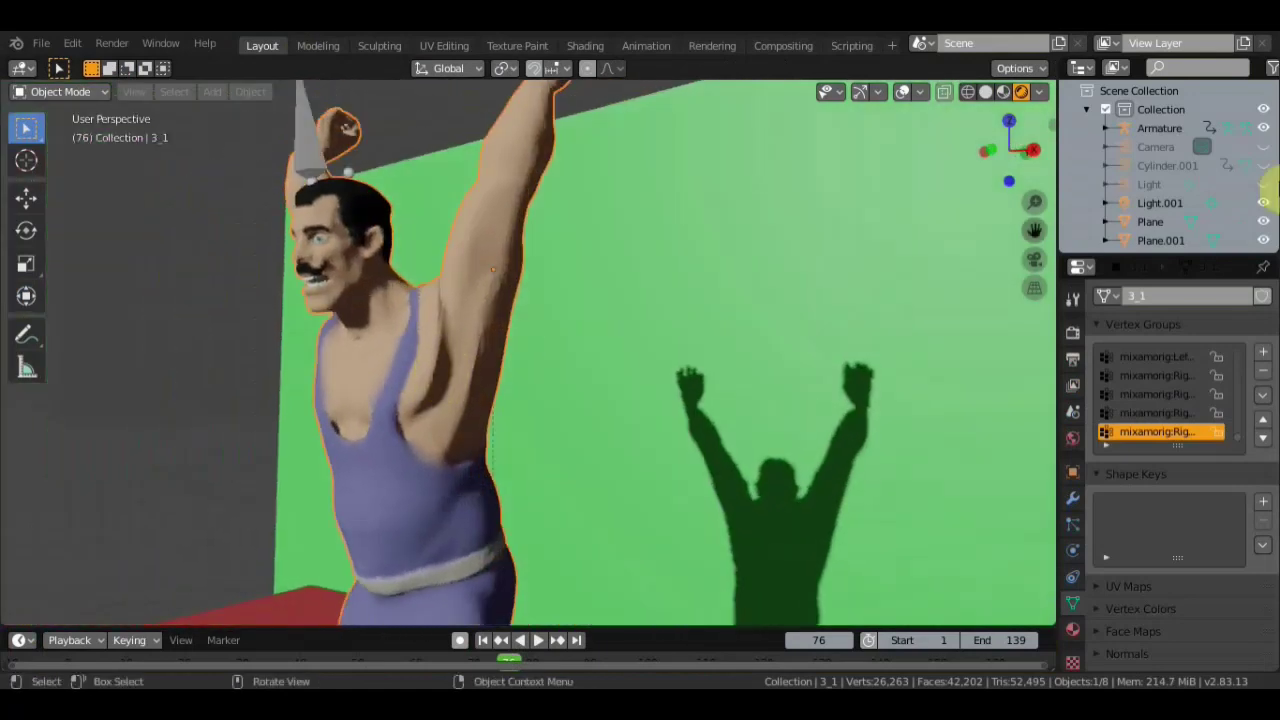
{"action": "scroll", "coordinate": [573, 342], "scroll_direction": "down", "scroll_amount": 5}
{"action": "mouse_move", "coordinate": [583, 428]}
{"action": "middle_mouse_down"}
{"action": "mouse_move", "coordinate": [595, 475]}
{"action": "mouse_move", "coordinate": [393, 363]}
{"action": "middle_mouse_up"}
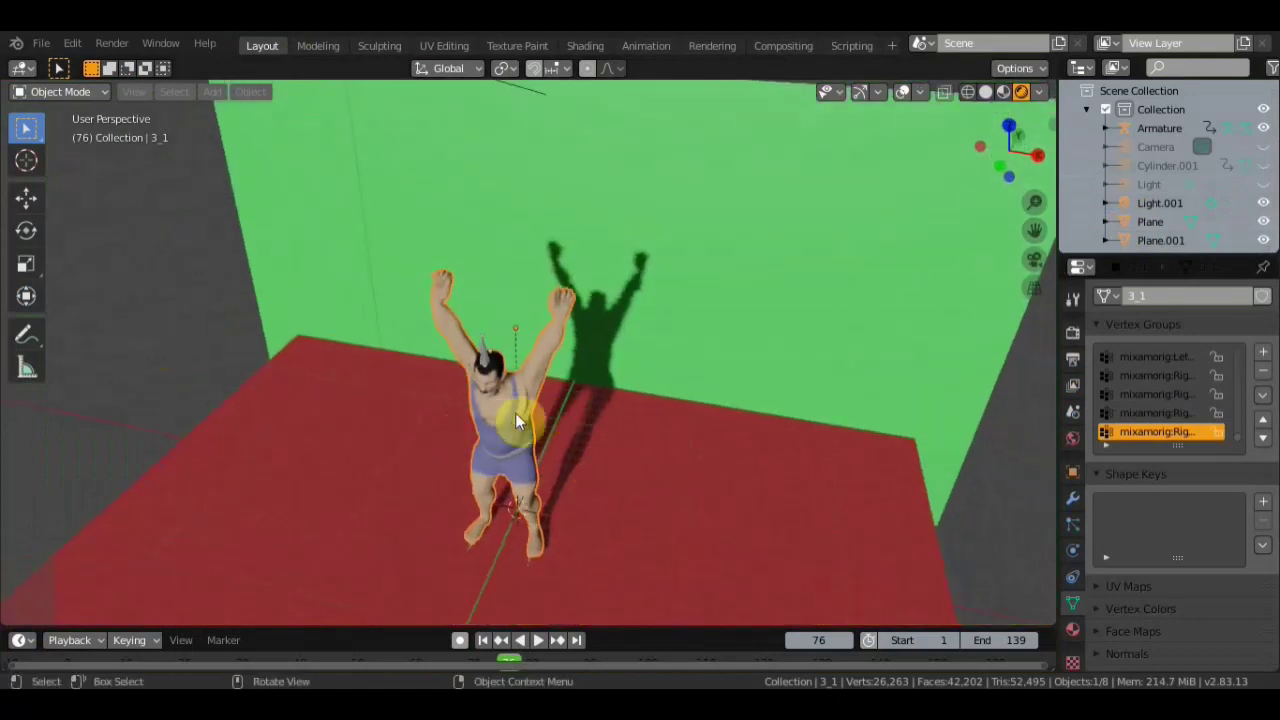
{"action": "scroll", "coordinate": [497, 415], "scroll_direction": "up", "scroll_amount": 5}
{"action": "middle_click_drag", "start_coordinate": [526, 405], "coordinate": [564, 312]}
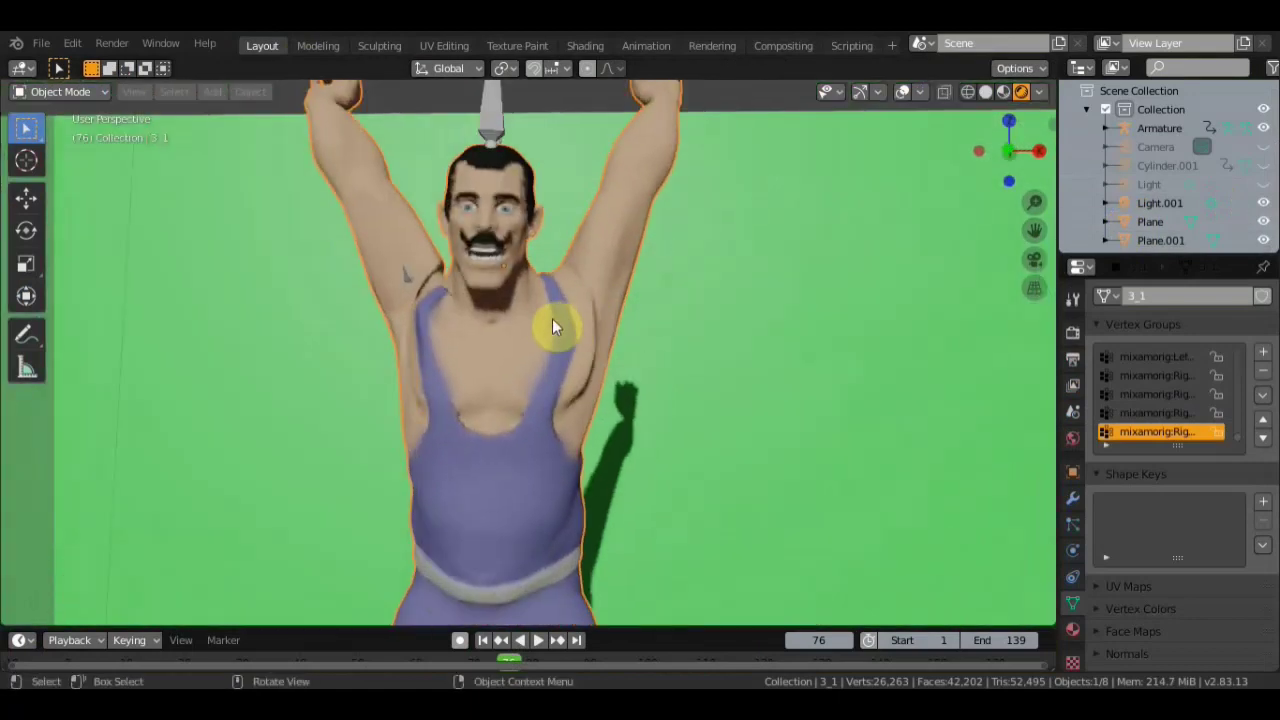
{"action": "mouse_move", "coordinate": [428, 279]}
{"action": "middle_mouse_down"}
{"action": "mouse_move", "coordinate": [501, 279]}
{"action": "mouse_move", "coordinate": [546, 324]}
{"action": "middle_mouse_up"}
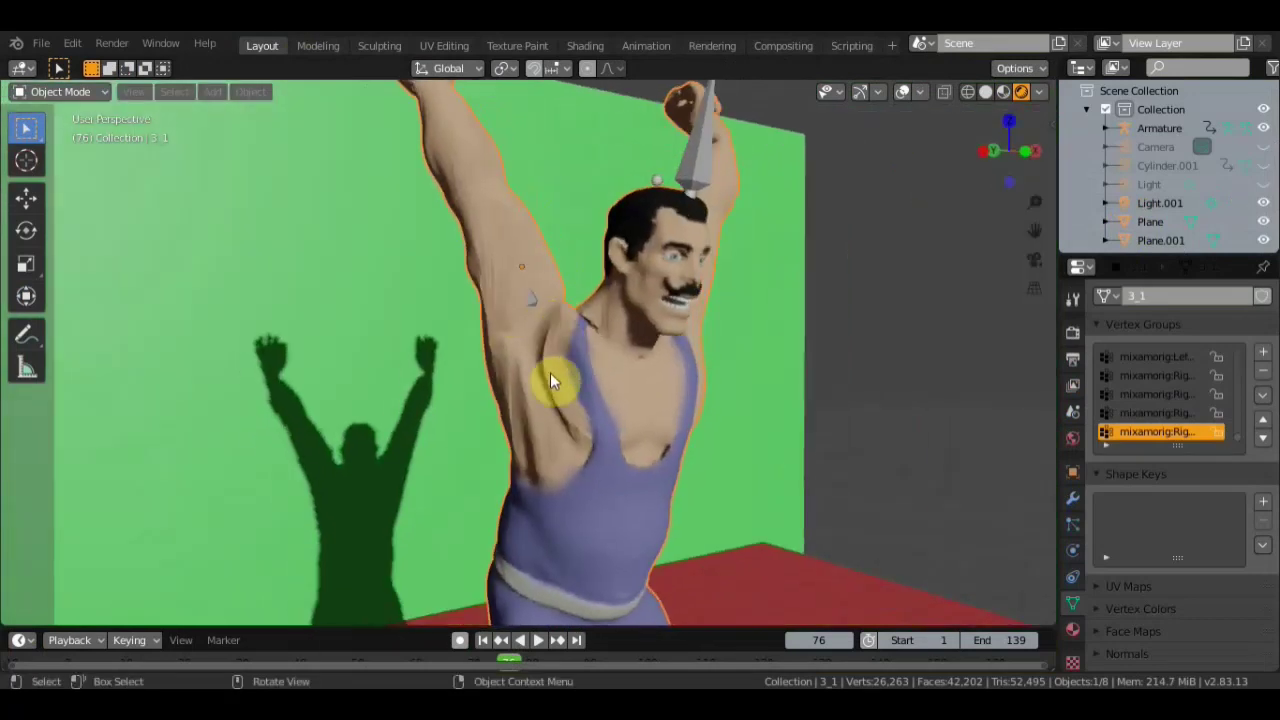
{"action": "mouse_move", "coordinate": [549, 368]}
{"action": "middle_mouse_down"}
{"action": "mouse_move", "coordinate": [592, 362]}
{"action": "mouse_move", "coordinate": [477, 360]}
{"action": "middle_mouse_up"}
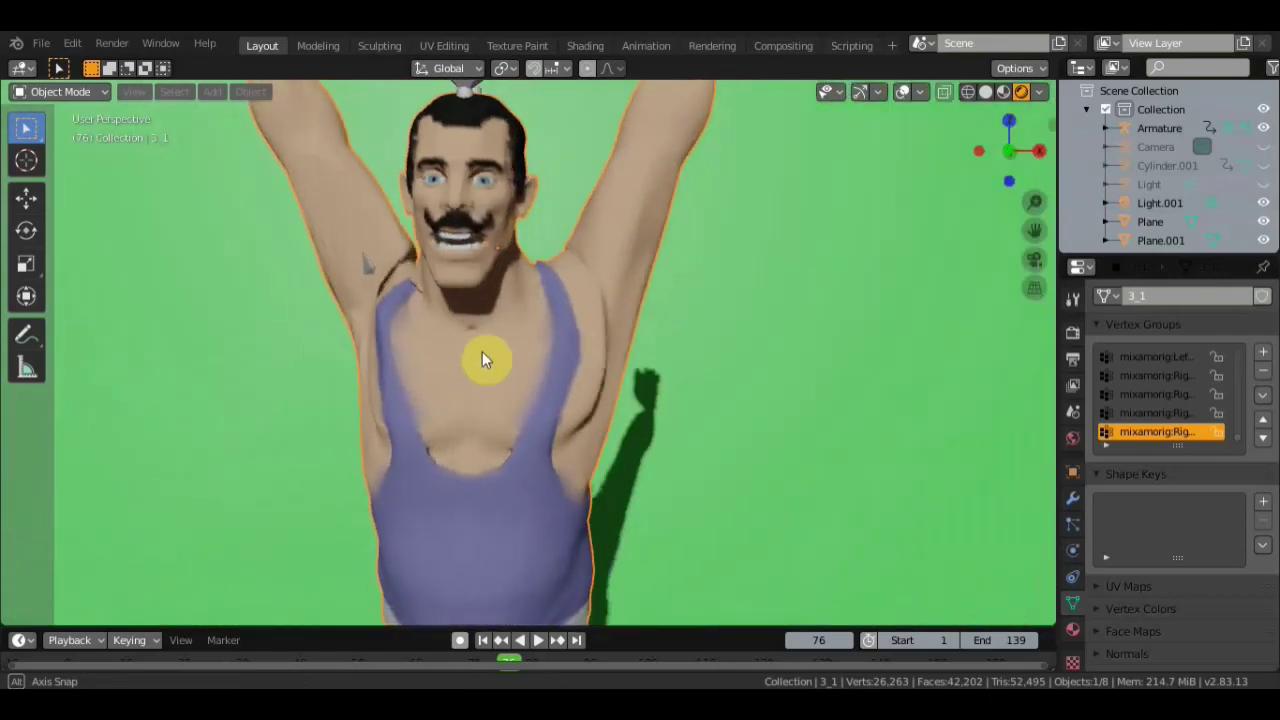
{"action": "middle_click_drag", "start_coordinate": [569, 314], "coordinate": [608, 334]}
{"action": "scroll", "coordinate": [609, 330], "scroll_direction": "down", "scroll_amount": 1}
{"action": "scroll", "coordinate": [611, 340], "scroll_direction": "down", "scroll_amount": 3}
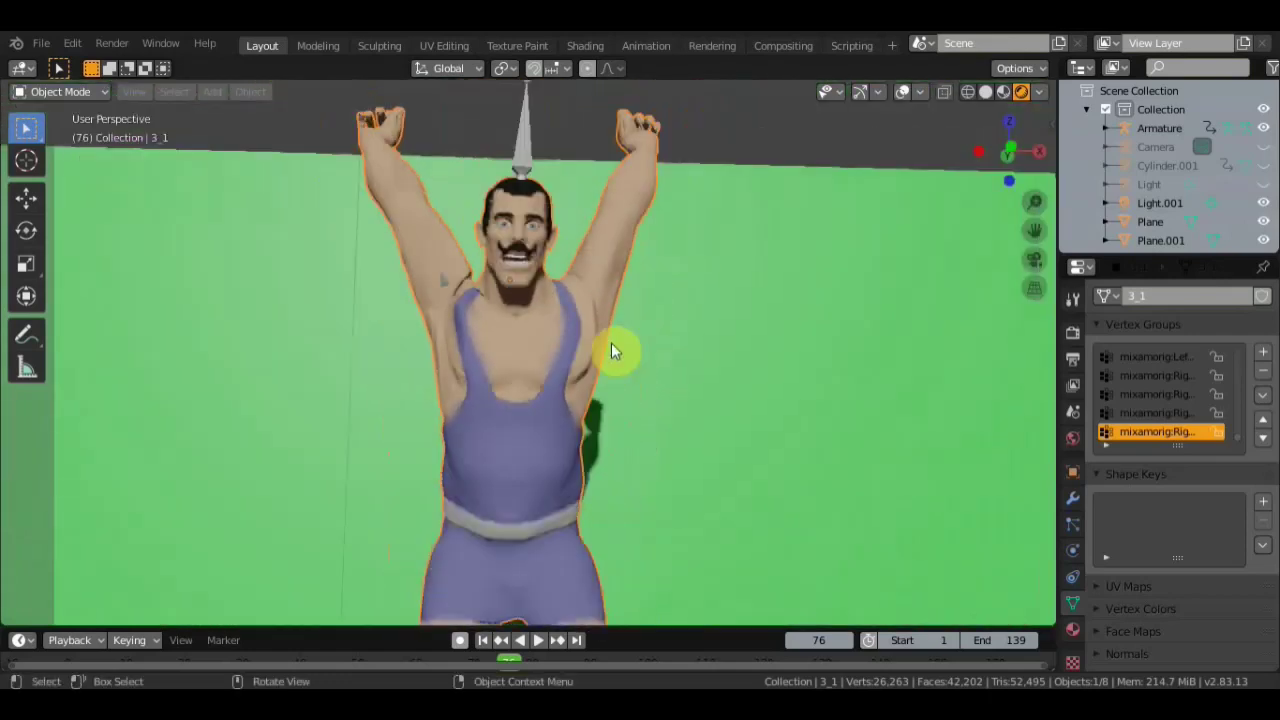
{"action": "scroll", "coordinate": [611, 344], "scroll_direction": "down", "scroll_amount": 2}
{"action": "mouse_move", "coordinate": [609, 354]}
{"action": "middle_mouse_down"}
{"action": "mouse_move", "coordinate": [606, 365]}
{"action": "mouse_move", "coordinate": [624, 338]}
{"action": "middle_mouse_up"}
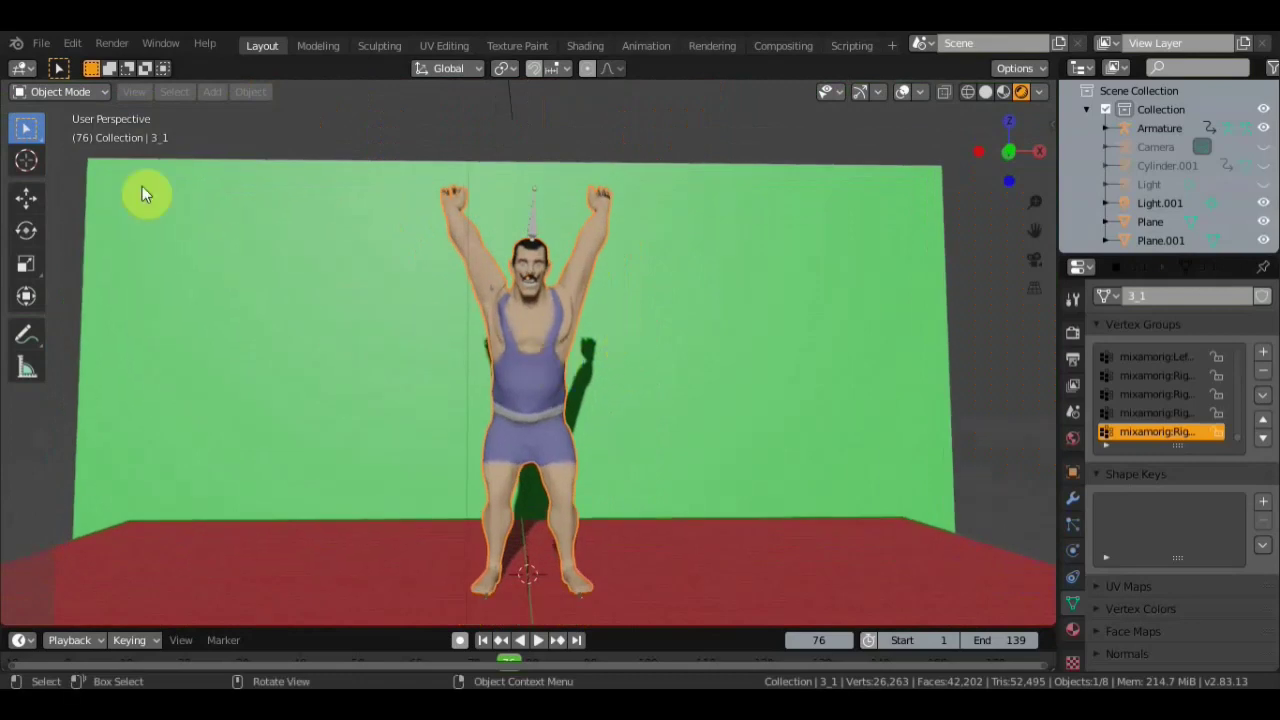
{"action": "mouse_move", "coordinate": [662, 302]}
{"action": "middle_mouse_down"}
{"action": "mouse_move", "coordinate": [660, 319]}
{"action": "mouse_move", "coordinate": [615, 320]}
{"action": "middle_mouse_up"}
{"action": "scroll", "coordinate": [615, 320], "scroll_direction": "up", "scroll_amount": 5}
{"action": "scroll", "coordinate": [555, 317], "scroll_direction": "down", "scroll_amount": 4}
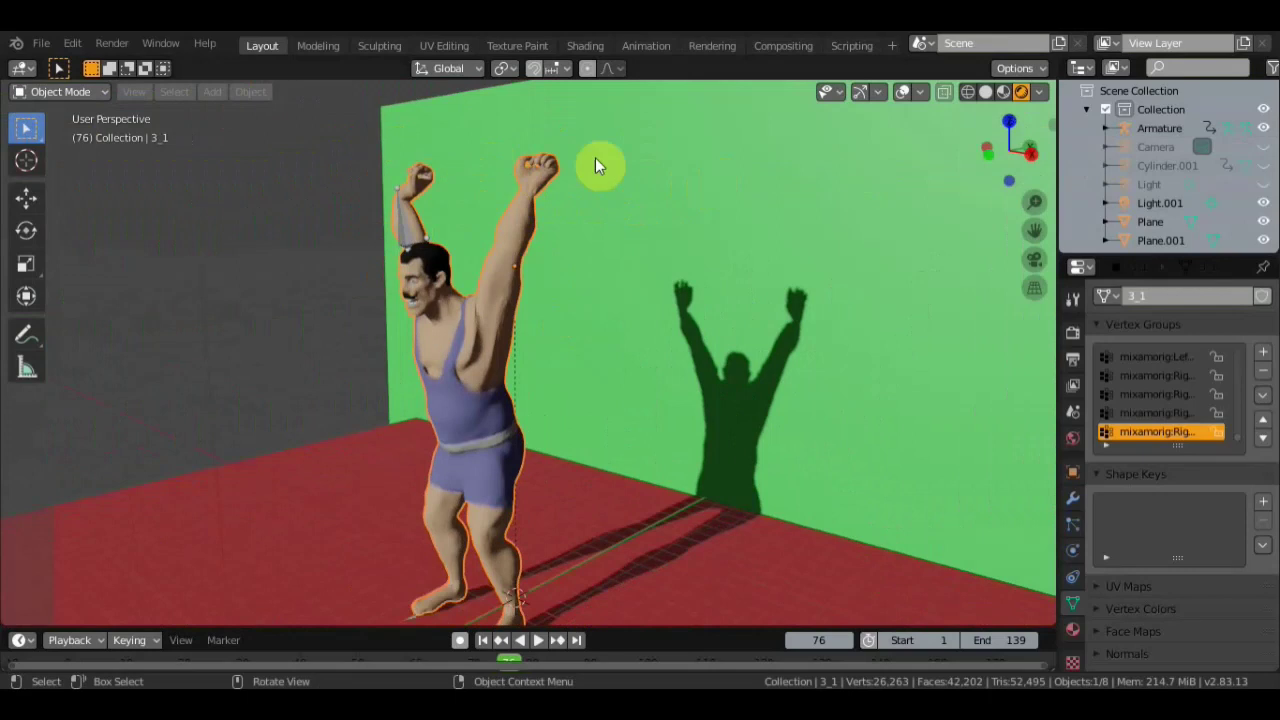
- Unhide the Cylinder.001 barbell, slide the strongman along Y beneath it, and select the barbell
{"action": "left_click", "coordinate": [1263, 165]}
{"action": "mouse_move", "coordinate": [914, 190]}
{"action": "middle_mouse_down"}
{"action": "mouse_move", "coordinate": [829, 214]}
{"action": "mouse_move", "coordinate": [766, 257]}
{"action": "mouse_move", "coordinate": [484, 263]}
{"action": "middle_mouse_up"}
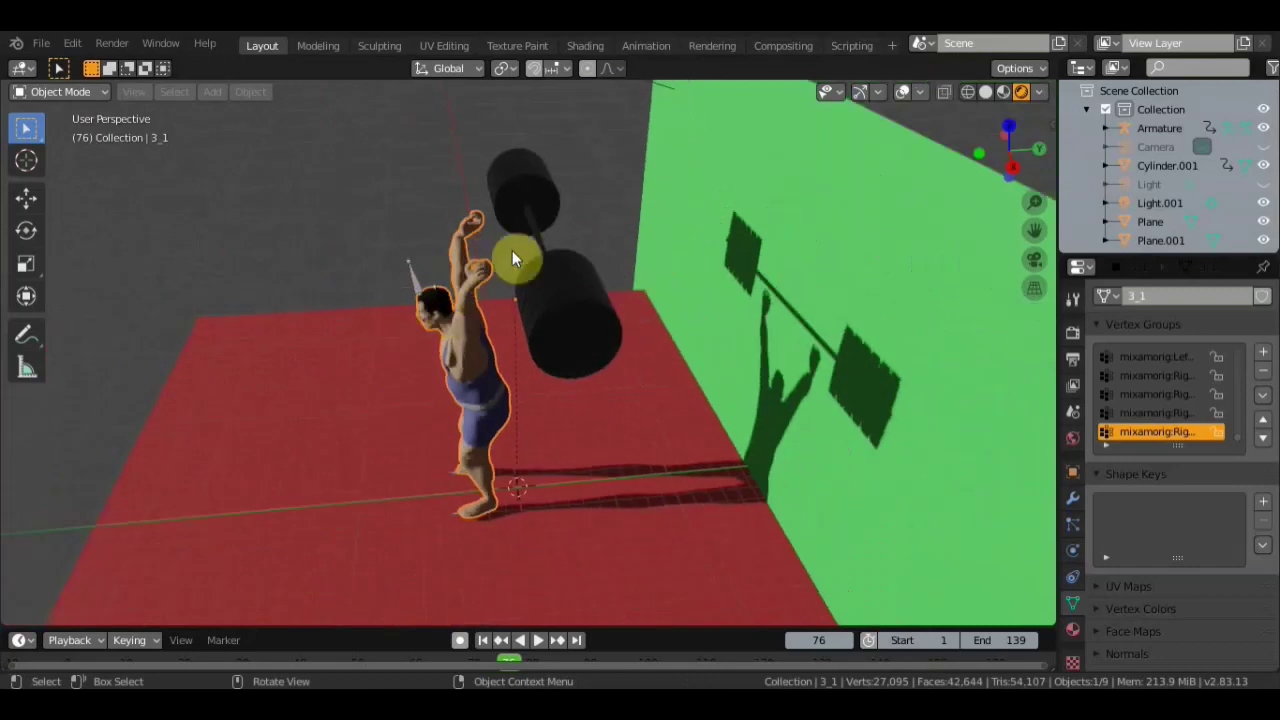
{"action": "left_click", "coordinate": [27, 200]}
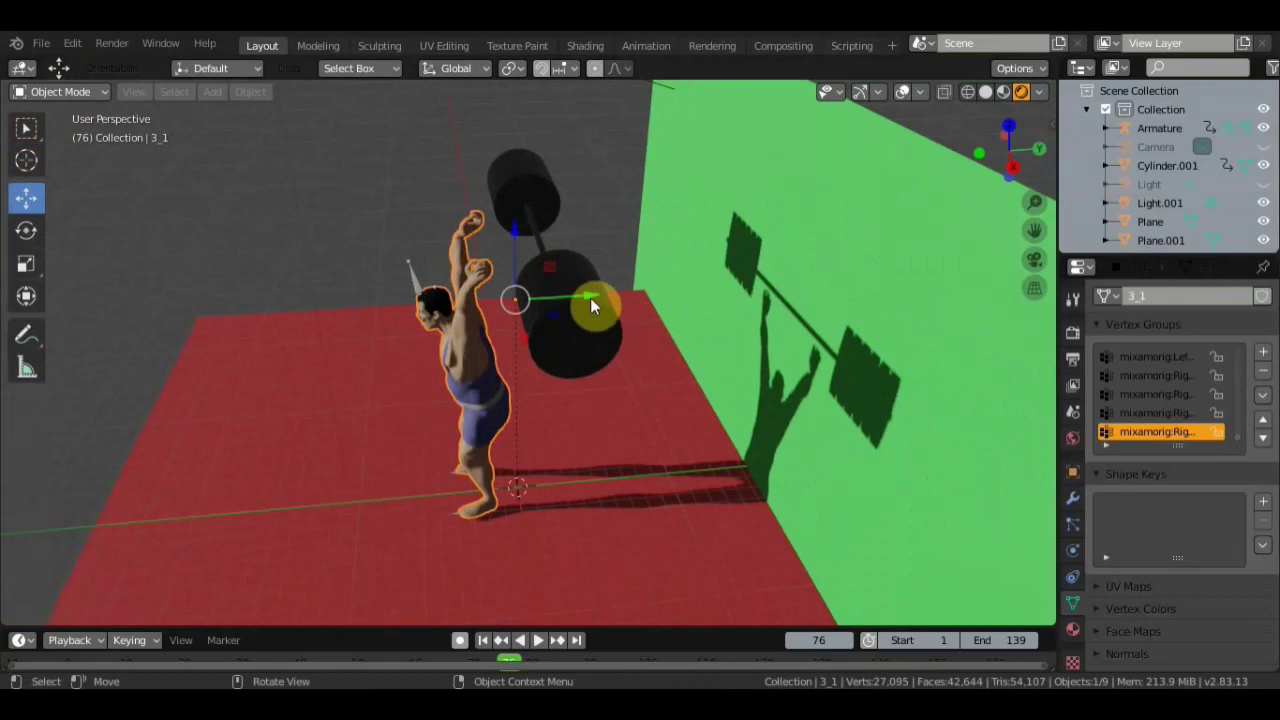
{"action": "left_click_drag", "start_coordinate": [590, 295], "coordinate": [533, 315]}
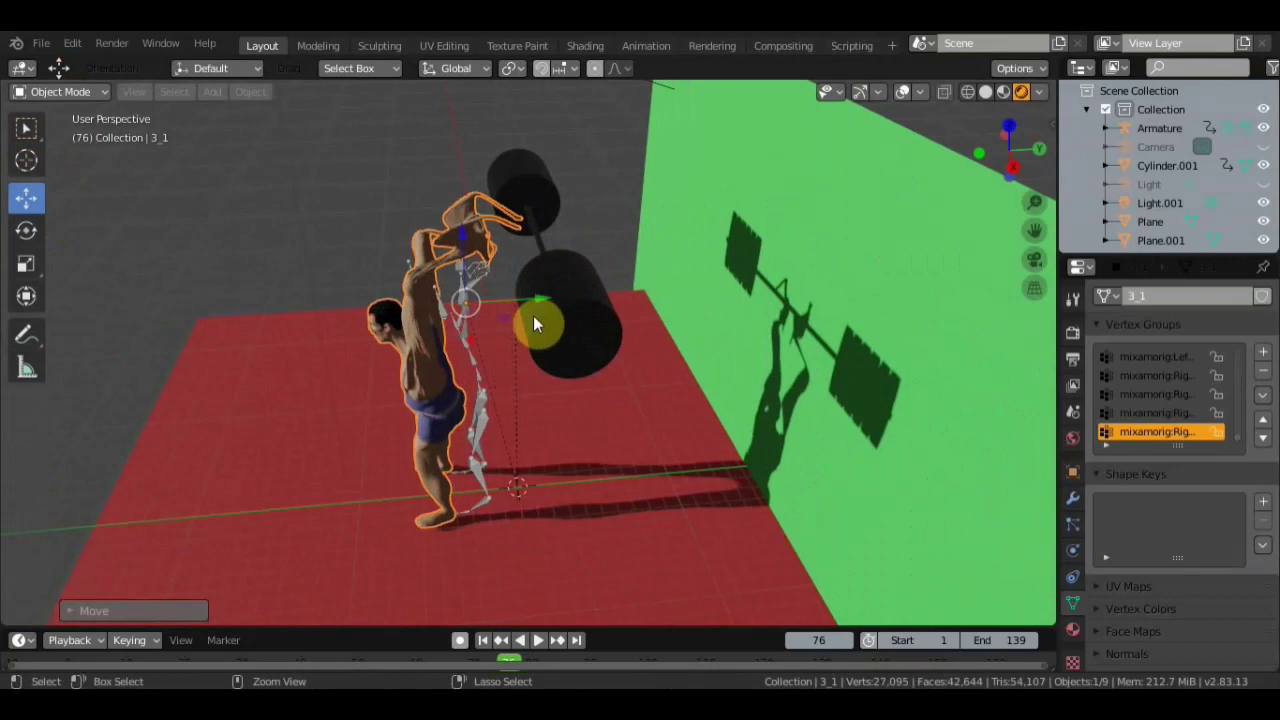
{"action": "mouse_move", "coordinate": [605, 352]}
{"action": "middle_mouse_down"}
{"action": "mouse_move", "coordinate": [604, 319]}
{"action": "mouse_move", "coordinate": [401, 321]}
{"action": "middle_mouse_up"}
{"action": "scroll", "coordinate": [401, 318], "scroll_direction": "up", "scroll_amount": 2}
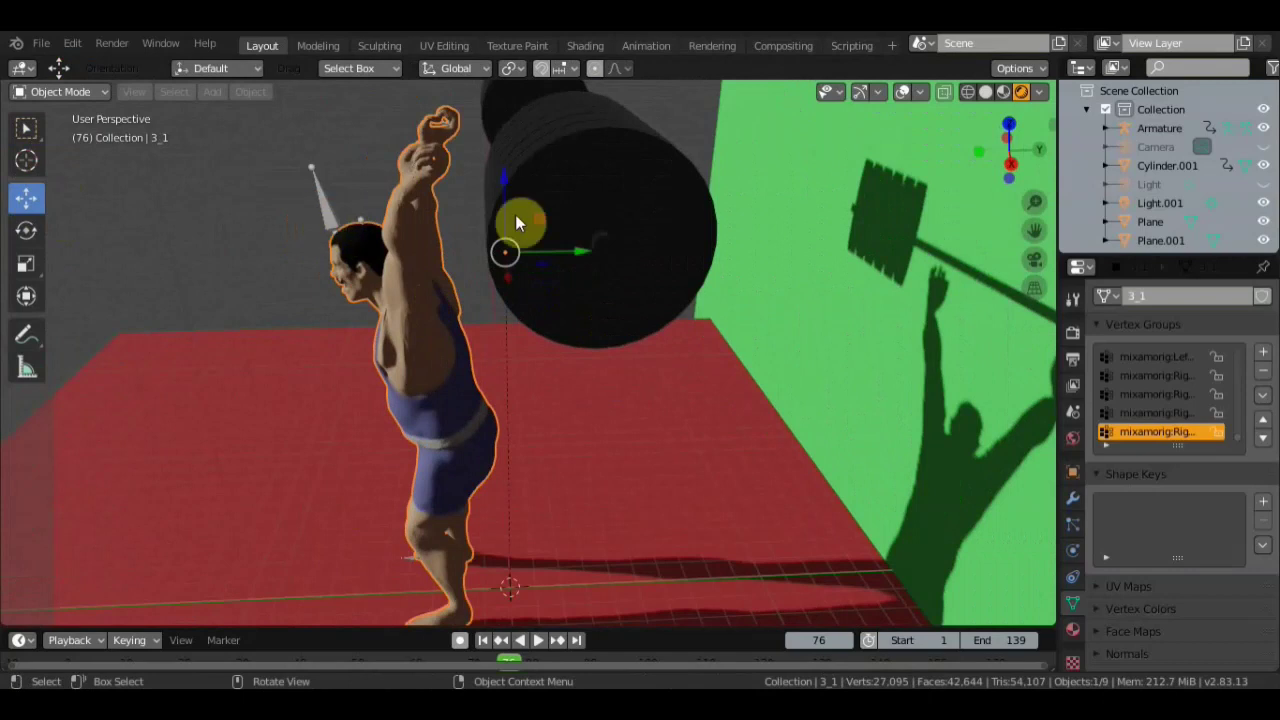
{"action": "left_click", "coordinate": [649, 197]}
{"action": "middle_click_drag", "start_coordinate": [649, 197], "coordinate": [632, 275]}
{"action": "key", "text": "g"}
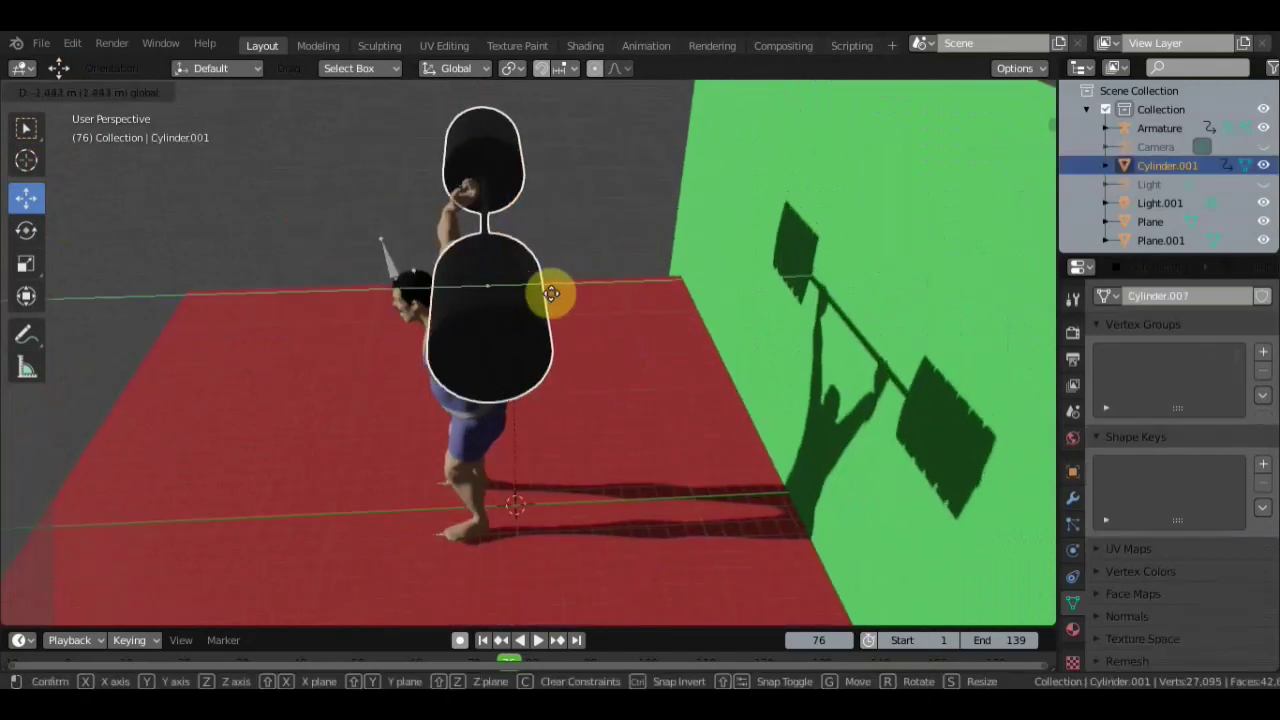
{"action": "left_click", "coordinate": [531, 291]}
{"action": "mouse_move", "coordinate": [657, 303]}
{"action": "middle_mouse_down"}
{"action": "mouse_move", "coordinate": [803, 280]}
{"action": "mouse_move", "coordinate": [624, 296]}
{"action": "middle_mouse_up"}
{"action": "scroll", "coordinate": [790, 274], "scroll_direction": "up", "scroll_amount": 4}
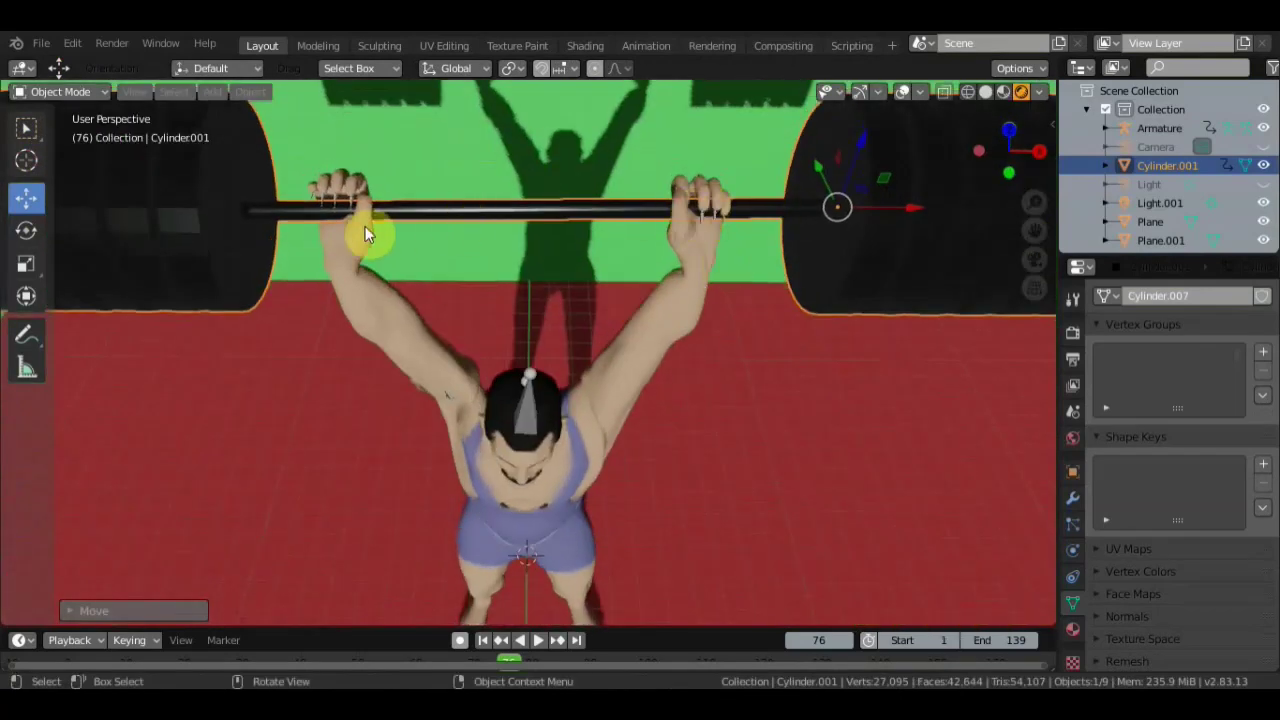
{"action": "mouse_move", "coordinate": [365, 226]}
{"action": "middle_mouse_down"}
{"action": "mouse_move", "coordinate": [356, 172]}
{"action": "mouse_move", "coordinate": [396, 170]}
{"action": "mouse_move", "coordinate": [423, 291]}
{"action": "mouse_move", "coordinate": [386, 288]}
{"action": "middle_mouse_up"}
{"action": "scroll", "coordinate": [414, 263], "scroll_direction": "up", "scroll_amount": 2}
{"action": "scroll", "coordinate": [404, 262], "scroll_direction": "down", "scroll_amount": 2}
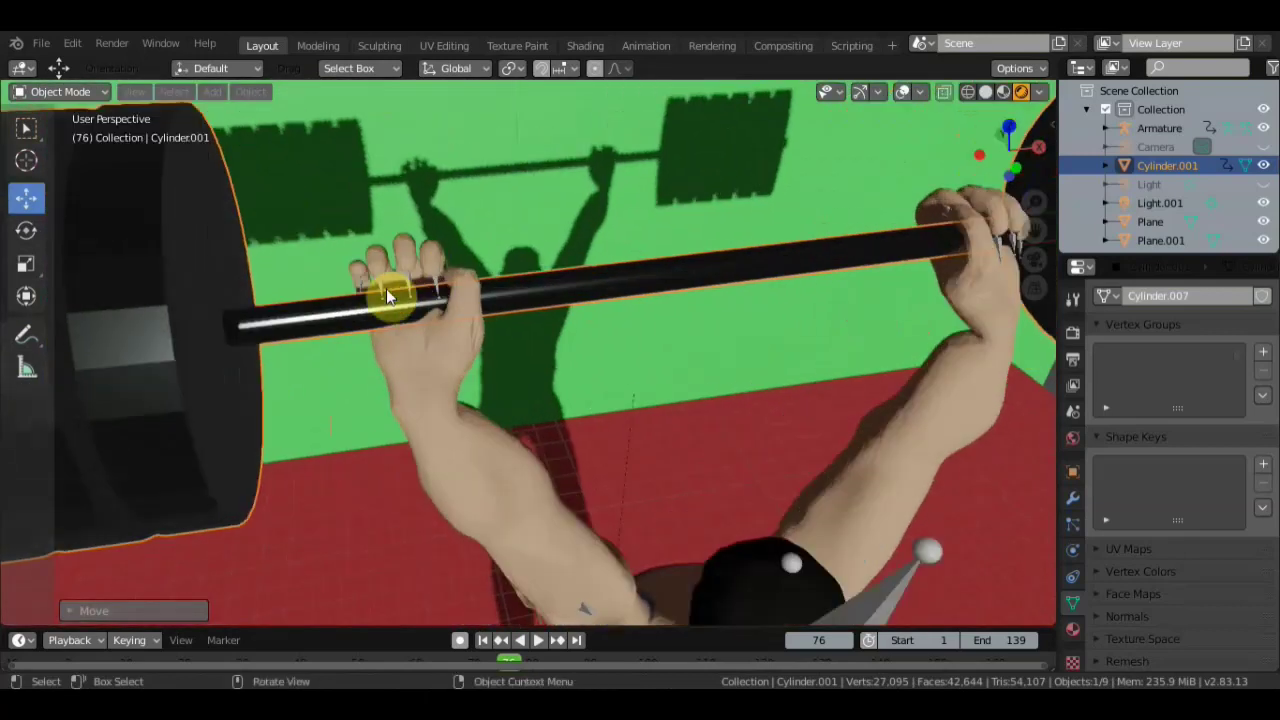
{"action": "mouse_move", "coordinate": [471, 297]}
{"action": "middle_mouse_down"}
{"action": "mouse_move", "coordinate": [429, 288]}
{"action": "mouse_move", "coordinate": [713, 290]}
{"action": "middle_mouse_up"}
{"action": "mouse_move", "coordinate": [820, 356]}
{"action": "middle_mouse_down"}
{"action": "mouse_move", "coordinate": [754, 341]}
{"action": "mouse_move", "coordinate": [835, 305]}
{"action": "mouse_move", "coordinate": [806, 352]}
{"action": "mouse_move", "coordinate": [831, 357]}
{"action": "mouse_move", "coordinate": [709, 354]}
{"action": "middle_mouse_up"}
{"action": "scroll", "coordinate": [798, 343], "scroll_direction": "up", "scroll_amount": 3}
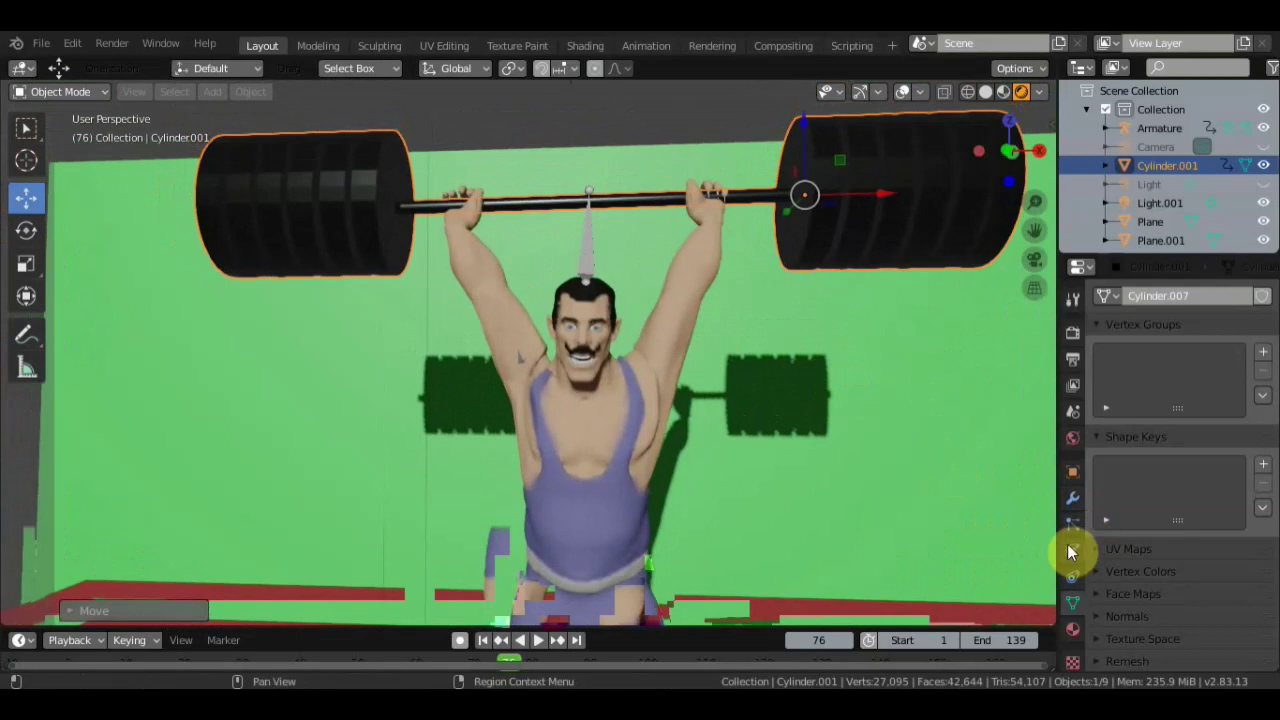
- Turn on In Front for the armature, select barbell then armature, and enter Pose Mode
{"action": "left_click", "coordinate": [587, 245]}
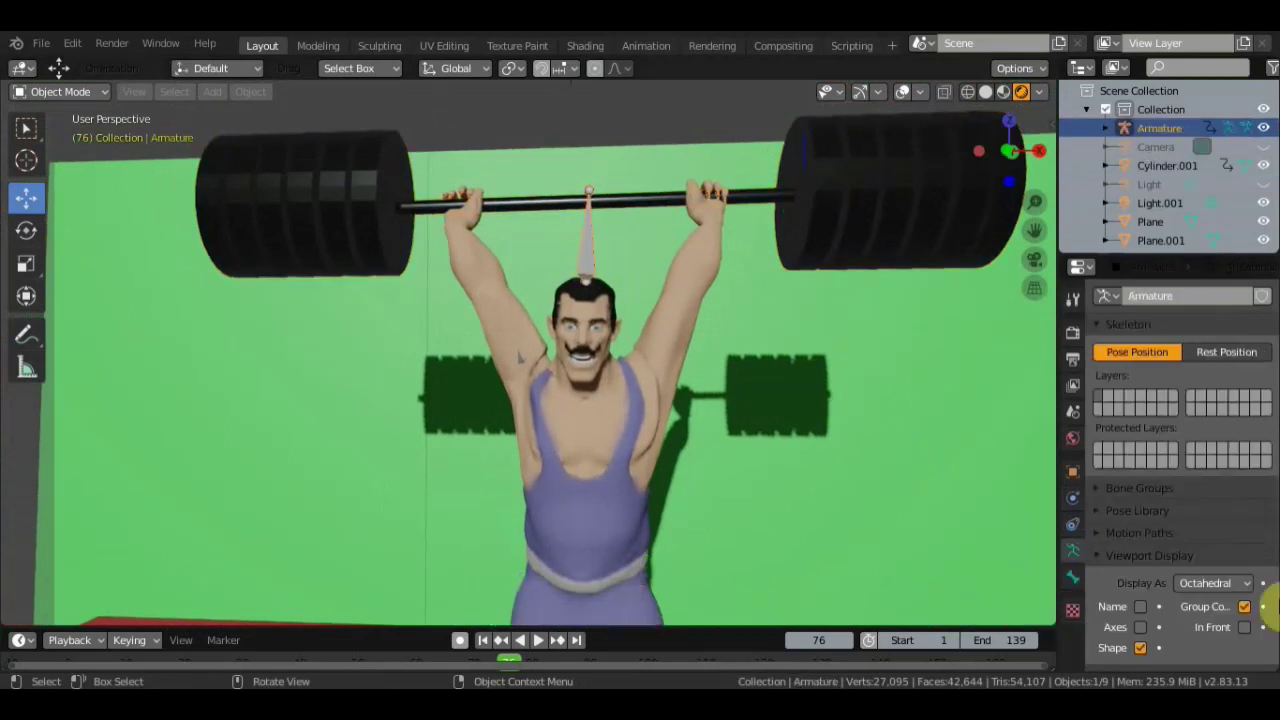
{"action": "left_click", "coordinate": [1244, 627]}
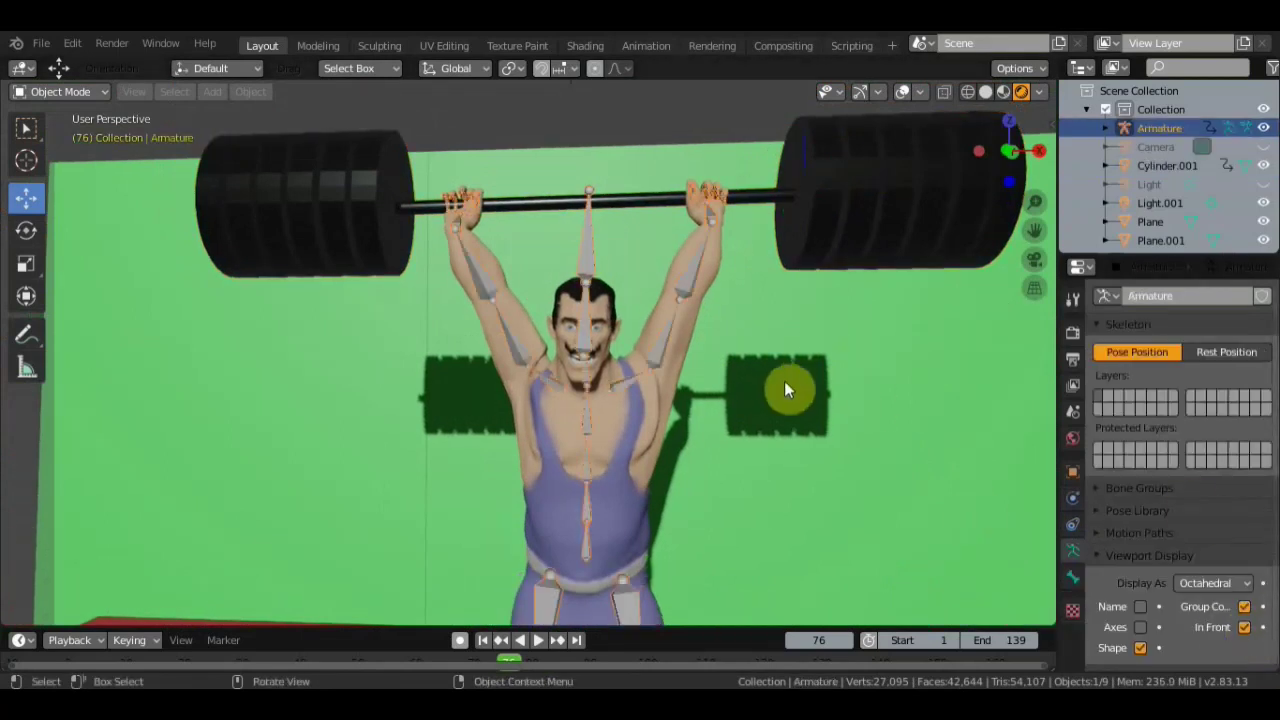
{"action": "left_click", "coordinate": [309, 201]}
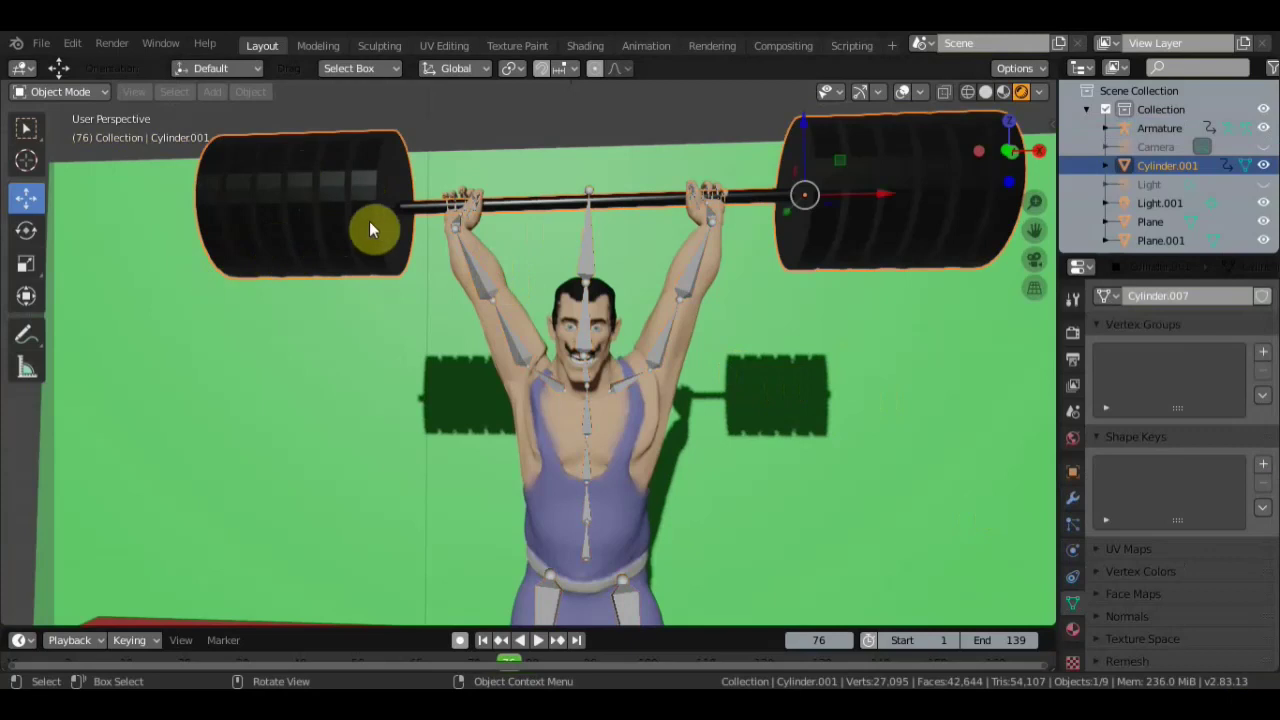
{"action": "left_click", "coordinate": [589, 250], "text": "shift"}
{"action": "left_click", "coordinate": [98, 91]}
{"action": "left_click", "coordinate": [62, 154]}
- Select the RightHand then LeftHand bones and parent the barbell to LeftHand with Ctrl+P > Bone
{"action": "middle_click_drag", "start_coordinate": [486, 225], "coordinate": [483, 261]}
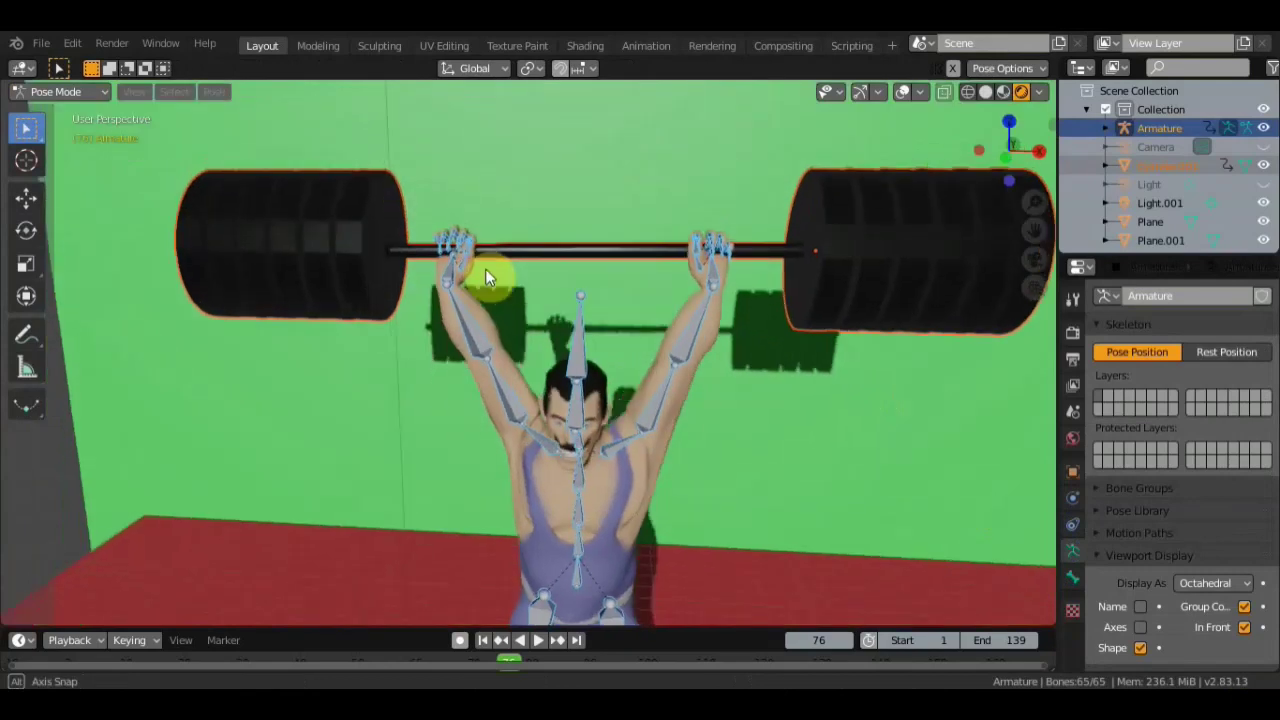
{"action": "scroll", "coordinate": [489, 274], "scroll_direction": "up", "scroll_amount": 4}
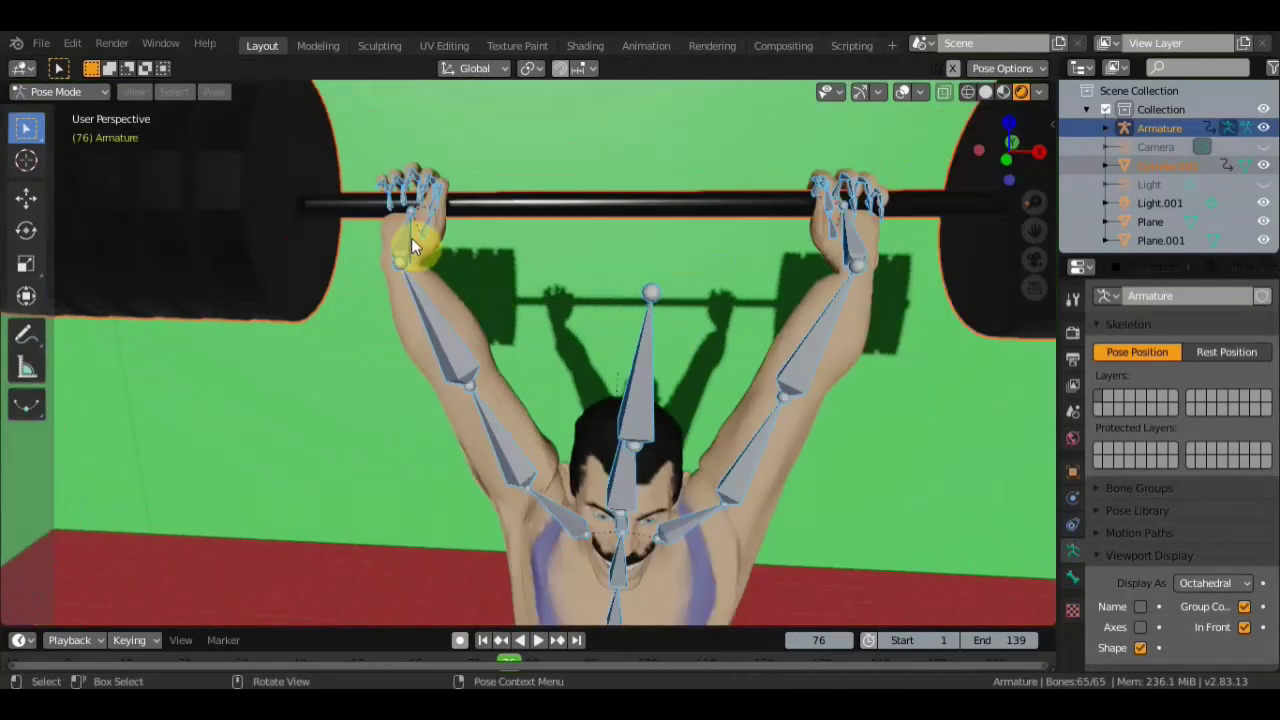
{"action": "left_click", "coordinate": [409, 240]}
{"action": "scroll", "coordinate": [420, 250], "scroll_direction": "down", "scroll_amount": 2}
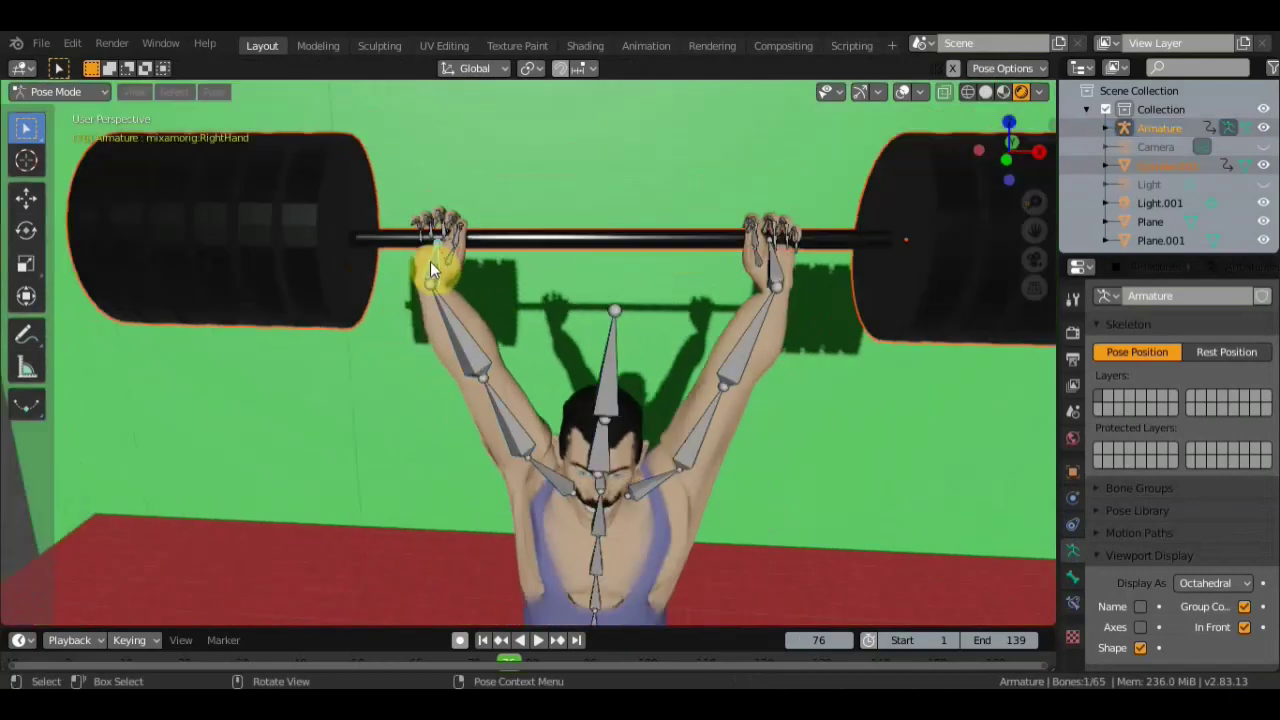
{"action": "left_click", "coordinate": [784, 266], "text": "shift"}
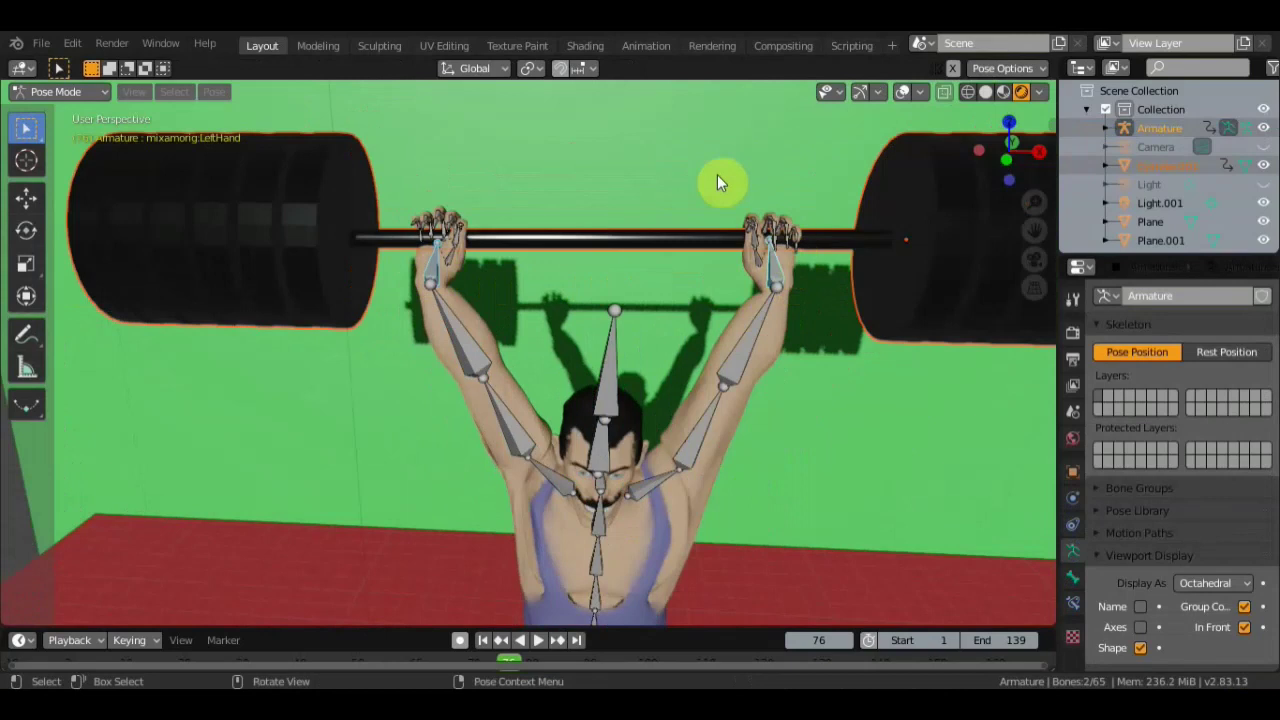
{"action": "key", "text": "ctrl+p"}
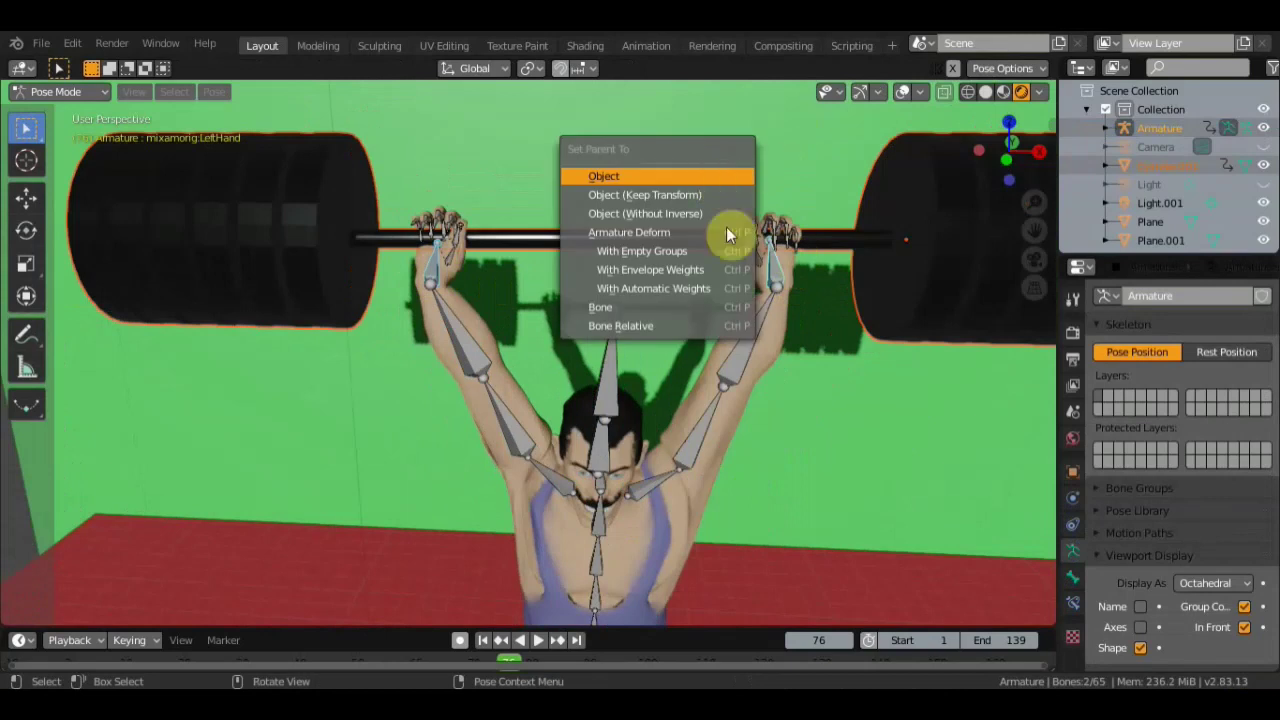
{"action": "left_click", "coordinate": [660, 306]}
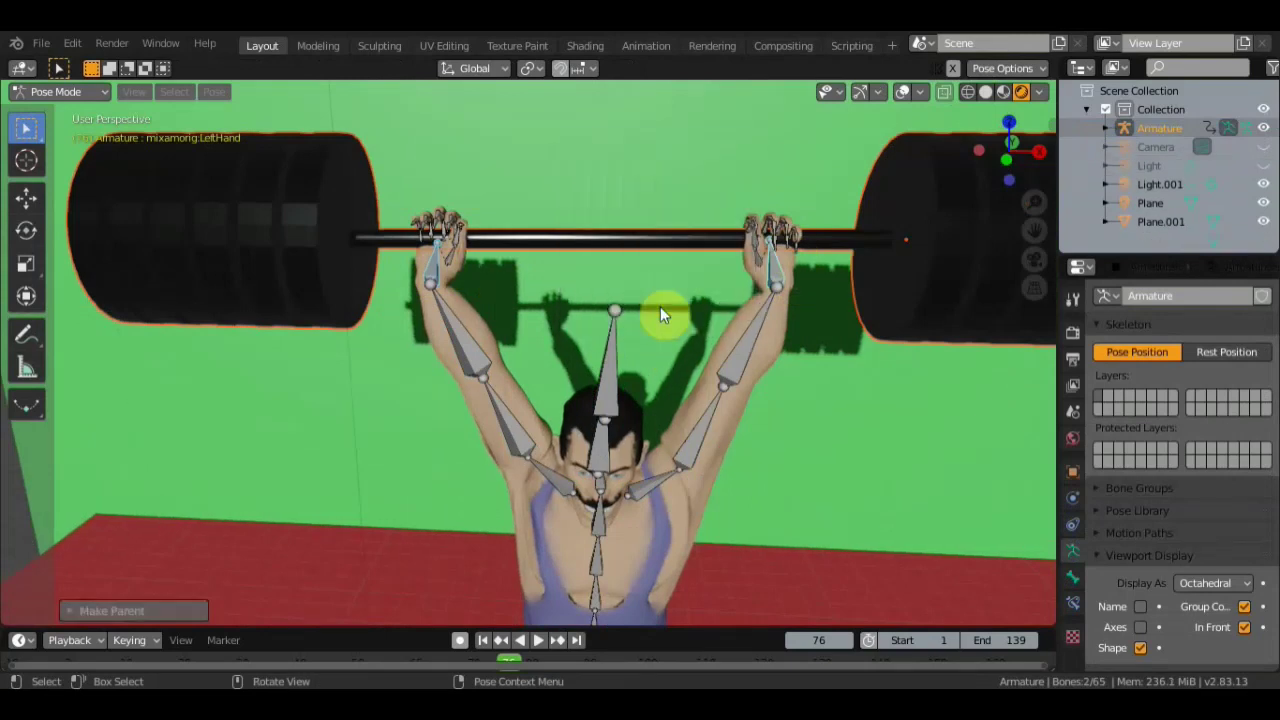
{"action": "scroll", "coordinate": [660, 306], "scroll_direction": "down", "scroll_amount": 3}
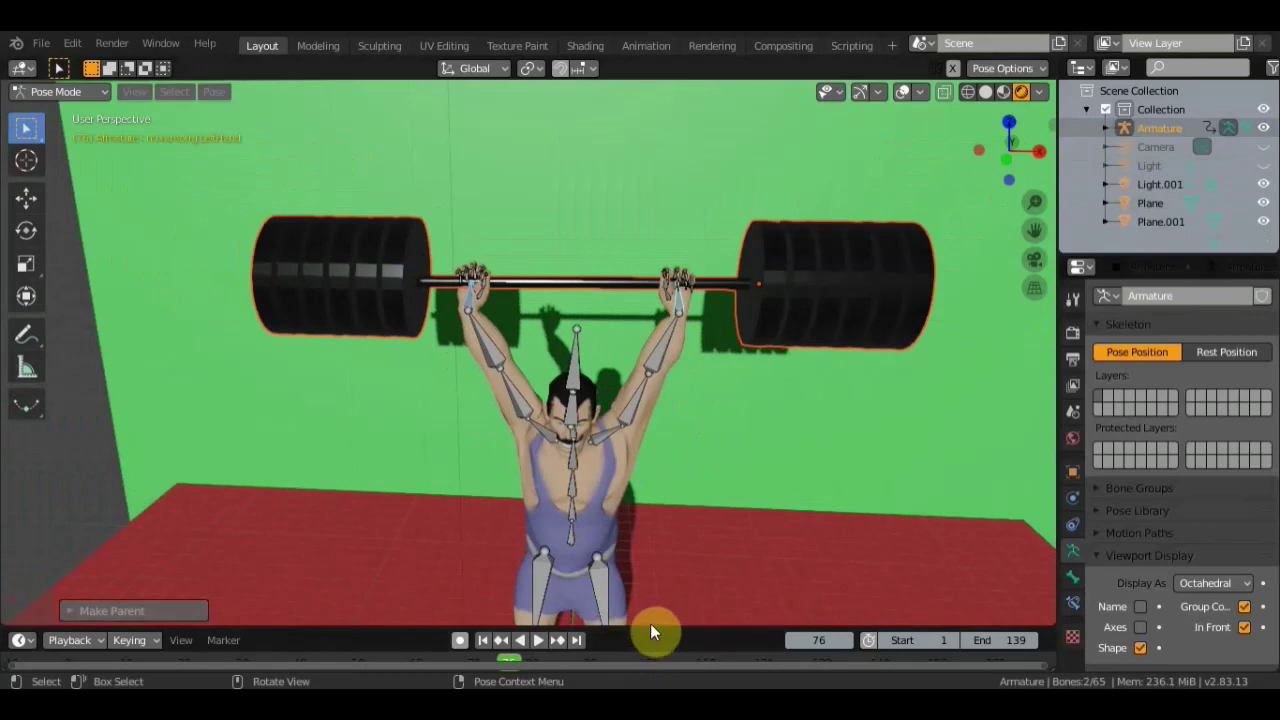
{"action": "left_click_drag", "start_coordinate": [651, 625], "coordinate": [652, 505]}
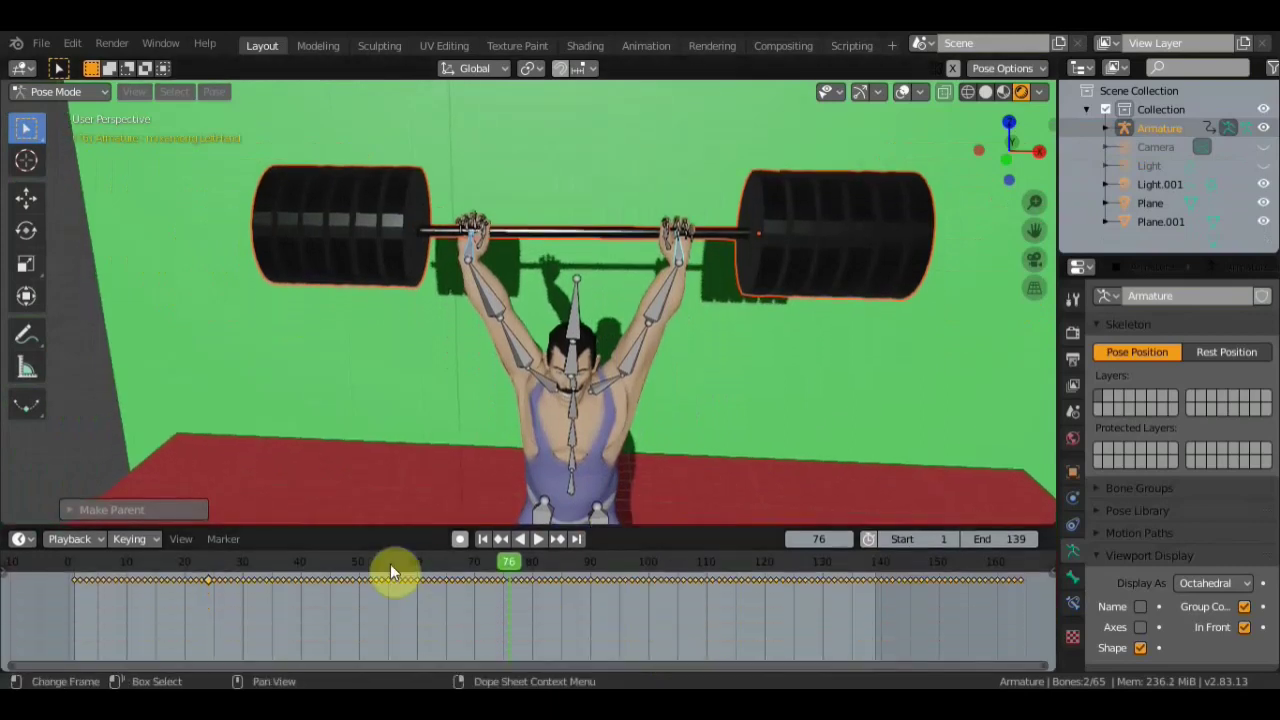
- Play the lift forward from frame 49 and in reverse, returning the playhead to frame 0
{"action": "key", "text": "space"}
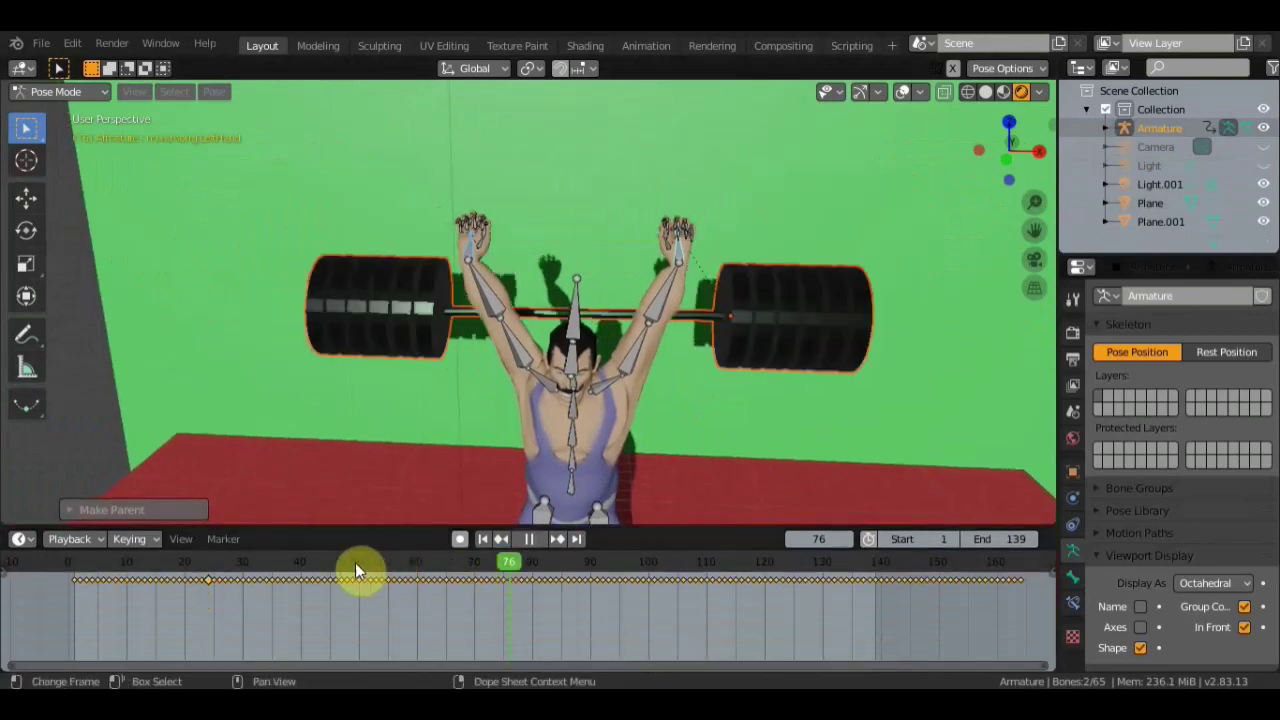
{"action": "left_click", "coordinate": [355, 562]}
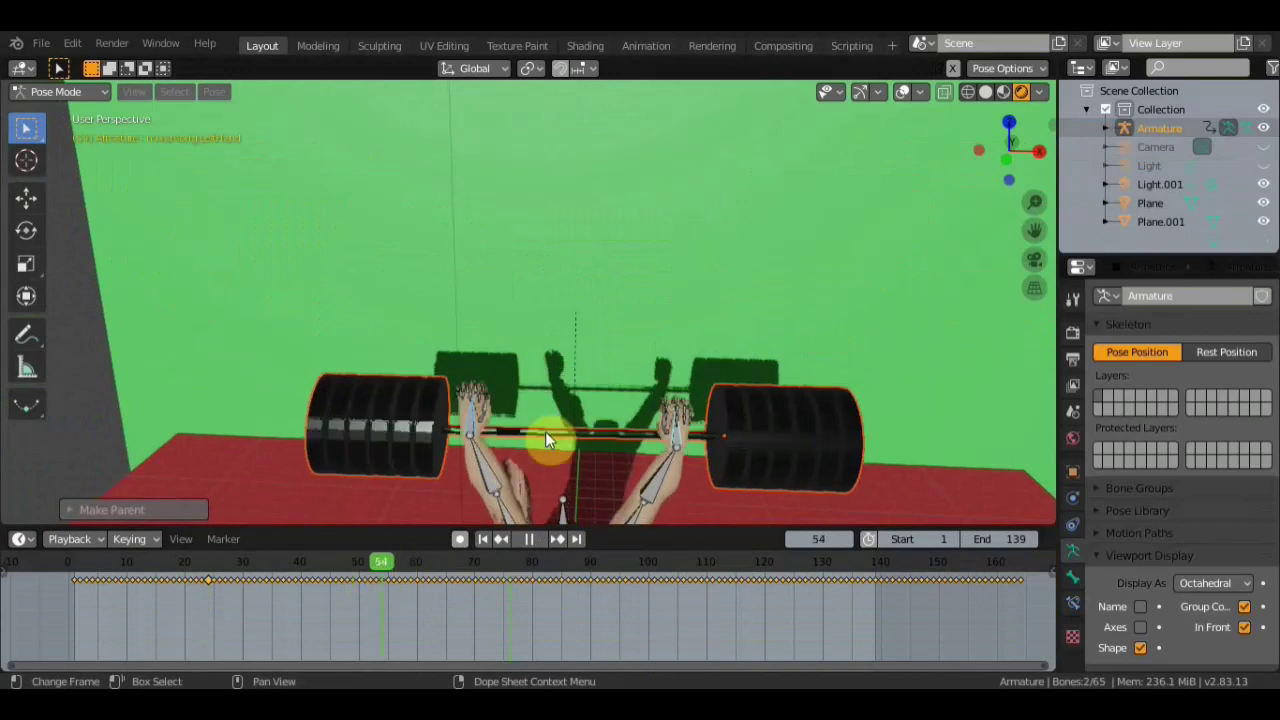
{"action": "key", "text": "space"}
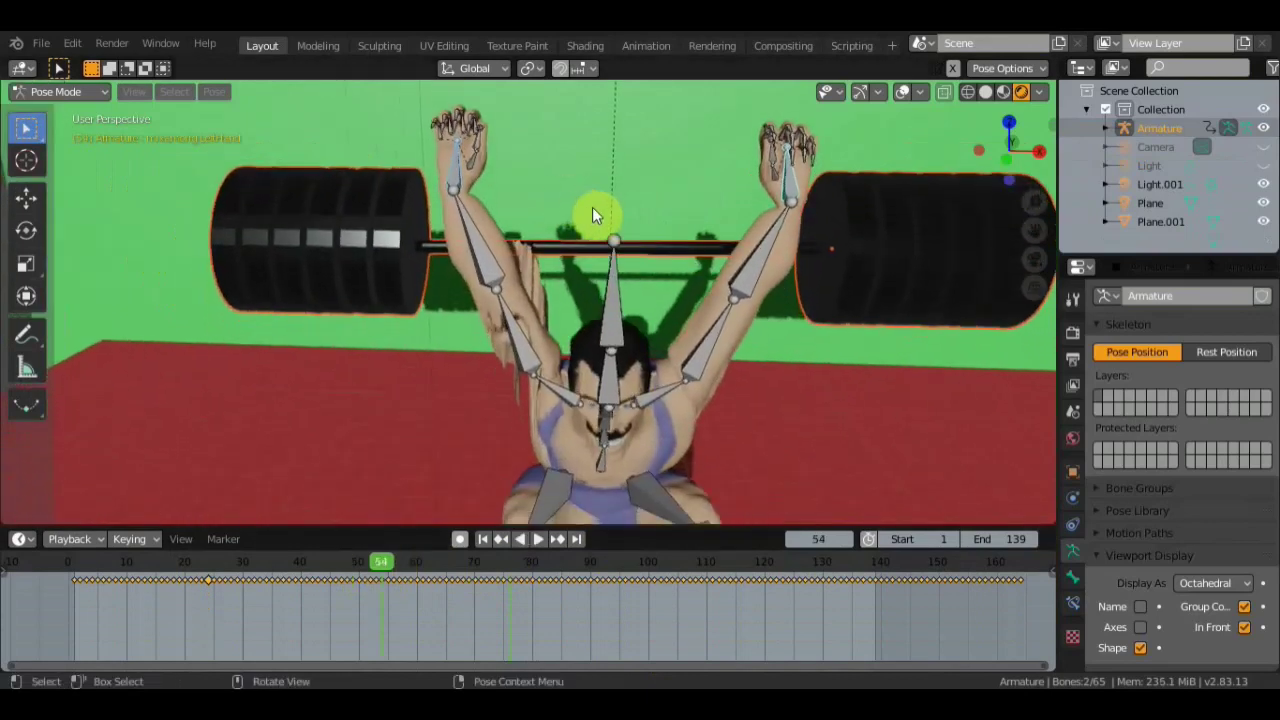
{"action": "scroll", "coordinate": [740, 290], "scroll_direction": "down", "scroll_amount": 4}
{"action": "middle_click_drag", "start_coordinate": [751, 277], "coordinate": [730, 300]}
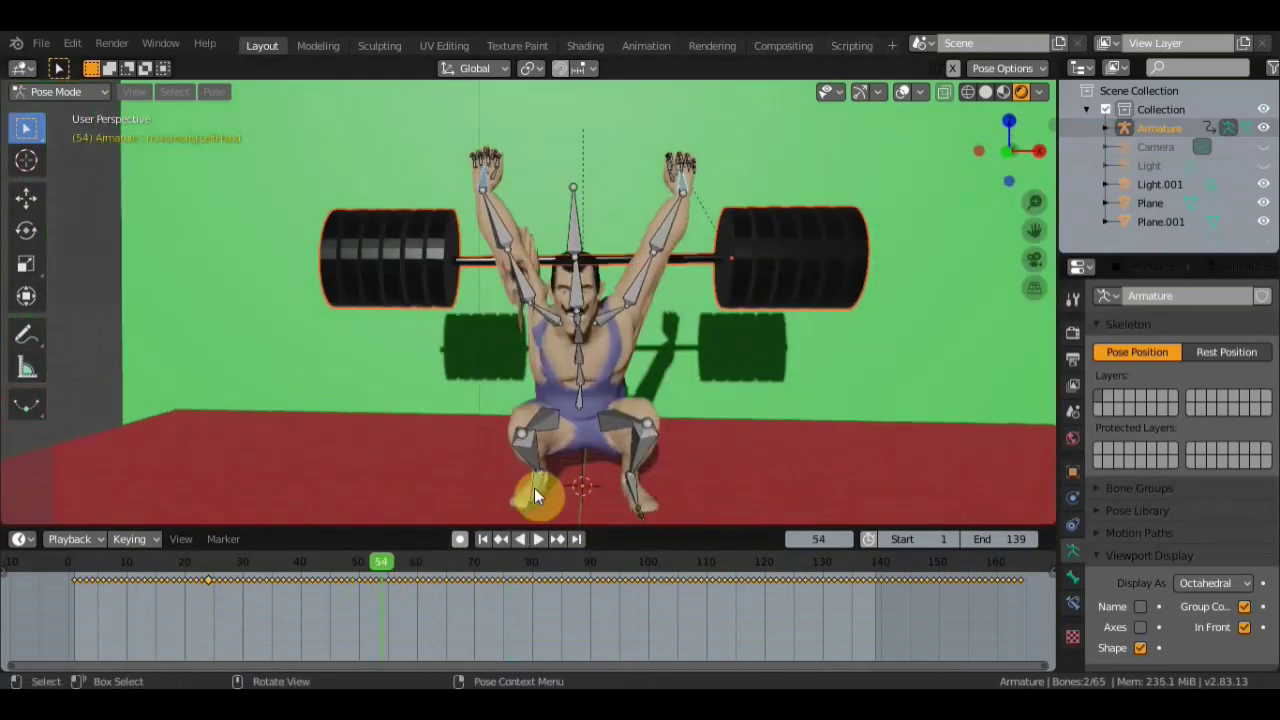
{"action": "key", "text": "shift+ctrl+space"}
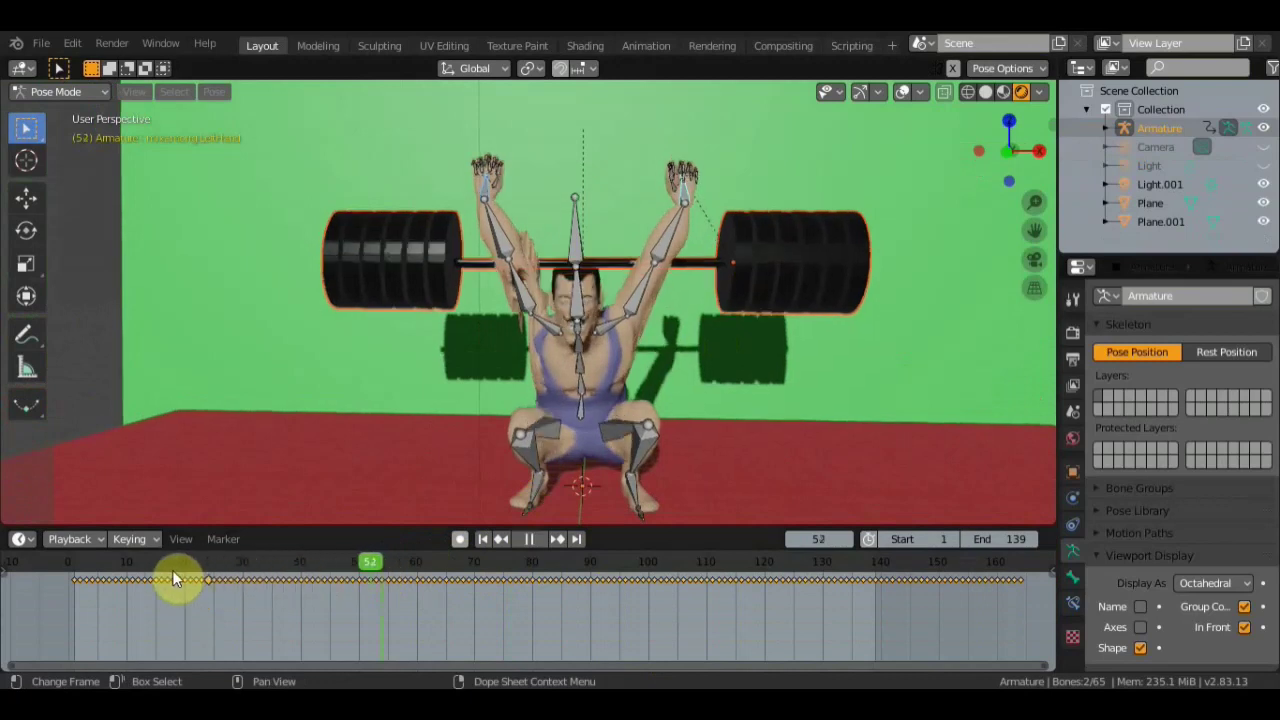
{"action": "left_click_drag", "start_coordinate": [86, 565], "coordinate": [72, 564]}
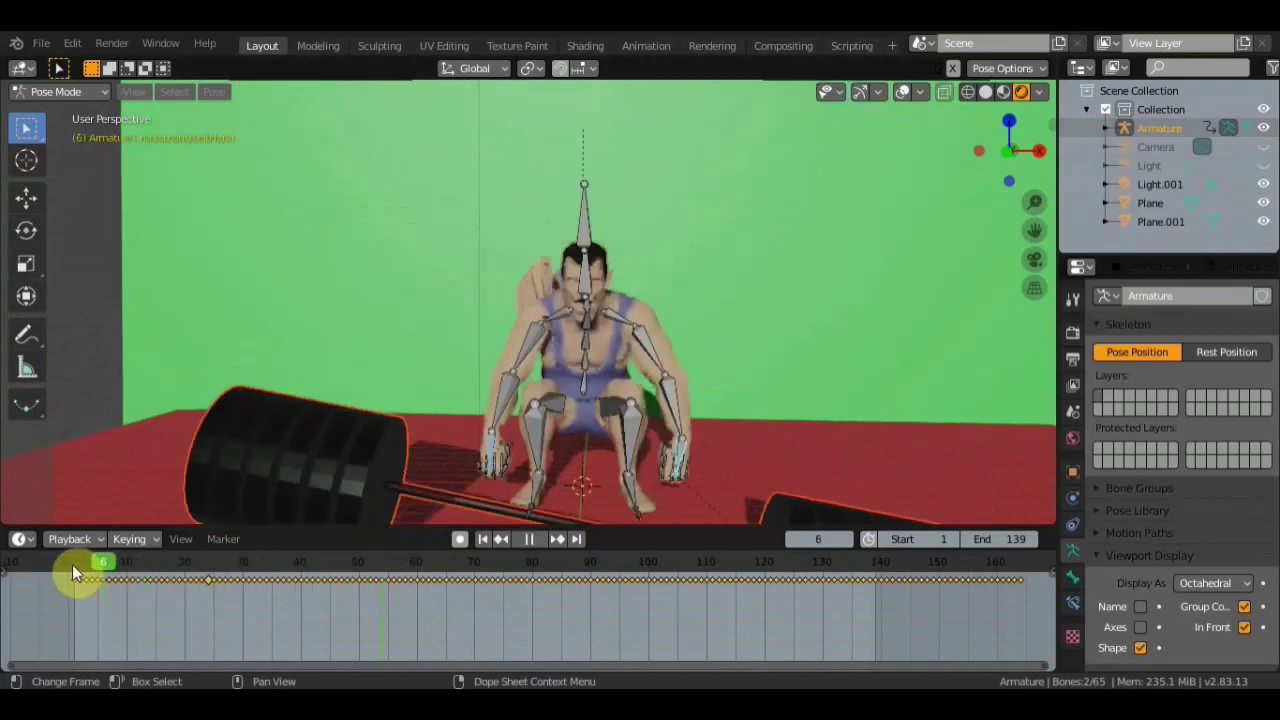
- Orbit around the crouched lifter to check the barbell from side and frontal views
{"action": "mouse_move", "coordinate": [373, 470]}
{"action": "middle_mouse_down"}
{"action": "mouse_move", "coordinate": [615, 410]}
{"action": "mouse_move", "coordinate": [434, 400]}
{"action": "mouse_move", "coordinate": [493, 353]}
{"action": "middle_mouse_up"}
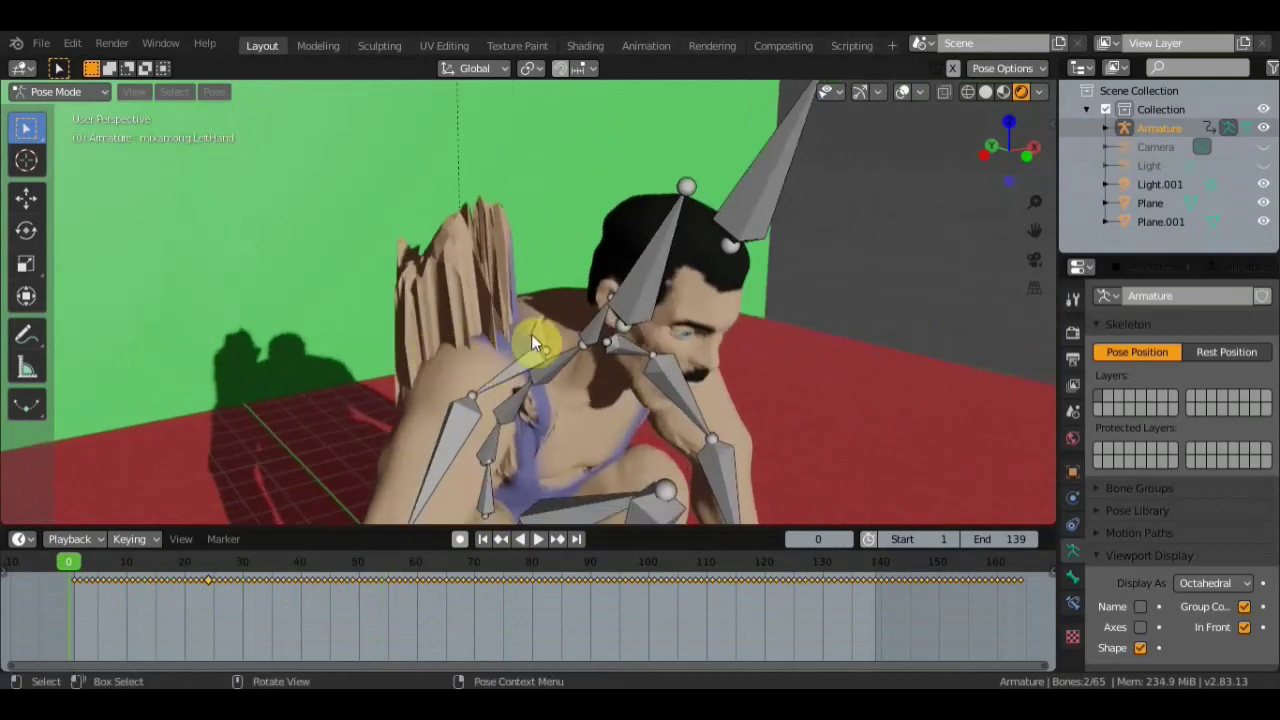
{"action": "mouse_move", "coordinate": [571, 319]}
{"action": "middle_mouse_down"}
{"action": "mouse_move", "coordinate": [529, 301]}
{"action": "mouse_move", "coordinate": [577, 308]}
{"action": "mouse_move", "coordinate": [594, 291]}
{"action": "mouse_move", "coordinate": [474, 281]}
{"action": "mouse_move", "coordinate": [326, 245]}
{"action": "mouse_move", "coordinate": [356, 257]}
{"action": "mouse_move", "coordinate": [326, 229]}
{"action": "middle_mouse_up"}
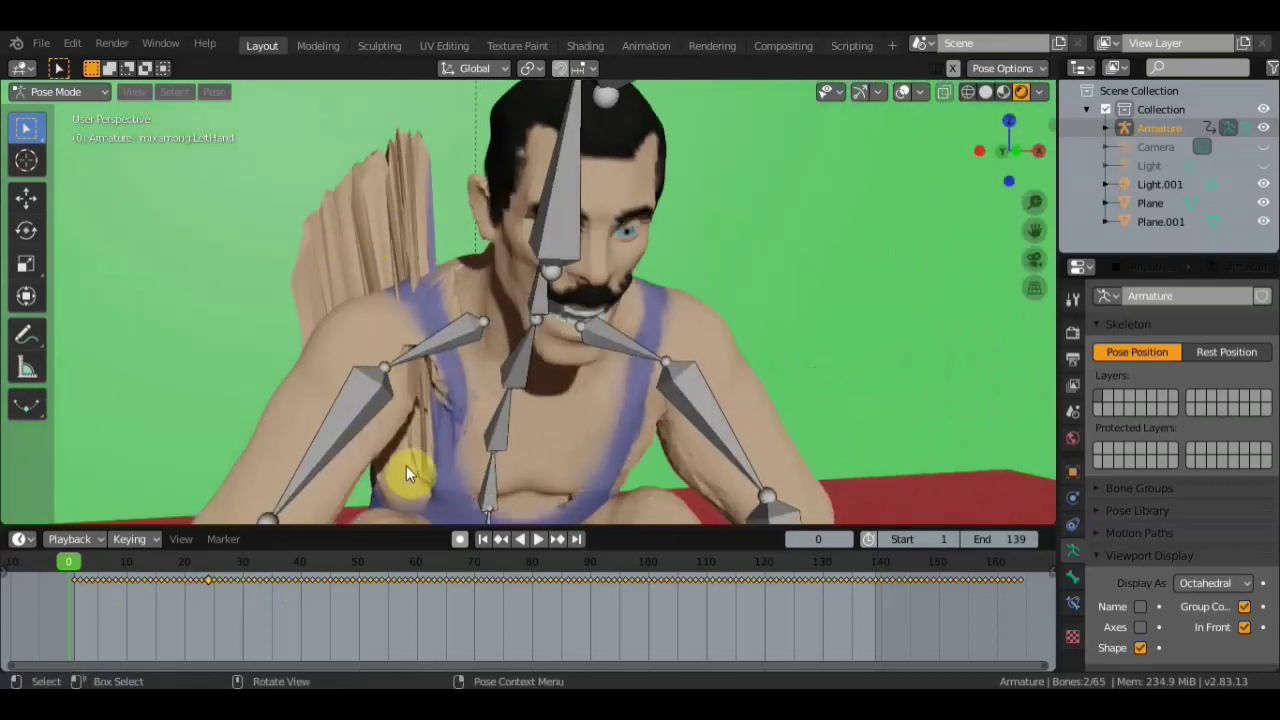
{"action": "mouse_move", "coordinate": [397, 229]}
{"action": "middle_mouse_down"}
{"action": "mouse_move", "coordinate": [477, 252]}
{"action": "mouse_move", "coordinate": [427, 255]}
{"action": "middle_mouse_up"}
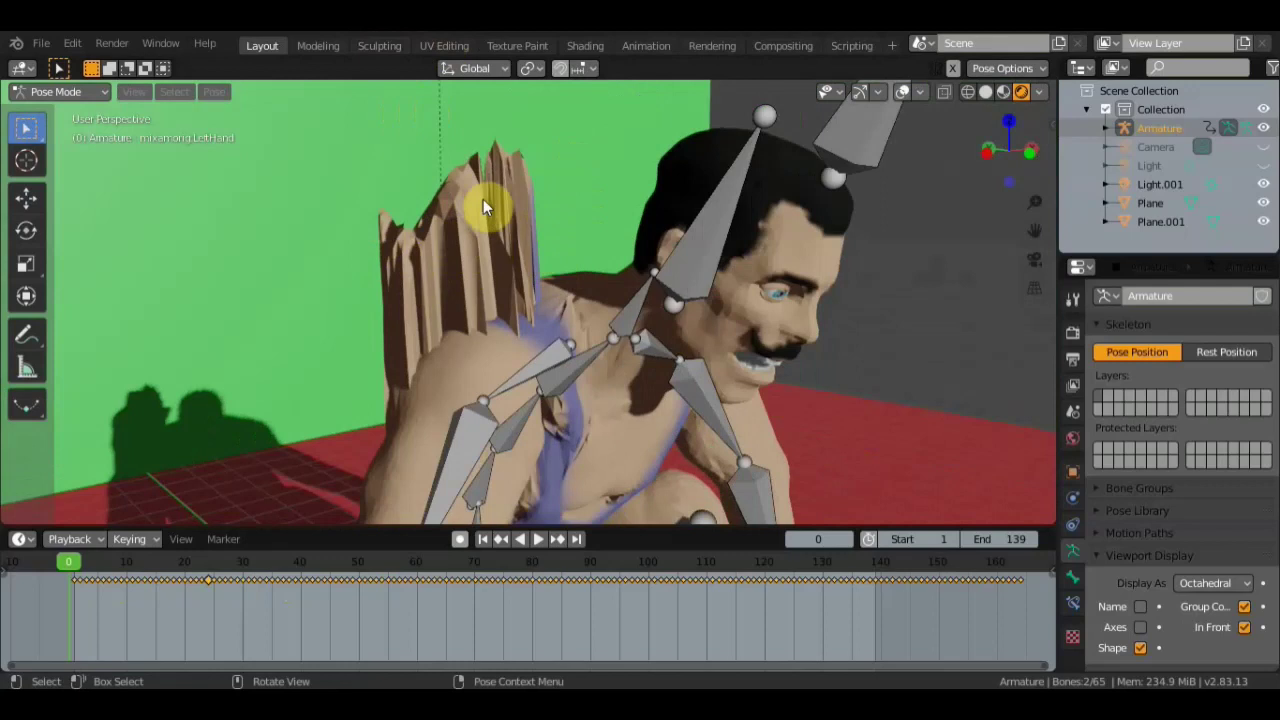
{"action": "scroll", "coordinate": [567, 264], "scroll_direction": "down", "scroll_amount": 4}
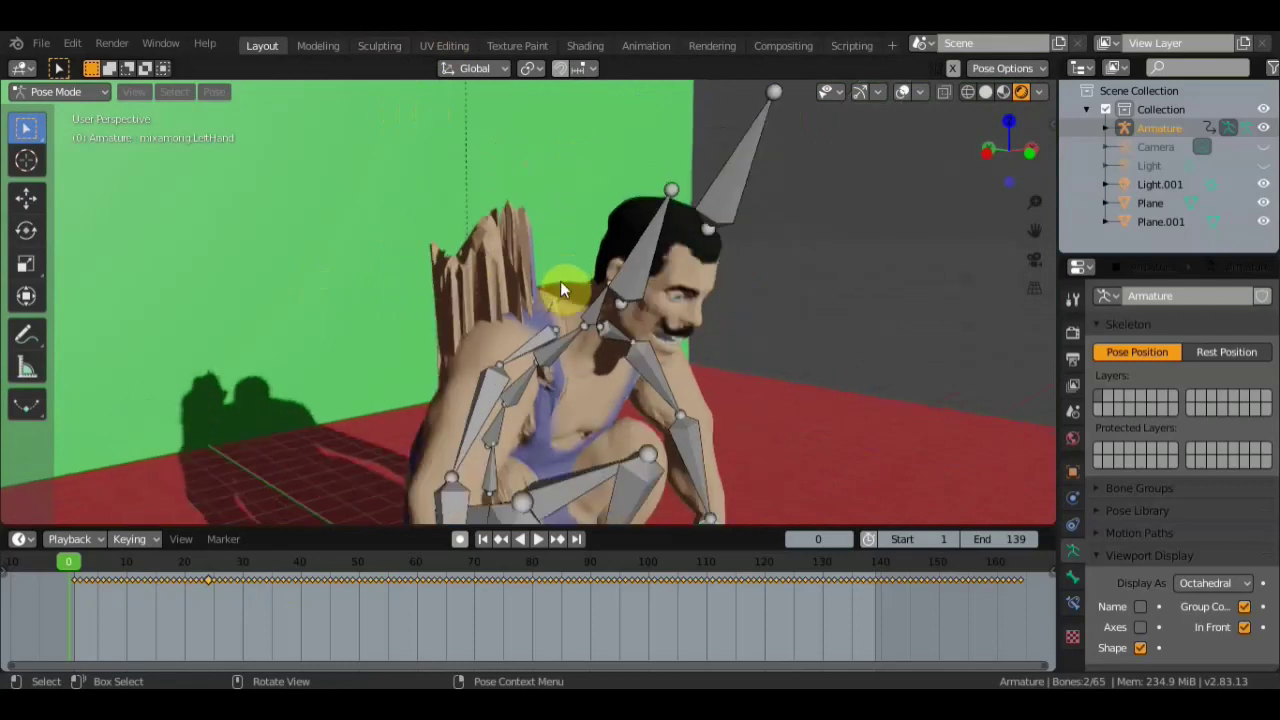
{"action": "scroll", "coordinate": [560, 281], "scroll_direction": "down", "scroll_amount": 4}
{"action": "mouse_move", "coordinate": [560, 281]}
{"action": "middle_mouse_down"}
{"action": "mouse_move", "coordinate": [514, 299]}
{"action": "mouse_move", "coordinate": [457, 290]}
{"action": "middle_mouse_up"}
{"action": "scroll", "coordinate": [457, 290], "scroll_direction": "up", "scroll_amount": 3}
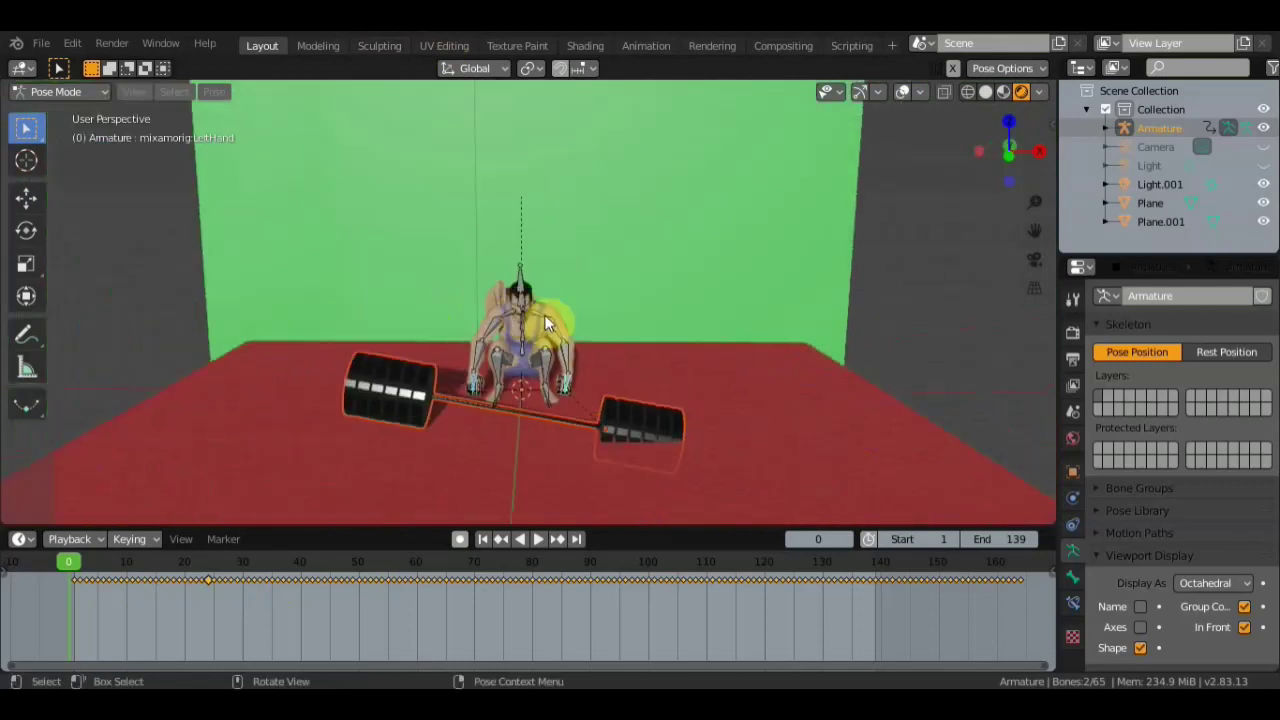
{"action": "scroll", "coordinate": [557, 329], "scroll_direction": "up", "scroll_amount": 2}
{"action": "mouse_move", "coordinate": [571, 329]}
{"action": "middle_mouse_down"}
{"action": "mouse_move", "coordinate": [617, 194]}
{"action": "mouse_move", "coordinate": [637, 255]}
{"action": "middle_mouse_up"}
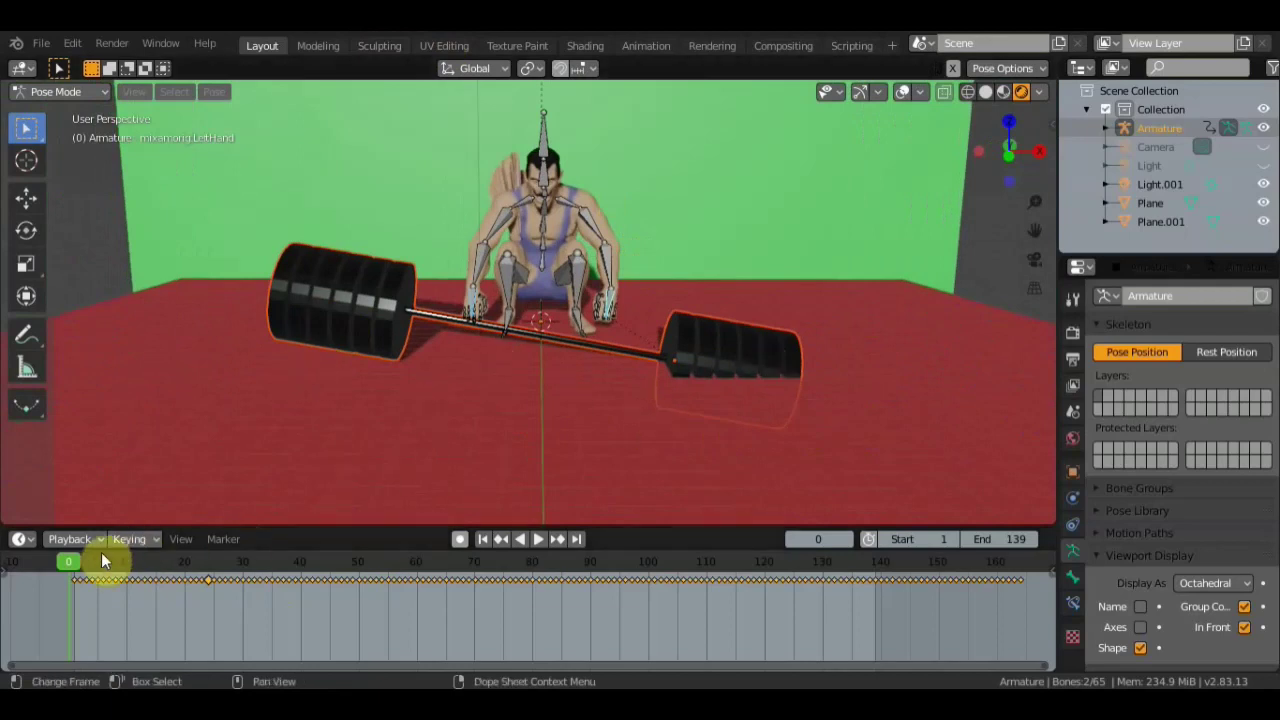
- Play from mid-lift to confirm the barbell rises overhead with the hands
{"action": "left_click", "coordinate": [375, 575]}
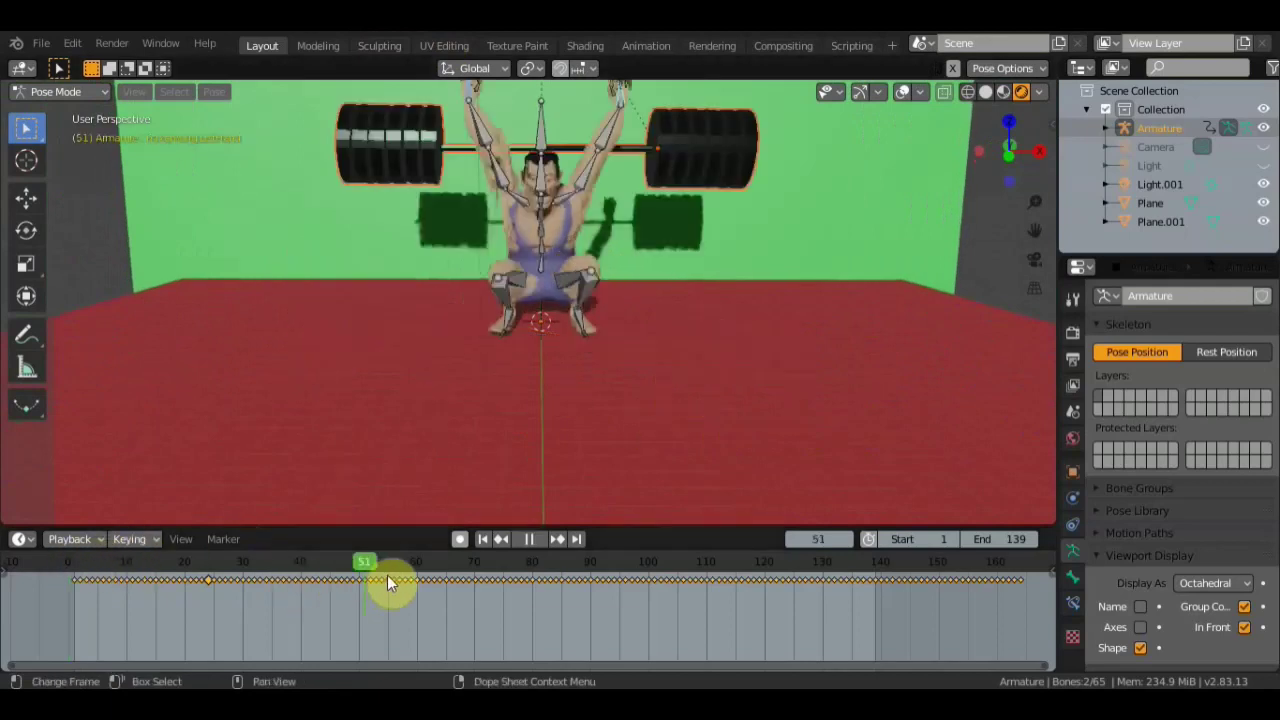
{"action": "key", "text": "space"}
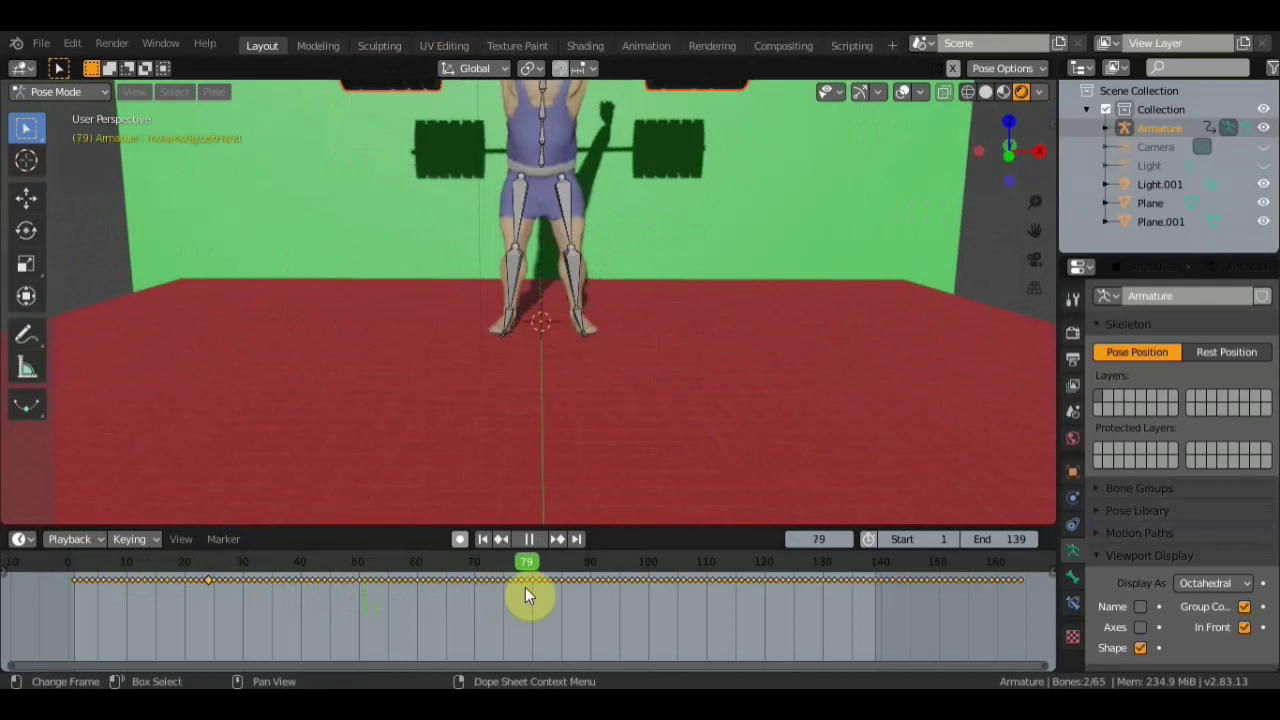
{"action": "key", "text": "space"}
{"action": "mouse_move", "coordinate": [636, 384]}
{"action": "middle_mouse_down"}
{"action": "mouse_move", "coordinate": [622, 479]}
{"action": "mouse_move", "coordinate": [628, 105]}
{"action": "middle_mouse_up"}
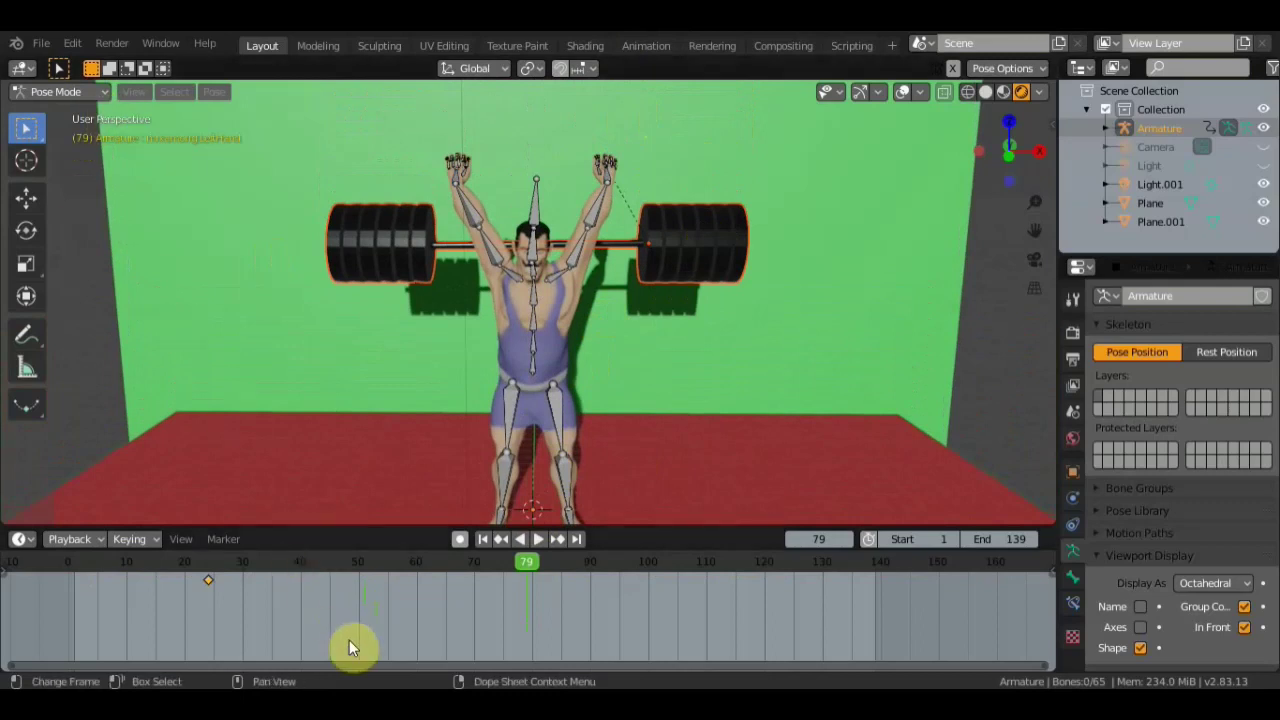
- Delete the stray keyframes near frame 20 from the timeline
{"action": "key", "text": "x"}
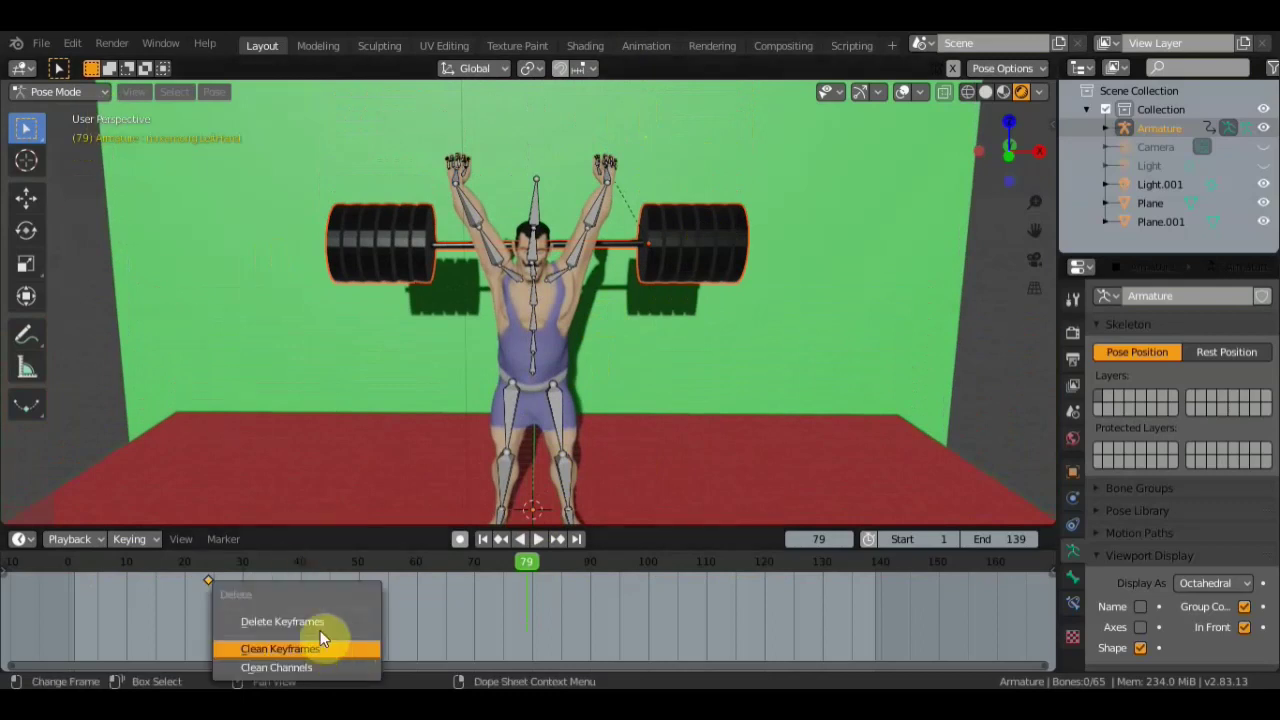
{"action": "left_click", "coordinate": [301, 616]}
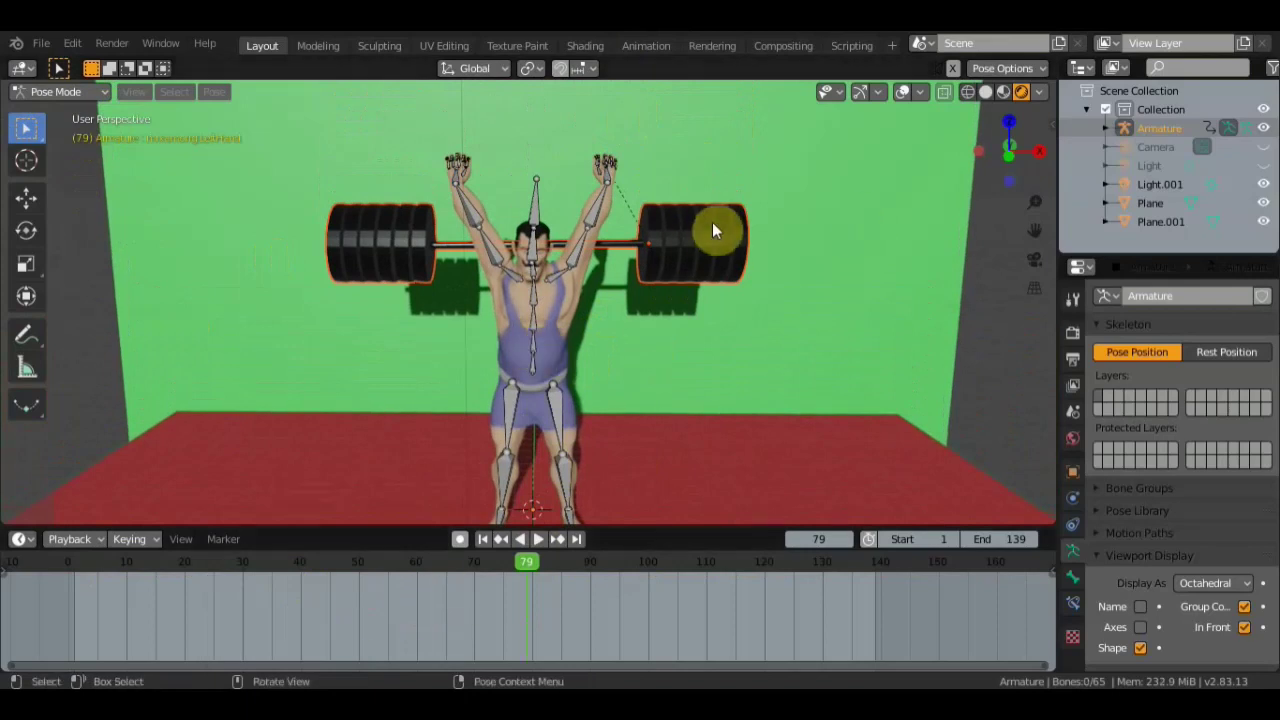
{"action": "scroll", "coordinate": [712, 222], "scroll_direction": "up", "scroll_amount": 2}
{"action": "middle_click_drag", "start_coordinate": [712, 242], "coordinate": [474, 259]}
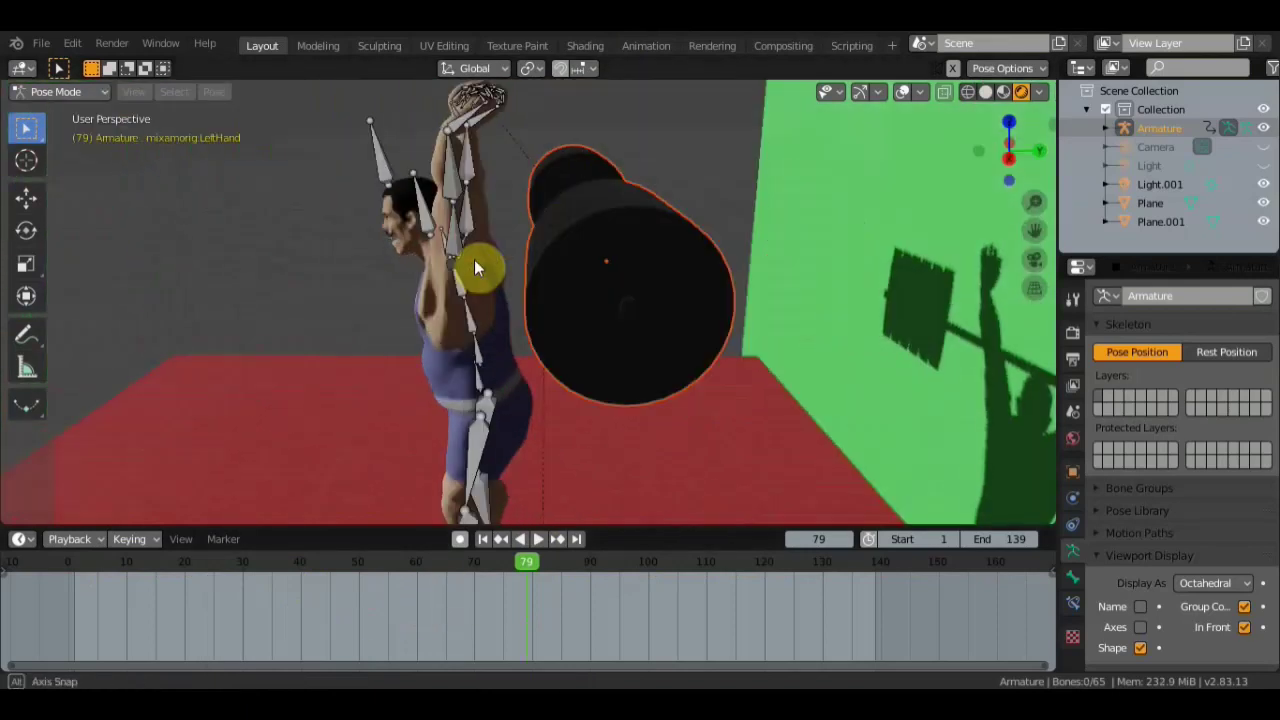
{"action": "middle_click_drag", "start_coordinate": [580, 229], "coordinate": [545, 228]}
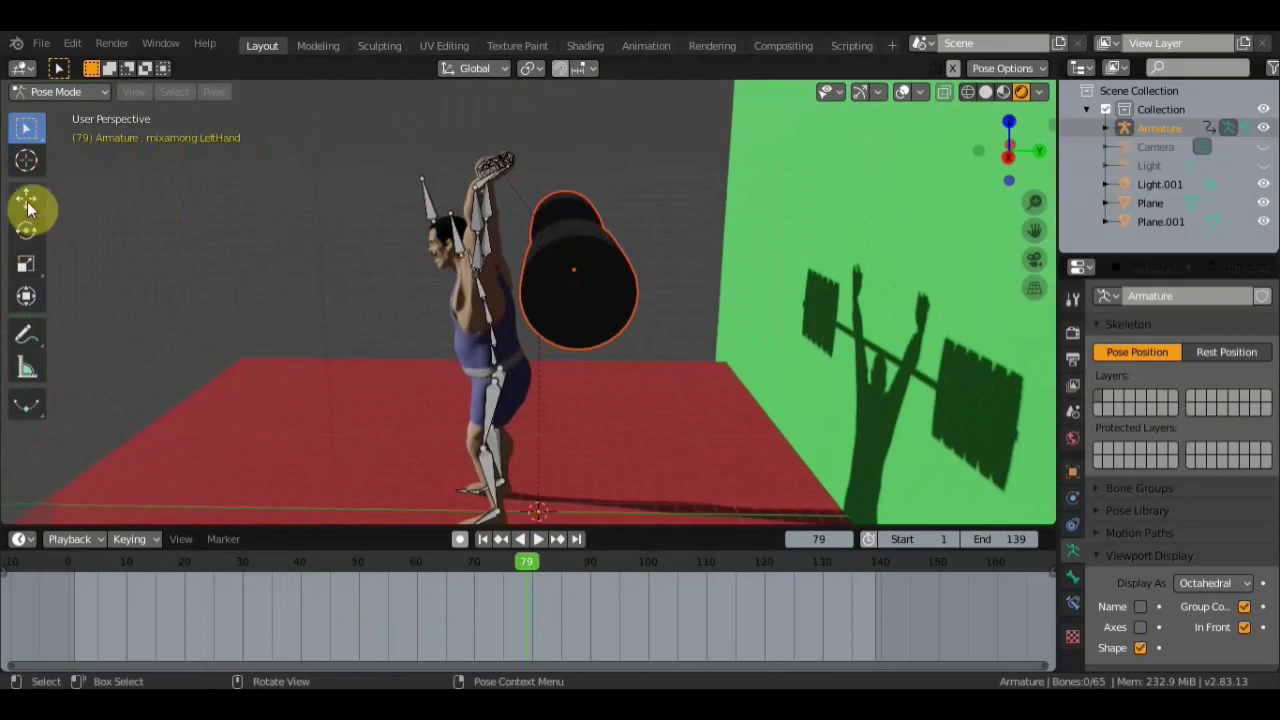
- Switch to Object Mode, select the barbell, and raise it along Z about 4.1 m
{"action": "left_click", "coordinate": [27, 200]}
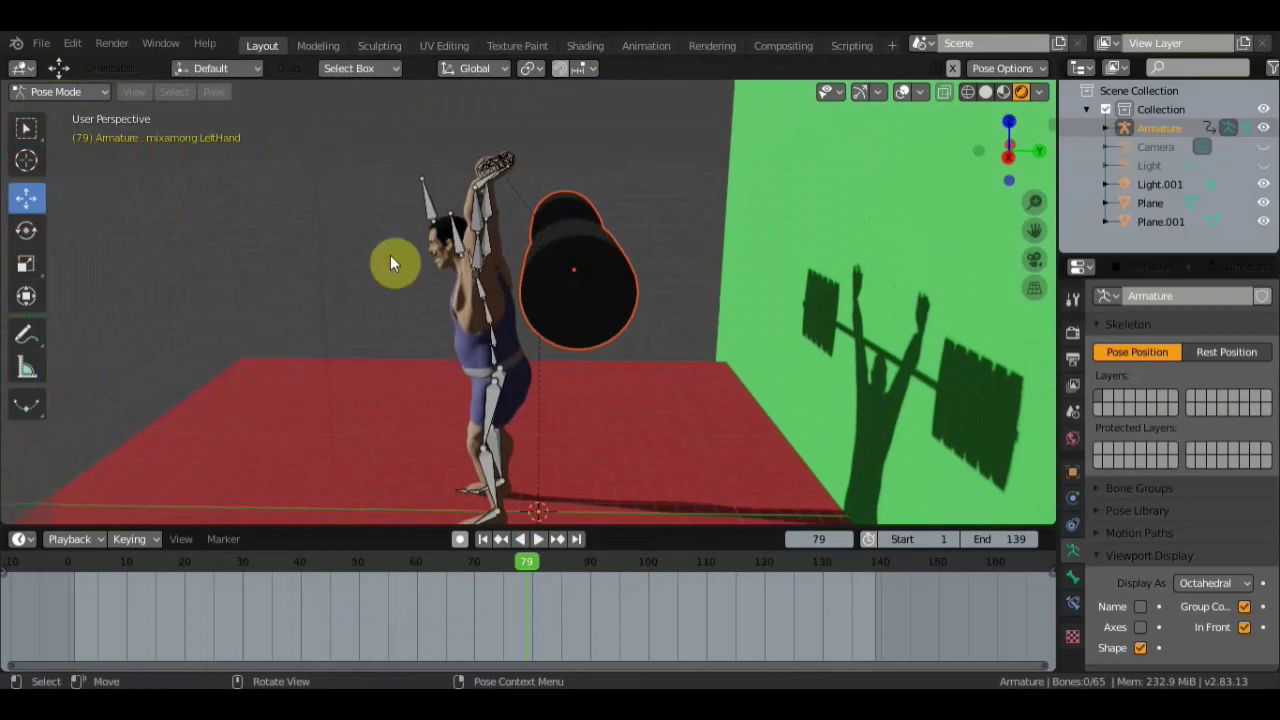
{"action": "left_click", "coordinate": [82, 91]}
{"action": "left_click", "coordinate": [85, 112]}
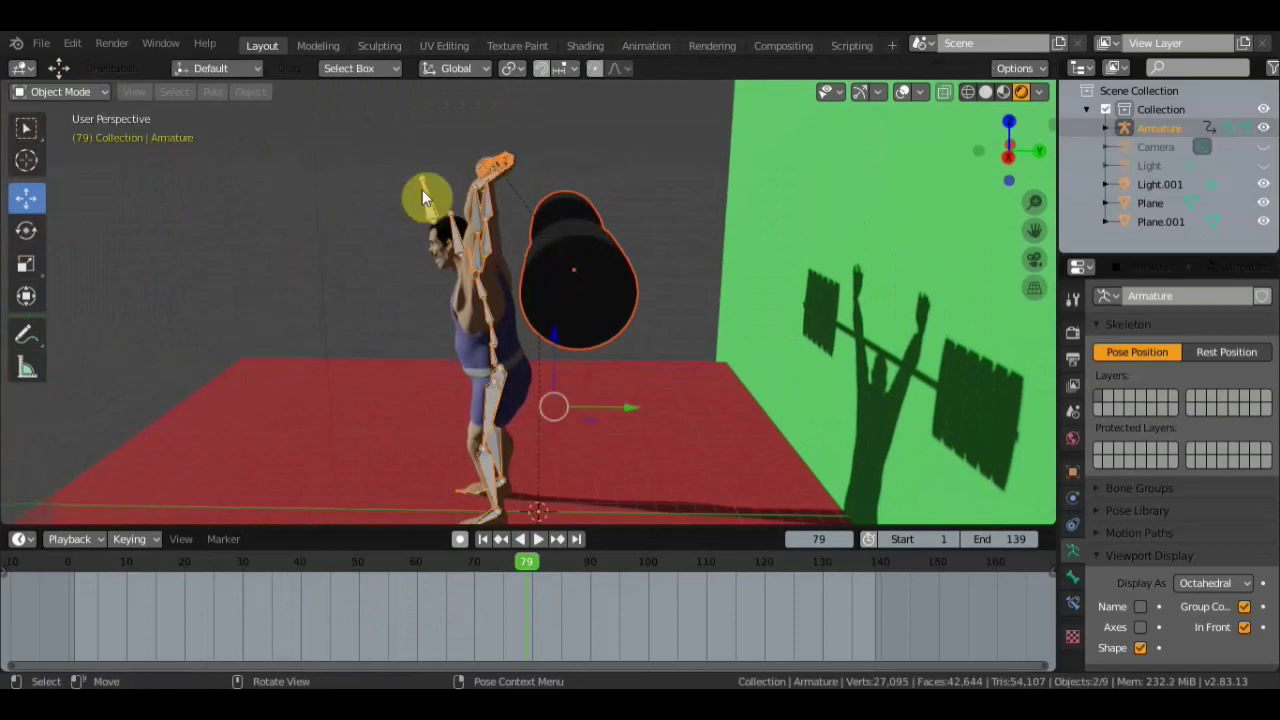
{"action": "left_click", "coordinate": [575, 270]}
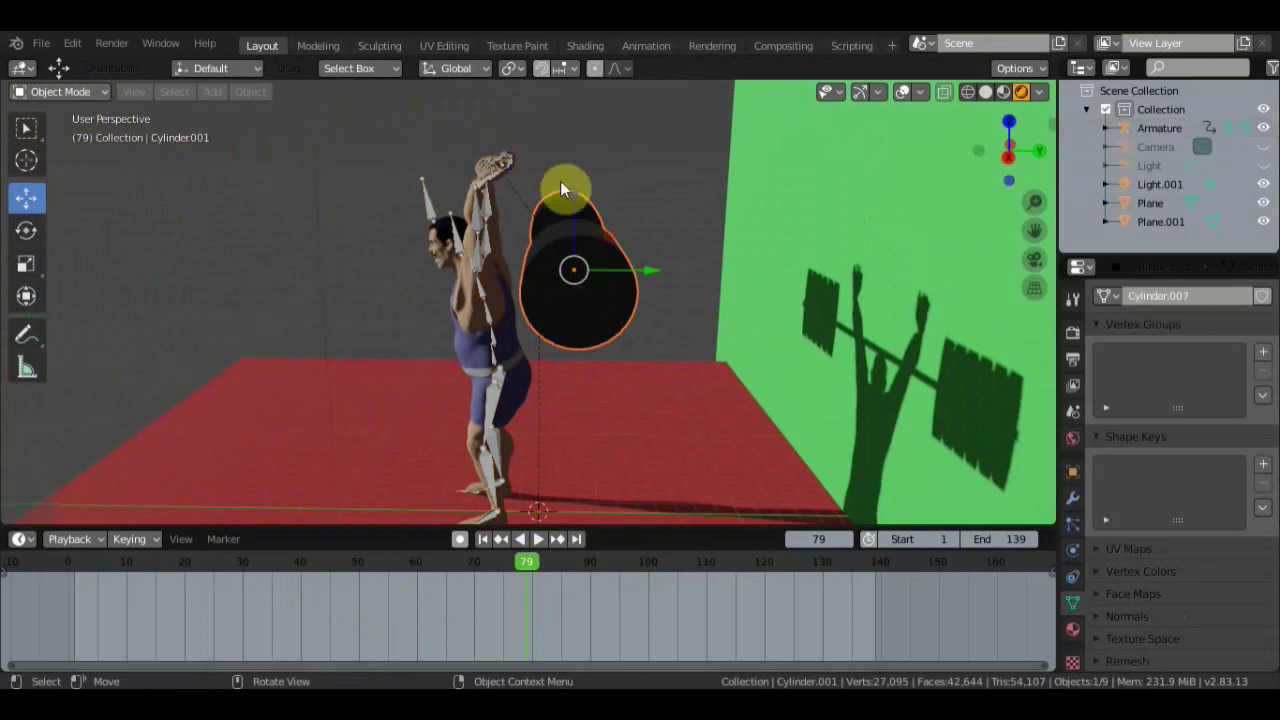
{"action": "left_click_drag", "start_coordinate": [579, 200], "coordinate": [571, 75]}
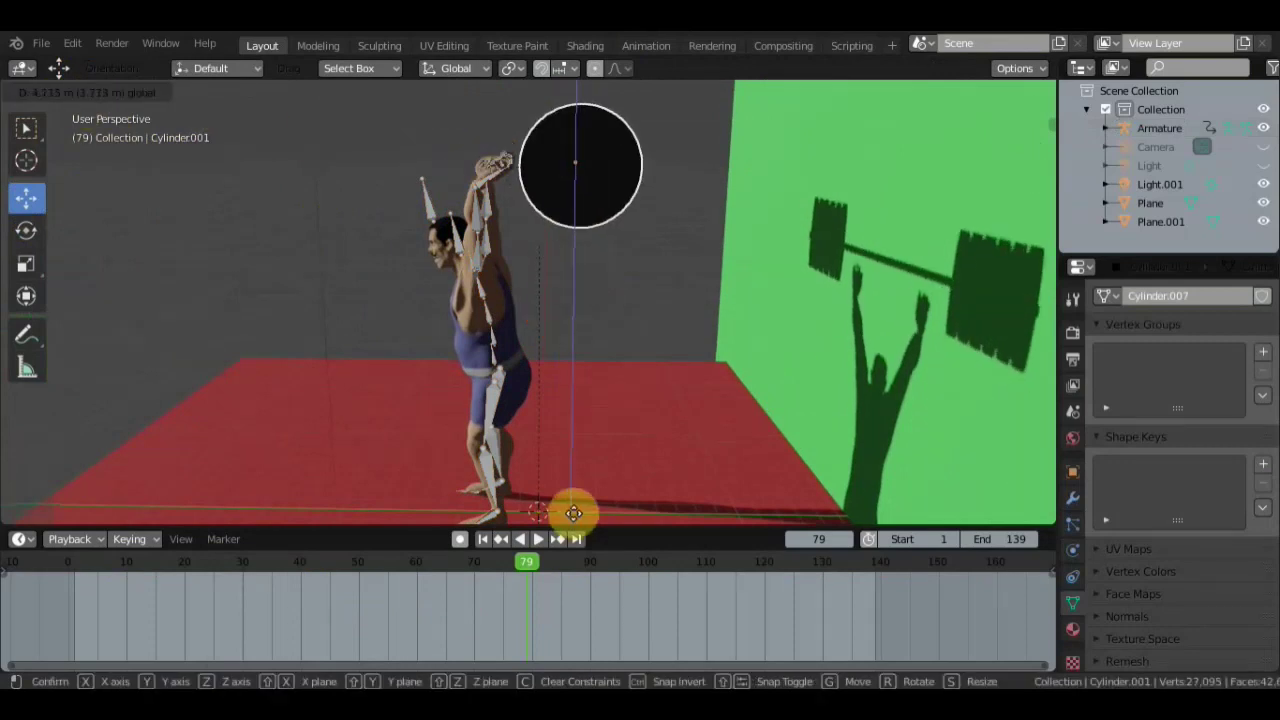
- Slide the barbell along Y until the bar sits in both raised hands, checking from top and front
{"action": "left_click_drag", "start_coordinate": [654, 166], "coordinate": [570, 180]}
{"action": "mouse_move", "coordinate": [570, 180]}
{"action": "middle_mouse_down"}
{"action": "mouse_move", "coordinate": [678, 414]}
{"action": "mouse_move", "coordinate": [693, 385]}
{"action": "mouse_move", "coordinate": [676, 391]}
{"action": "middle_mouse_up"}
{"action": "left_click_drag", "start_coordinate": [691, 426], "coordinate": [686, 434]}
{"action": "mouse_move", "coordinate": [686, 434]}
{"action": "middle_mouse_down"}
{"action": "mouse_move", "coordinate": [810, 317]}
{"action": "mouse_move", "coordinate": [814, 289]}
{"action": "middle_mouse_up"}
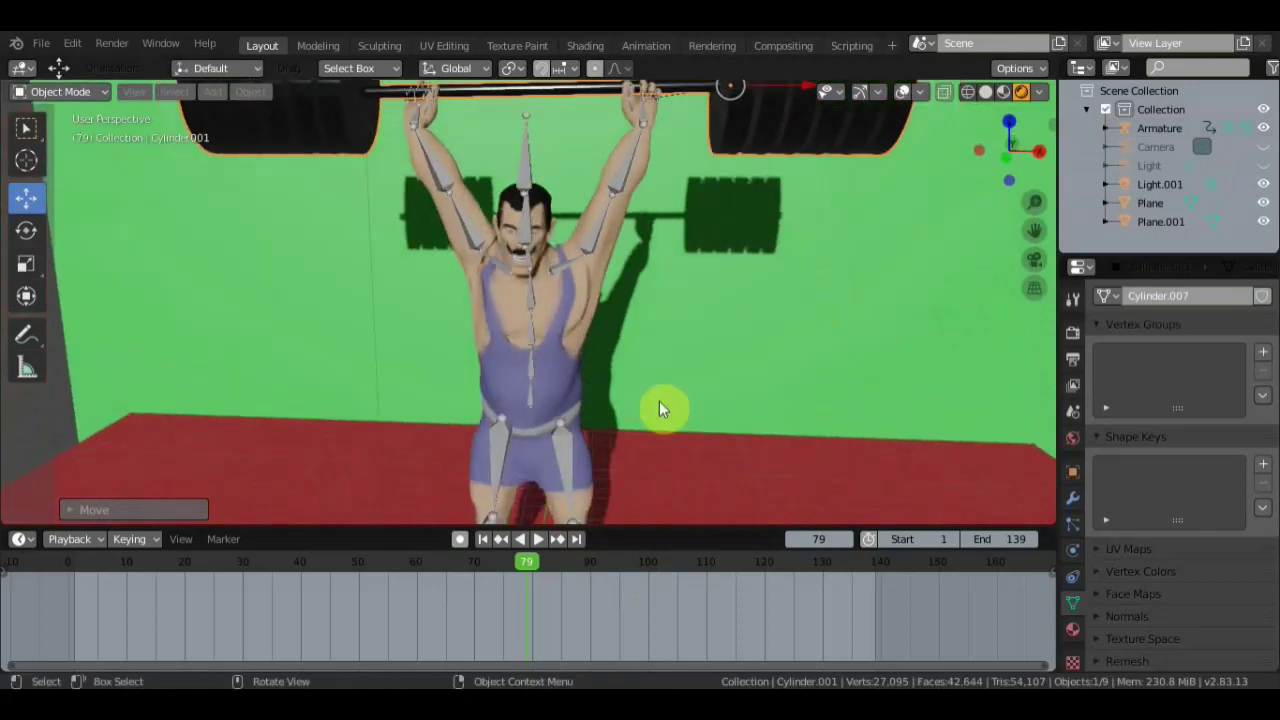
{"action": "mouse_move", "coordinate": [570, 295]}
{"action": "middle_mouse_down"}
{"action": "mouse_move", "coordinate": [611, 277]}
{"action": "mouse_move", "coordinate": [646, 449]}
{"action": "mouse_move", "coordinate": [573, 375]}
{"action": "middle_mouse_up"}
- Enter Pose Mode on the armature, select both hand bones, and parent the barbell with Ctrl+P > Bone
{"action": "left_click", "coordinate": [567, 353]}
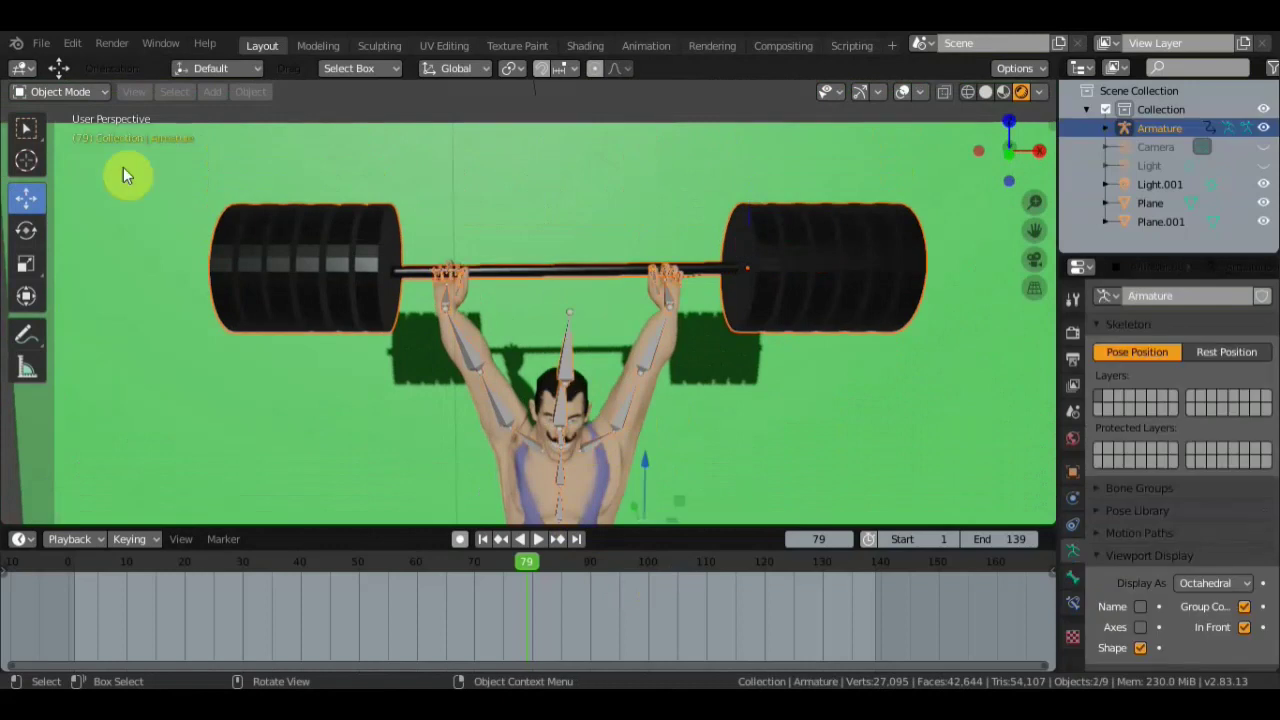
{"action": "left_click", "coordinate": [37, 95]}
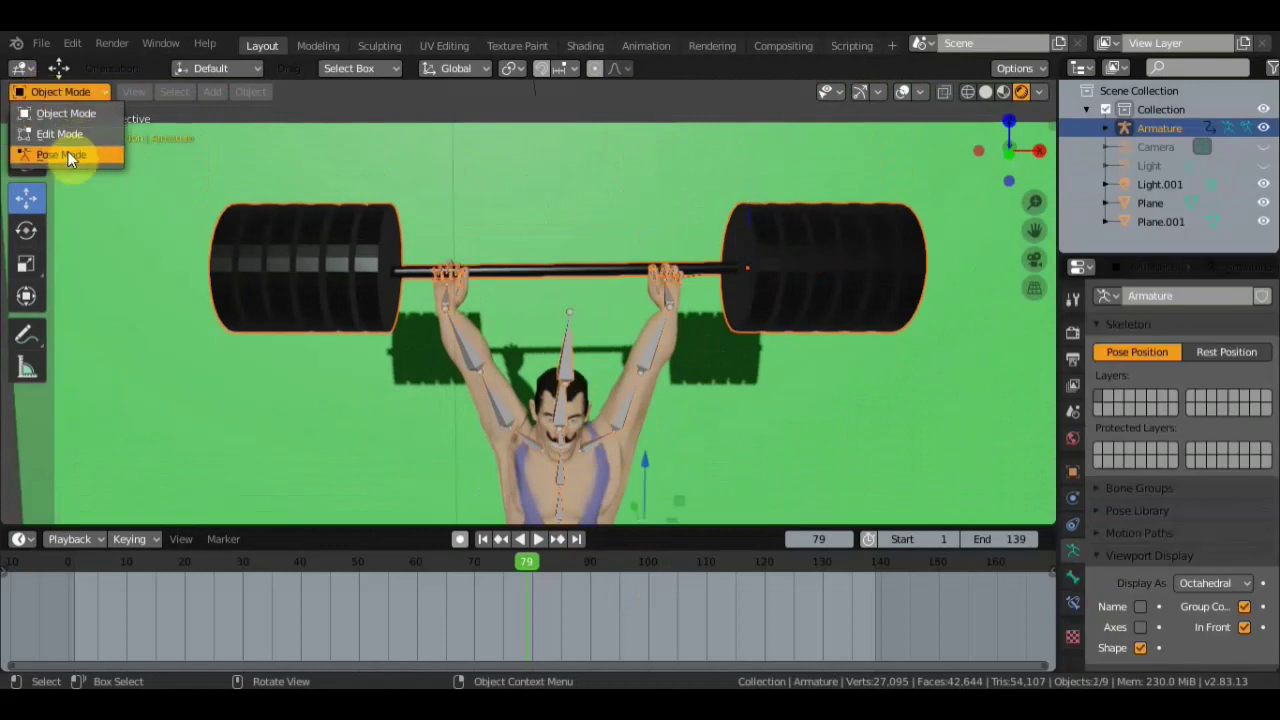
{"action": "left_click", "coordinate": [67, 154]}
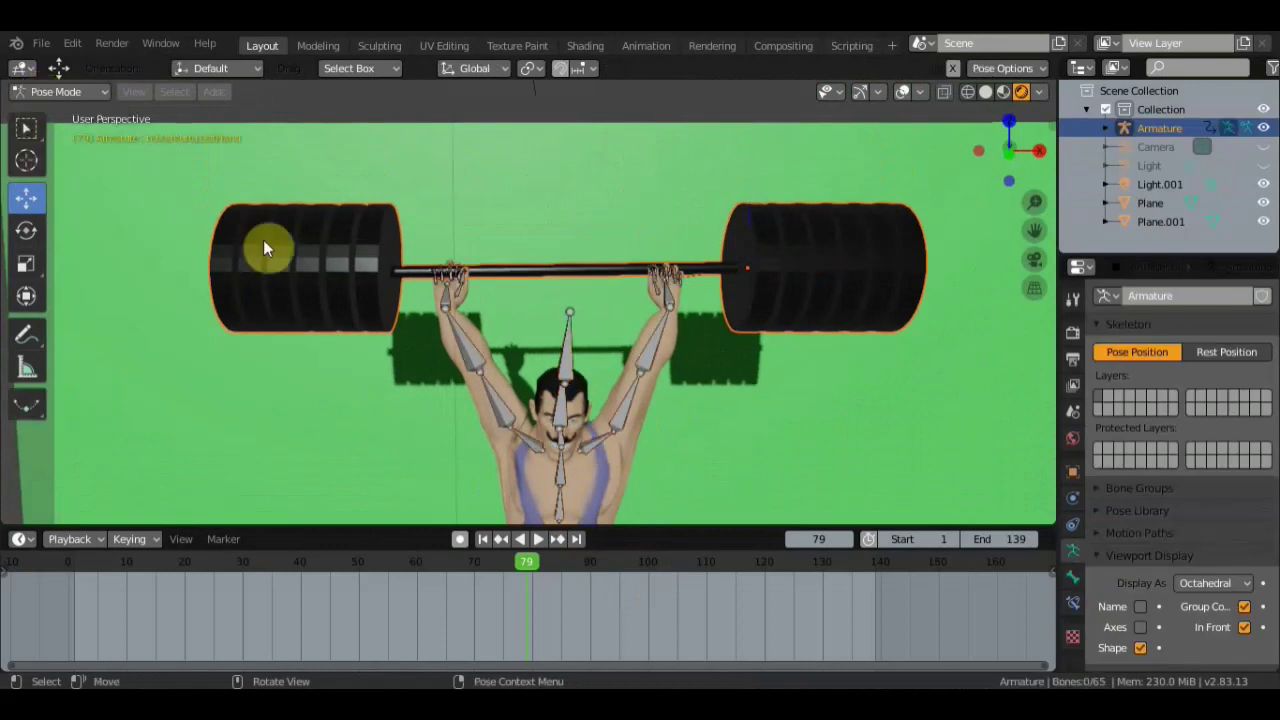
{"action": "left_click", "coordinate": [457, 305]}
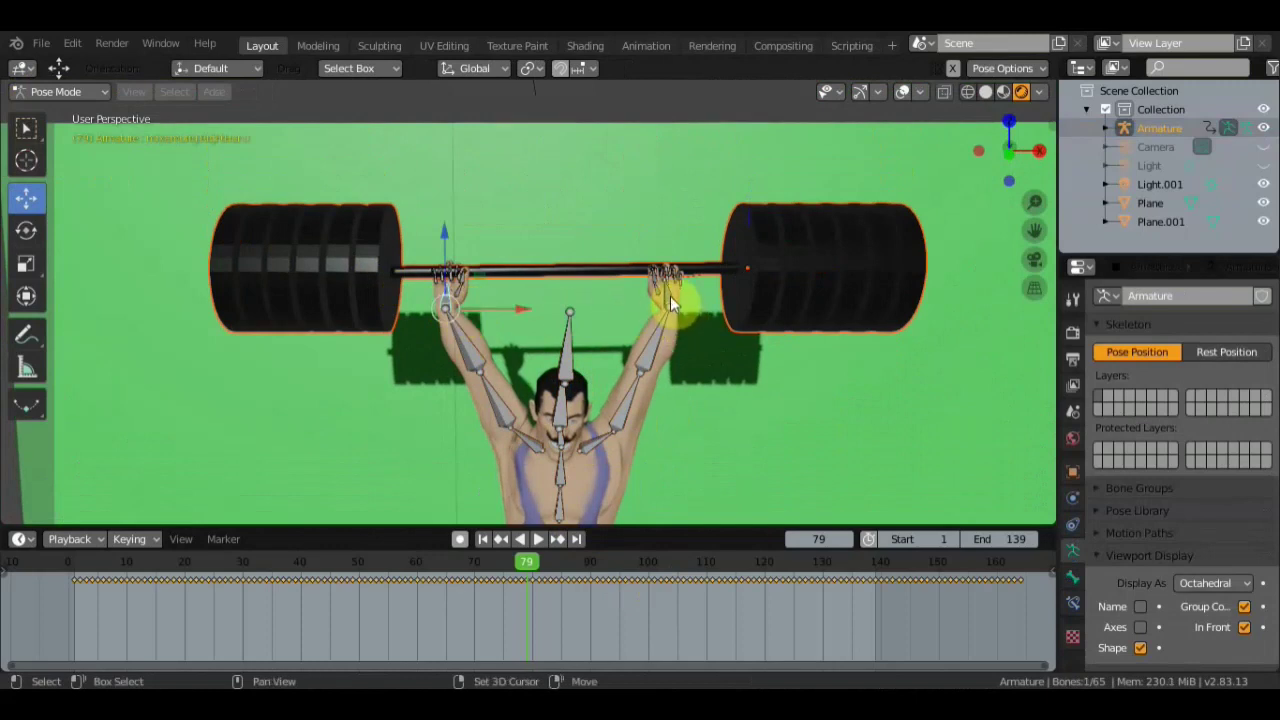
{"action": "left_click", "coordinate": [692, 243], "text": "shift"}
{"action": "key", "text": "ctrl+p"}
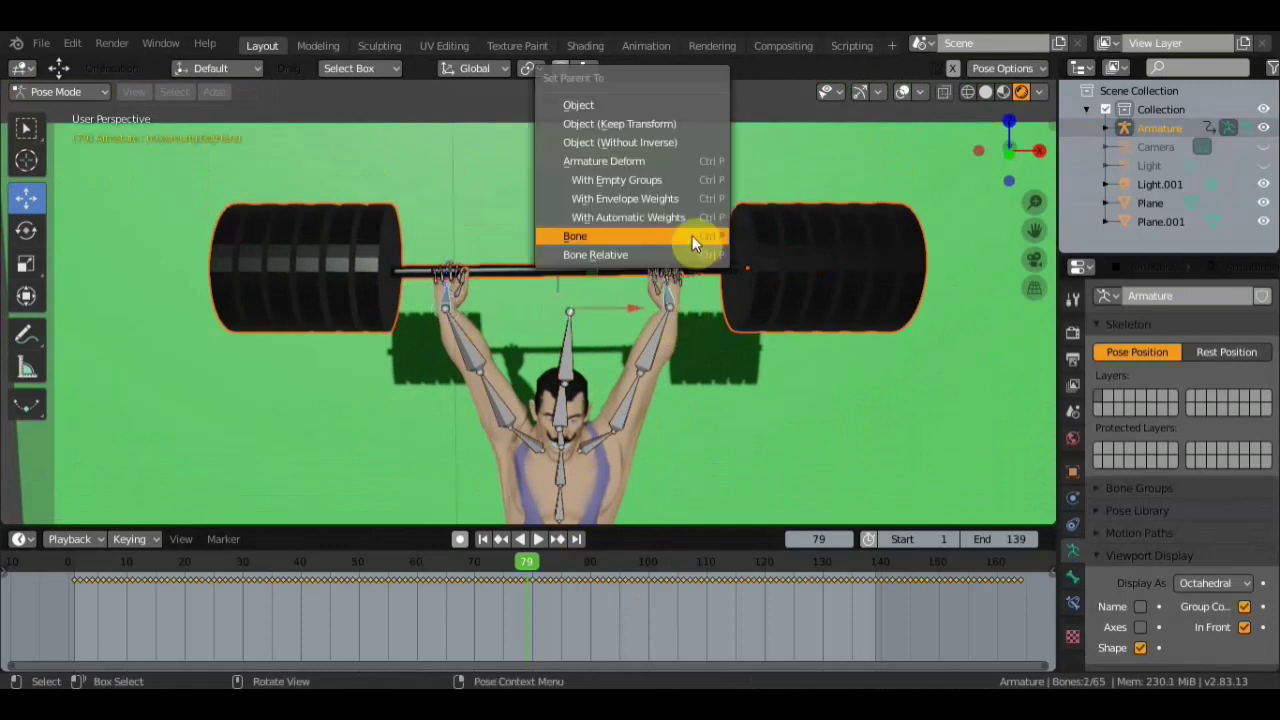
{"action": "left_click", "coordinate": [692, 243]}
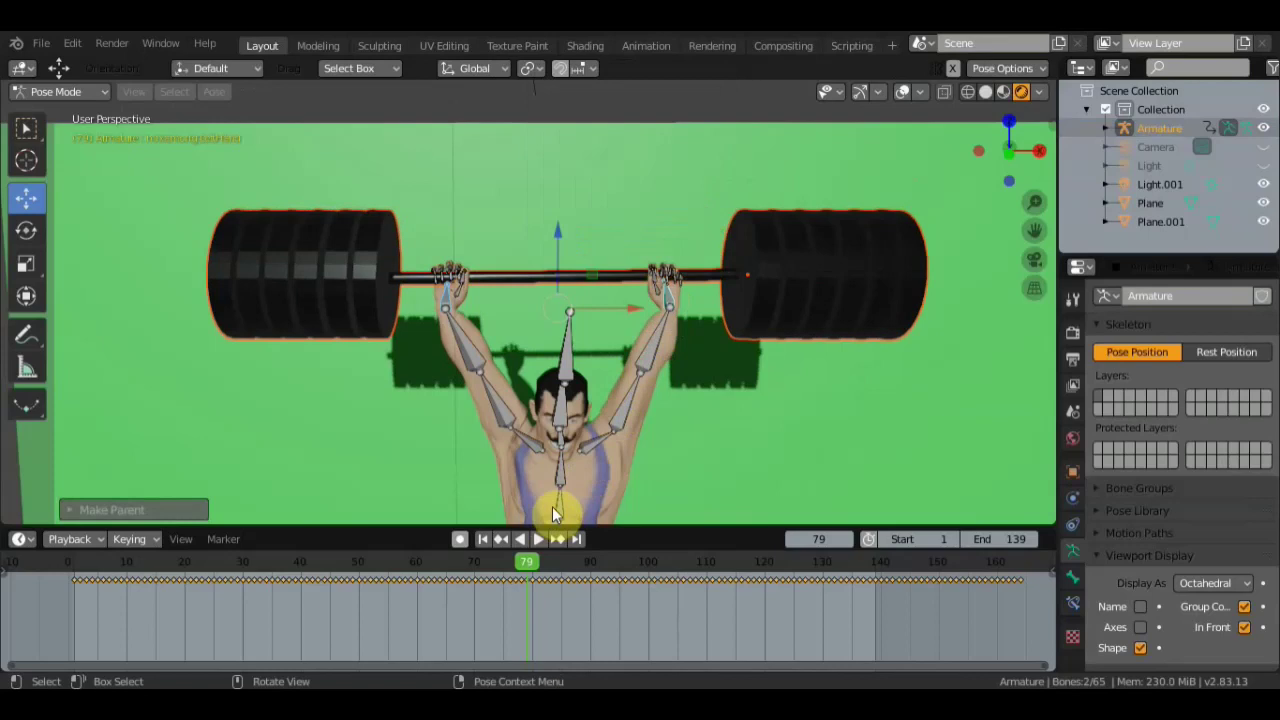
{"action": "scroll", "coordinate": [598, 450], "scroll_direction": "down", "scroll_amount": 3}
{"action": "middle_click_drag", "start_coordinate": [598, 444], "coordinate": [617, 358]}
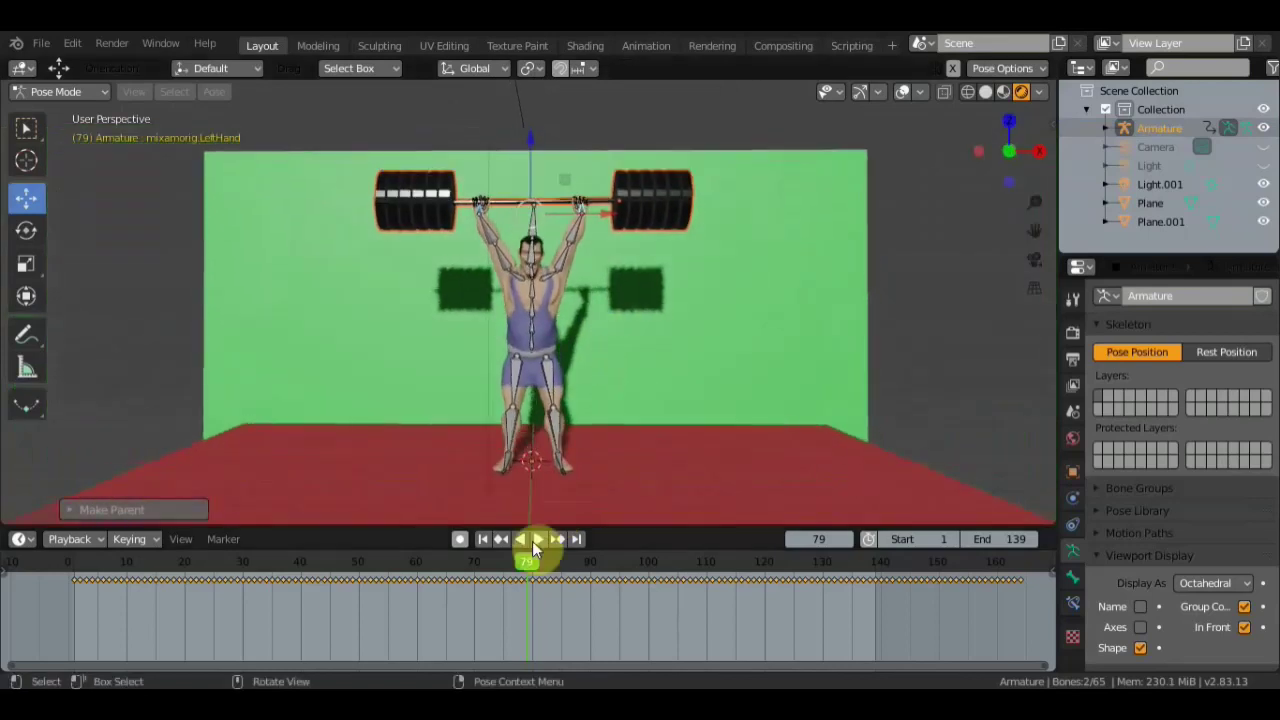
- Play the lift, scrub back to the overhead hold, and stop at frame 99
{"action": "key", "text": "space"}
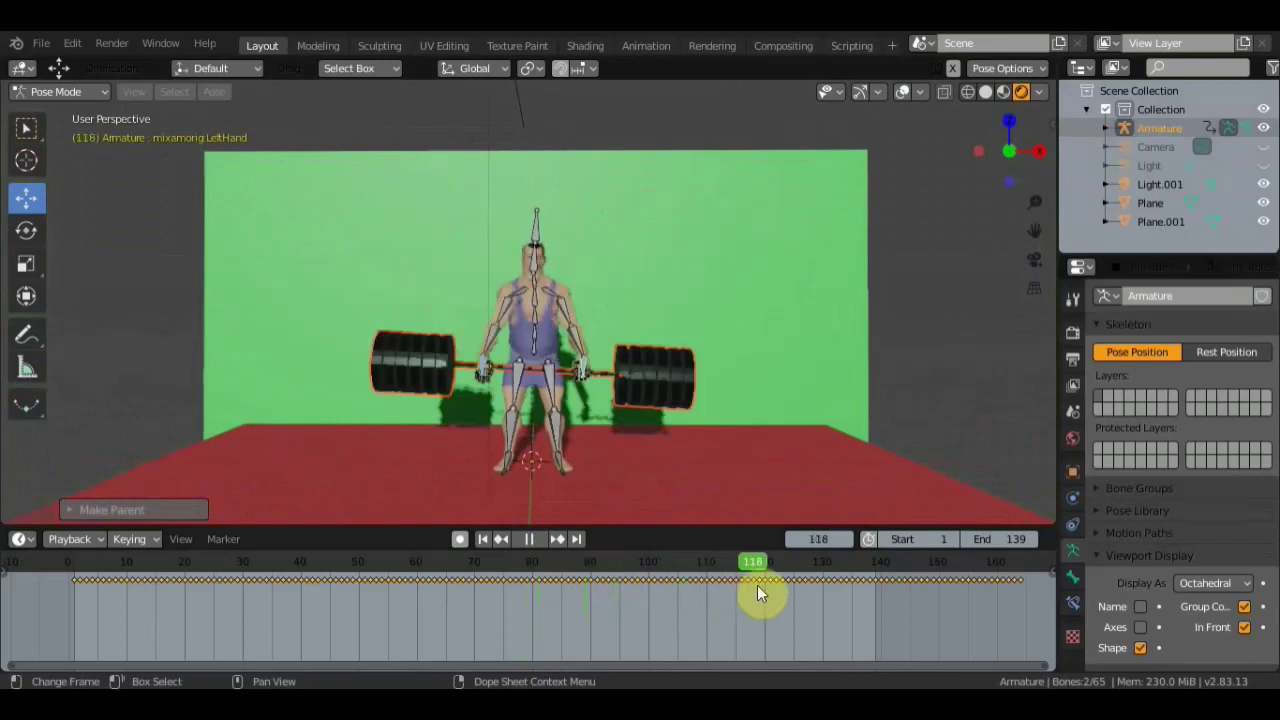
{"action": "left_click_drag", "start_coordinate": [664, 595], "coordinate": [643, 597]}
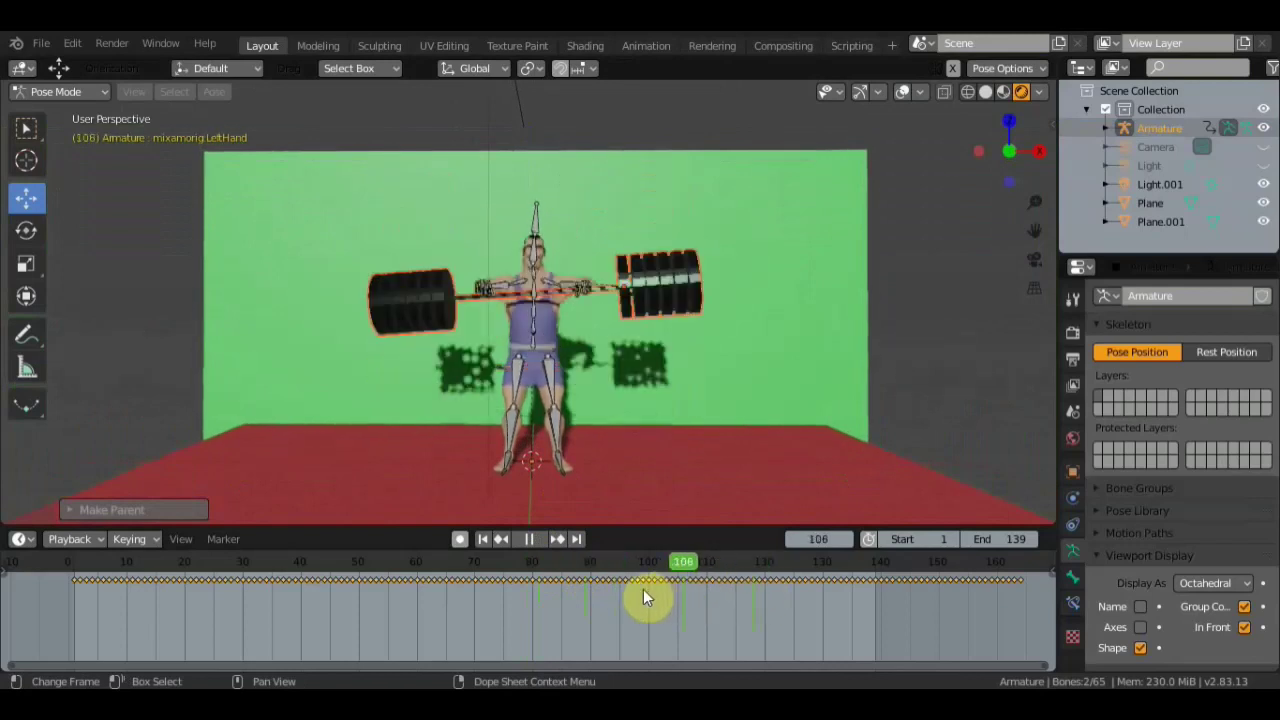
{"action": "key", "text": "space"}
{"action": "scroll", "coordinate": [640, 351], "scroll_direction": "up", "scroll_amount": 5}
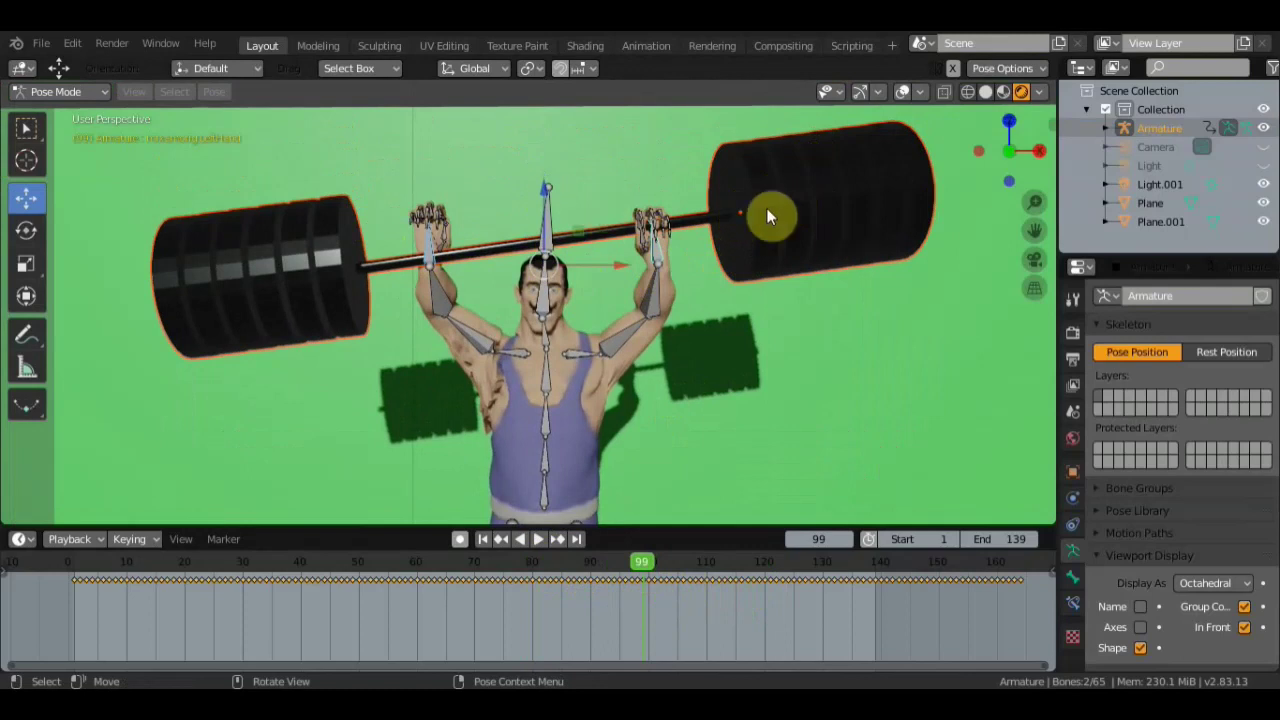
- Zoom in and orbit around the hand gripping the bar
{"action": "scroll", "coordinate": [823, 236], "scroll_direction": "up", "scroll_amount": 2}
{"action": "scroll", "coordinate": [727, 313], "scroll_direction": "up", "scroll_amount": 2}
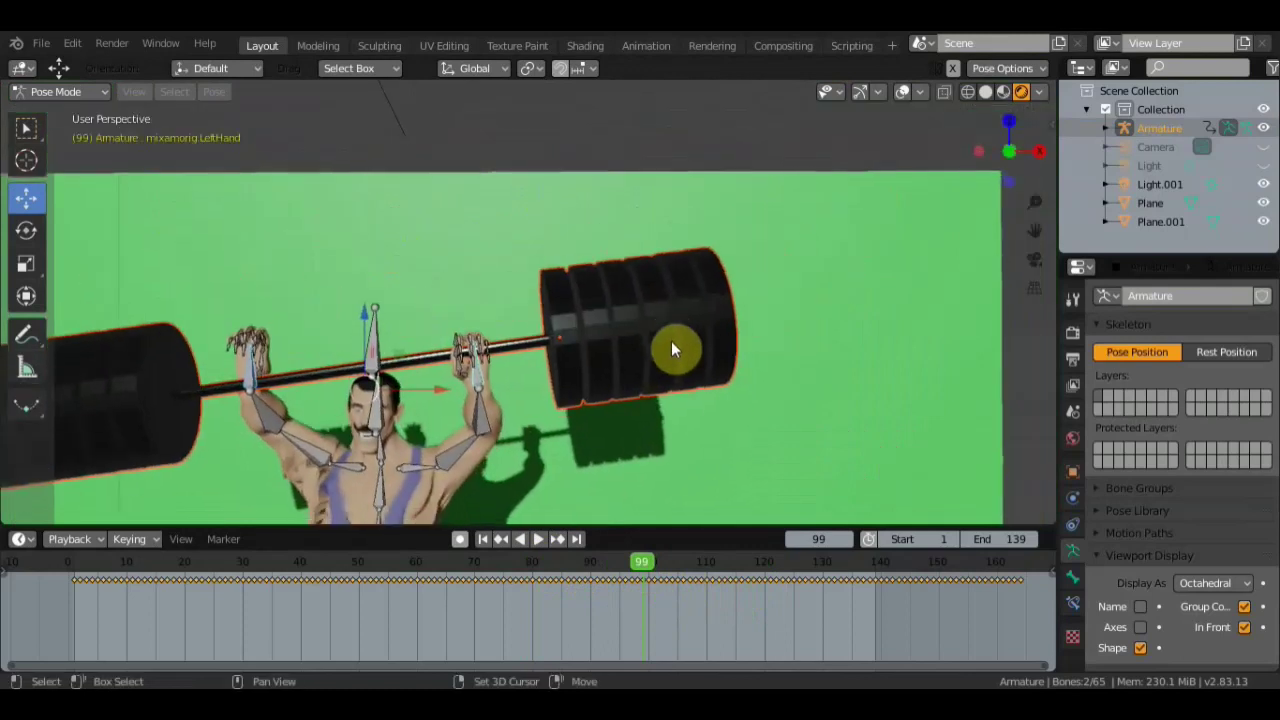
{"action": "scroll", "coordinate": [671, 341], "scroll_direction": "up", "scroll_amount": 2}
{"action": "middle_click_drag", "start_coordinate": [671, 341], "coordinate": [622, 201]}
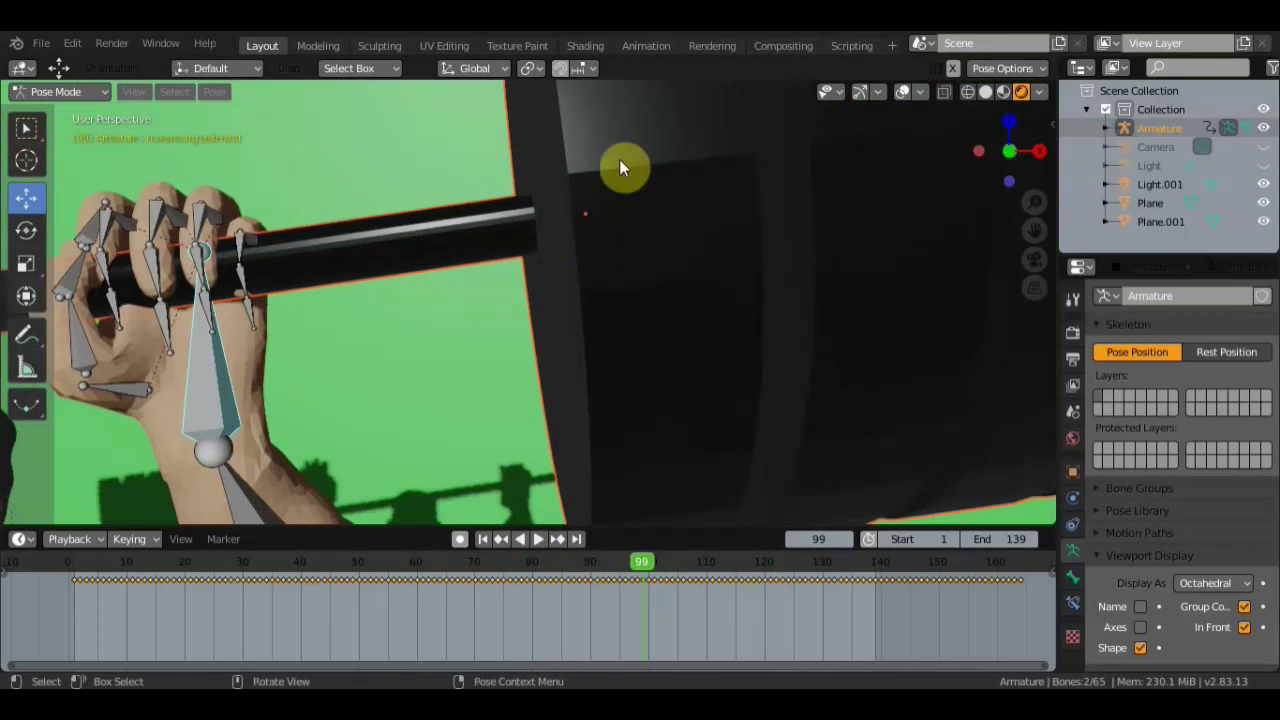
{"action": "scroll", "coordinate": [583, 231], "scroll_direction": "down", "scroll_amount": 2}
{"action": "scroll", "coordinate": [588, 242], "scroll_direction": "down", "scroll_amount": 3}
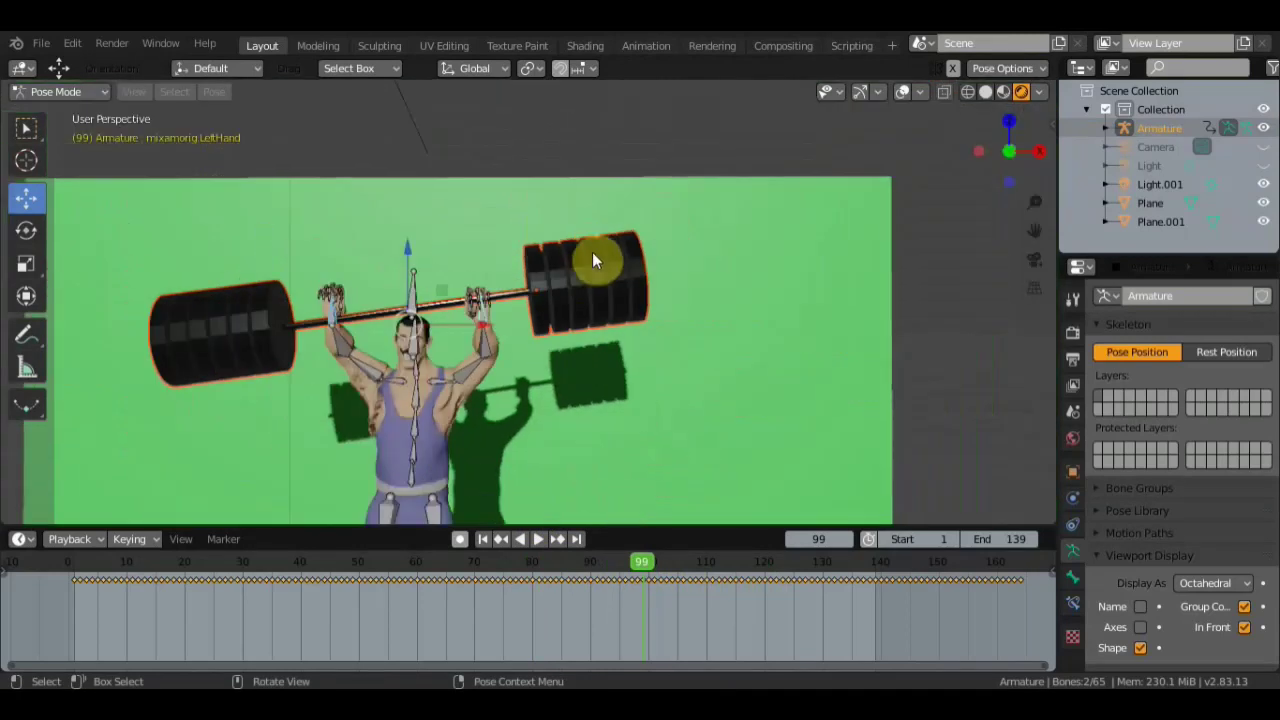
{"action": "mouse_move", "coordinate": [609, 268]}
{"action": "middle_mouse_down"}
{"action": "mouse_move", "coordinate": [607, 284]}
{"action": "mouse_move", "coordinate": [695, 244]}
{"action": "mouse_move", "coordinate": [667, 253]}
{"action": "middle_mouse_up"}
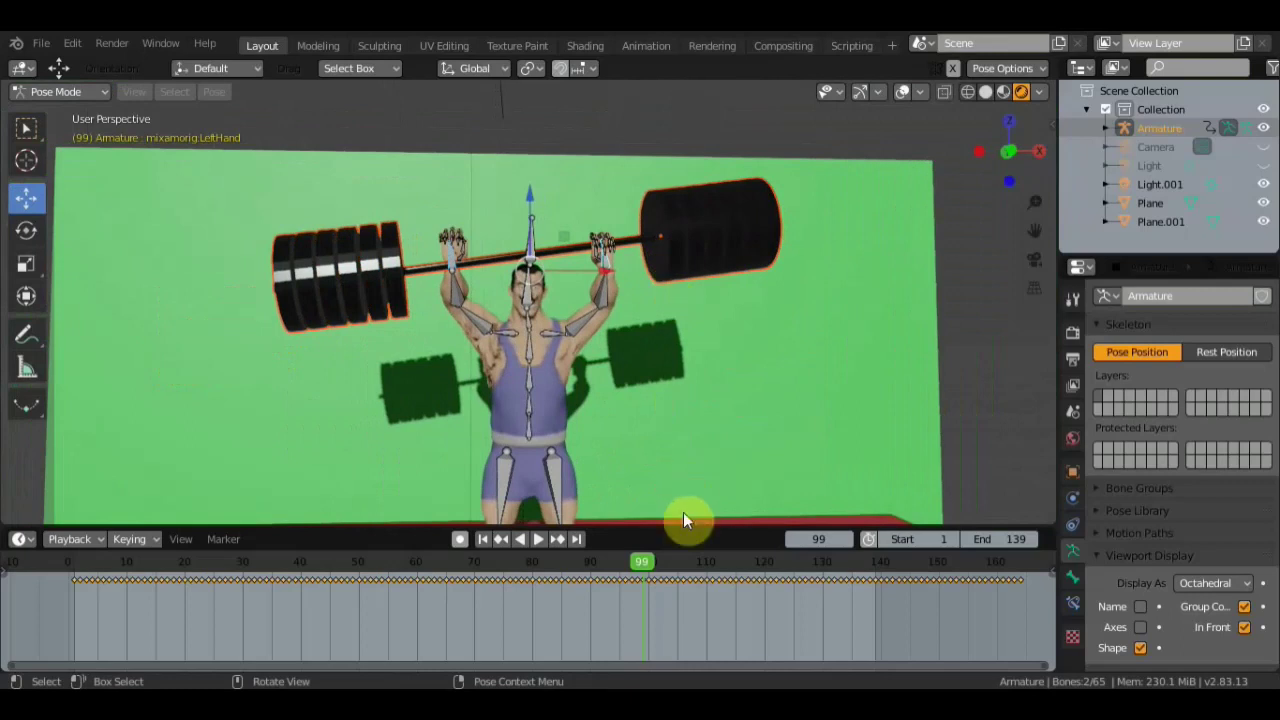
- Play in reverse through frames 80 and 75, stop at frame 74, and deselect the hand bones
{"action": "key", "text": "shift+ctrl+space"}
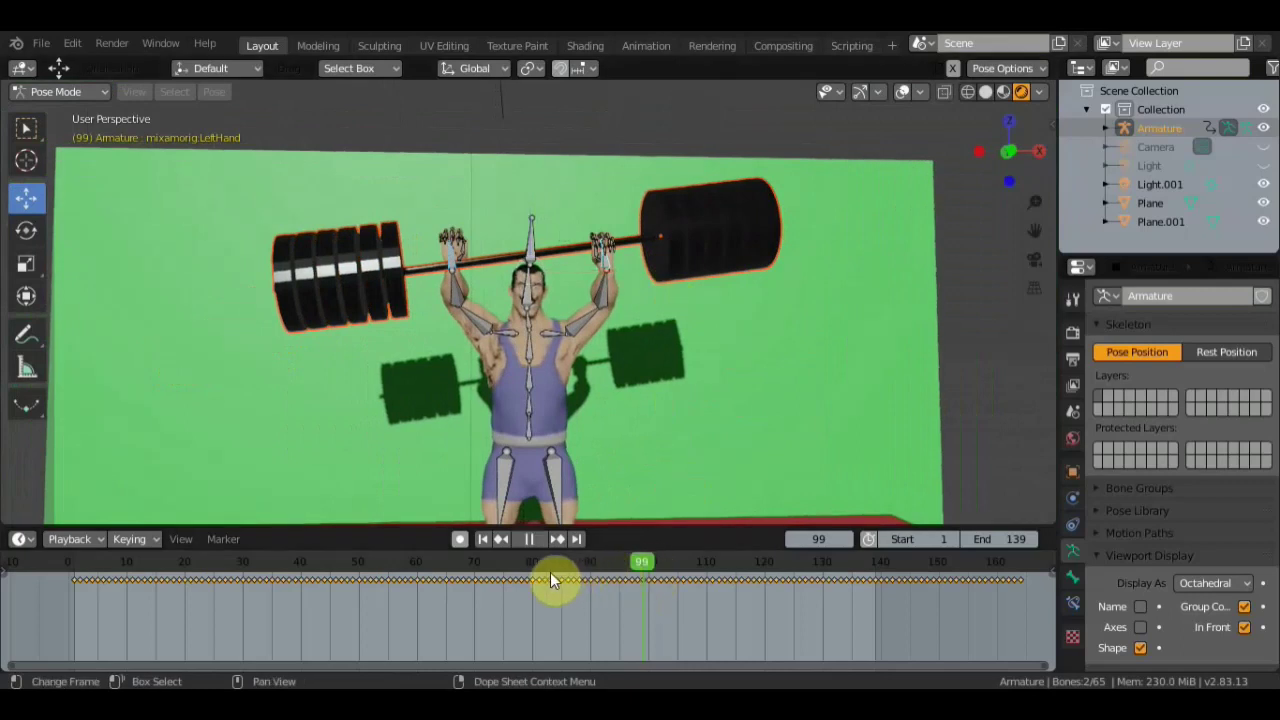
{"action": "left_click", "coordinate": [531, 583]}
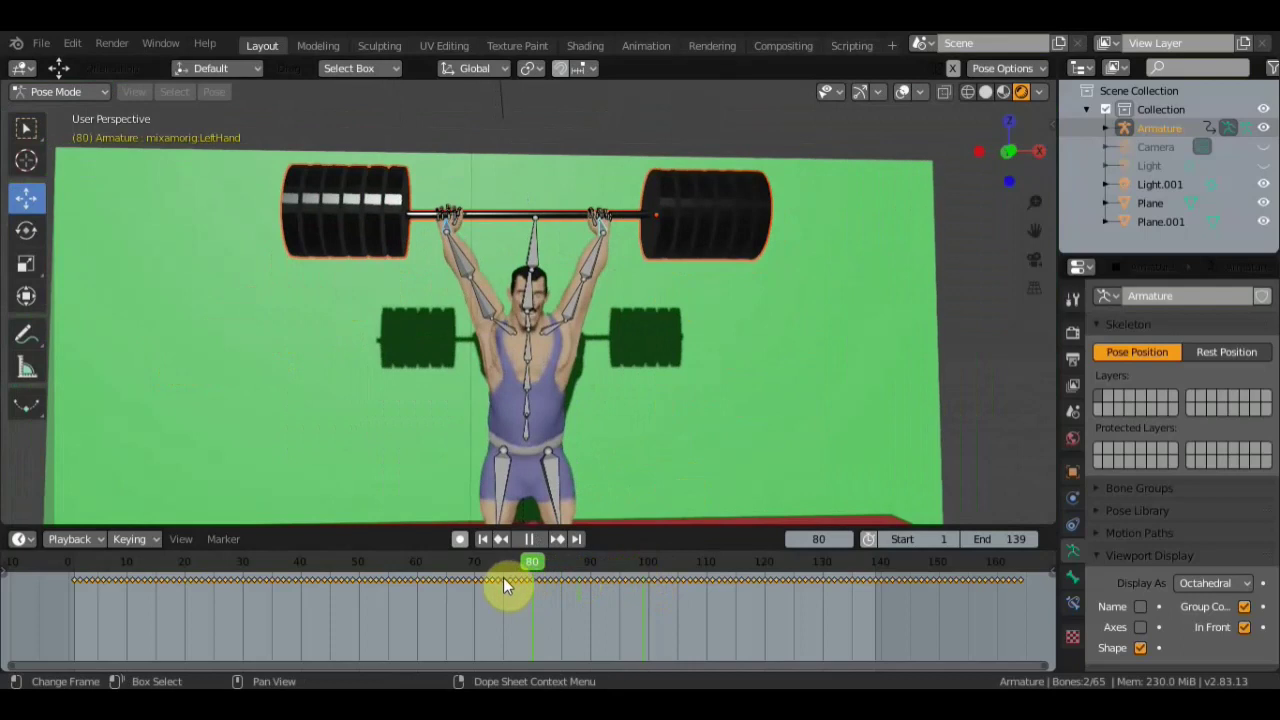
{"action": "left_click", "coordinate": [500, 579]}
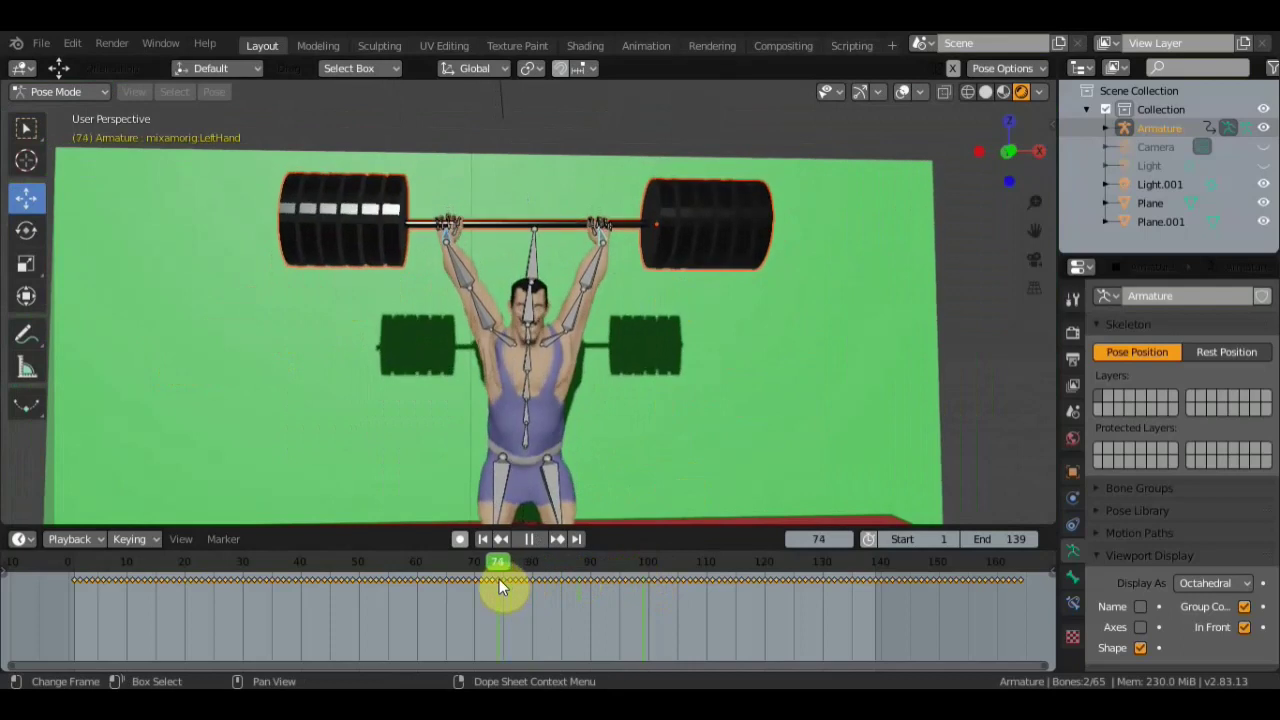
{"action": "key", "text": "space"}
{"action": "scroll", "coordinate": [604, 402], "scroll_direction": "up", "scroll_amount": 7}
{"action": "middle_click_drag", "start_coordinate": [604, 406], "coordinate": [593, 456]}
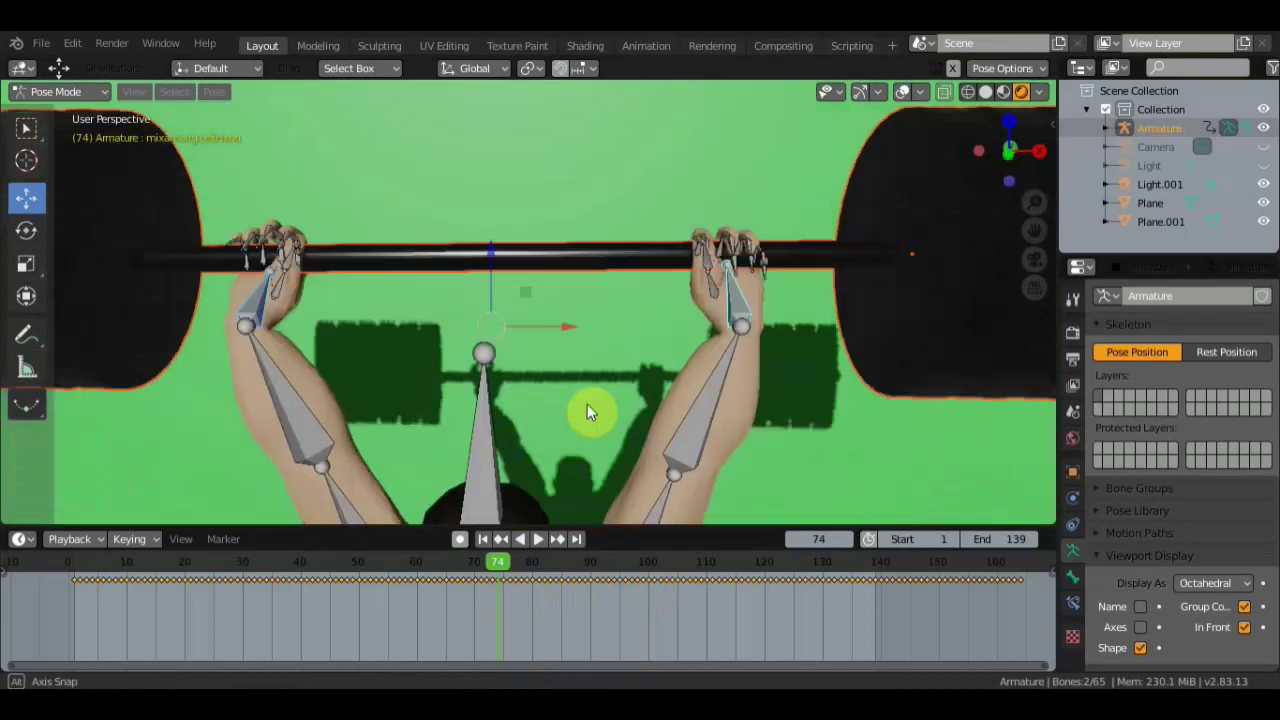
{"action": "middle_click_drag", "start_coordinate": [593, 456], "coordinate": [587, 390]}
{"action": "scroll", "coordinate": [513, 285], "scroll_direction": "down", "scroll_amount": 3}
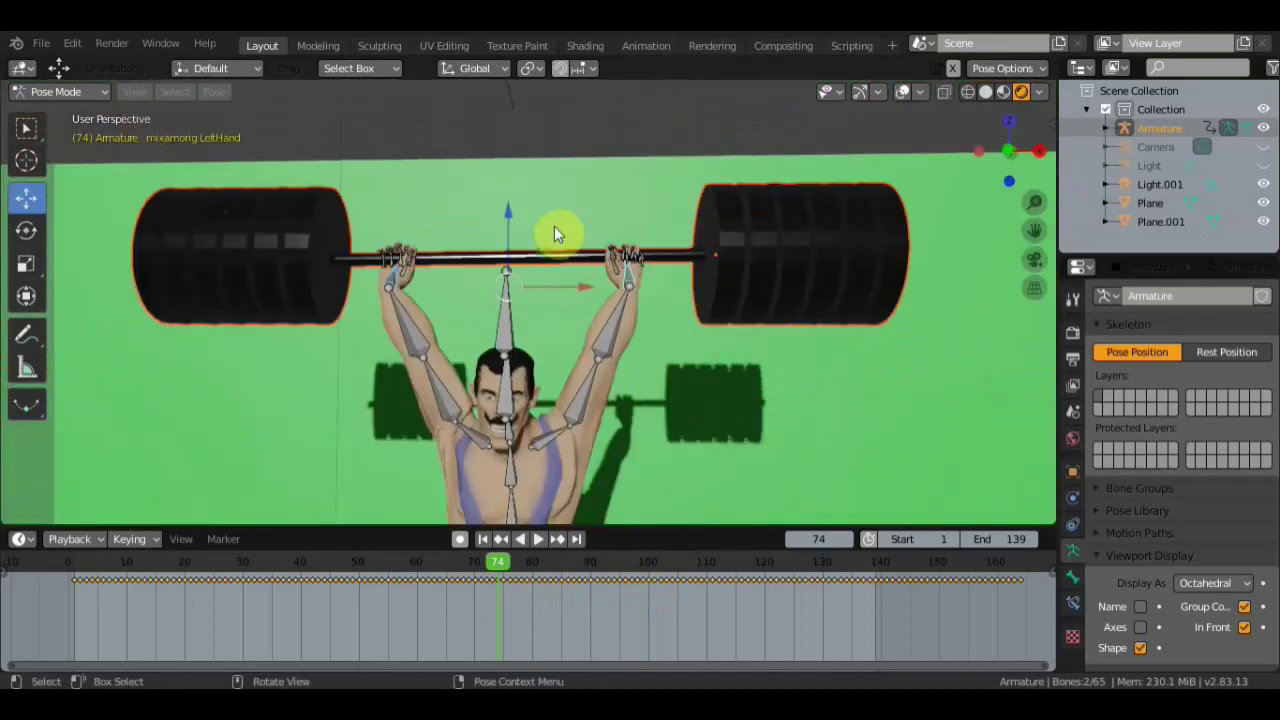
{"action": "left_click", "coordinate": [703, 172]}
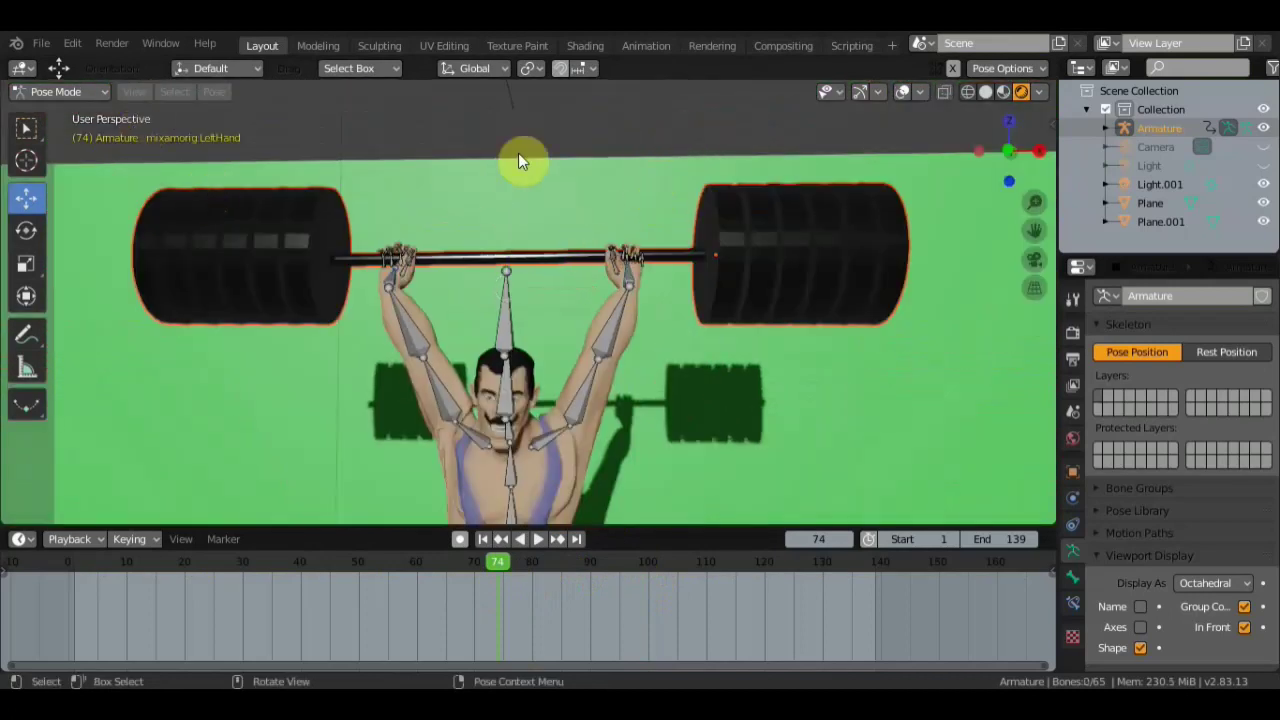
- Parent the barbell to the strongman's armature at the mixamorig RightHand bone using Ctrl+P
{"action": "left_click", "coordinate": [627, 273]}
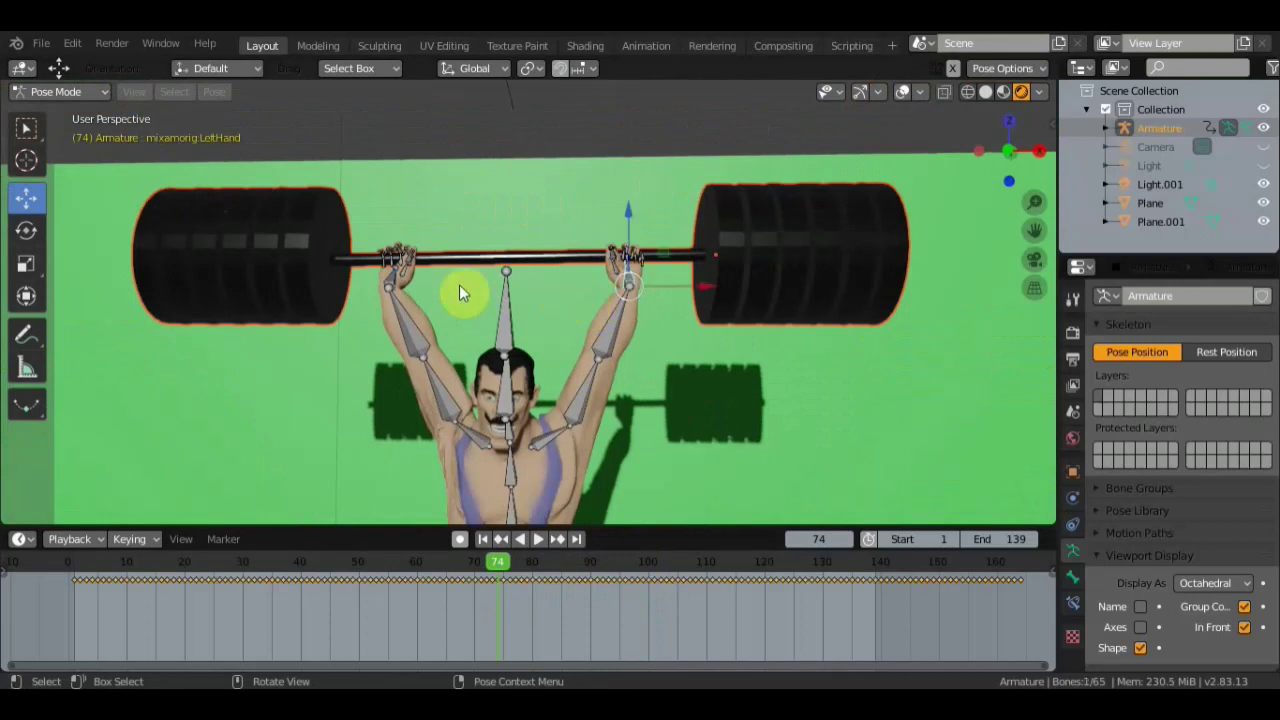
{"action": "left_click", "coordinate": [394, 277], "text": "shift"}
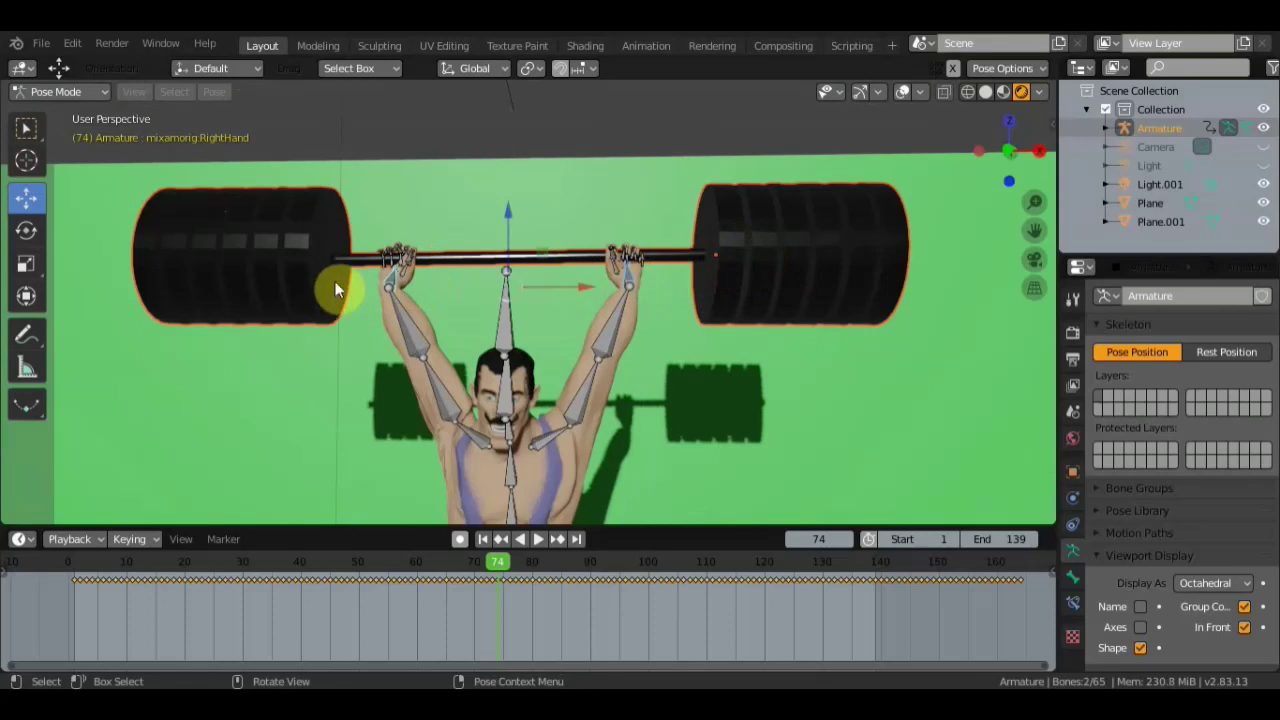
{"action": "key", "text": "ctrl+p"}
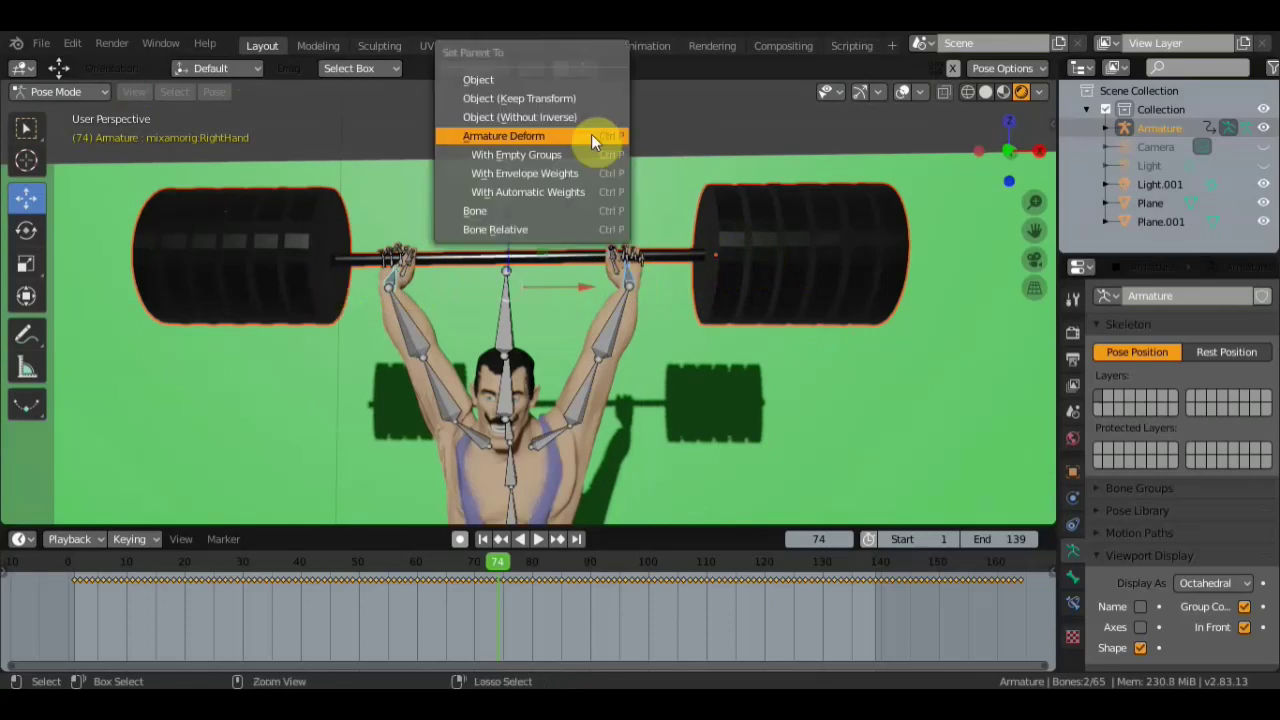
{"action": "left_click", "coordinate": [528, 214]}
{"action": "middle_click_drag", "start_coordinate": [599, 278], "coordinate": [546, 340]}
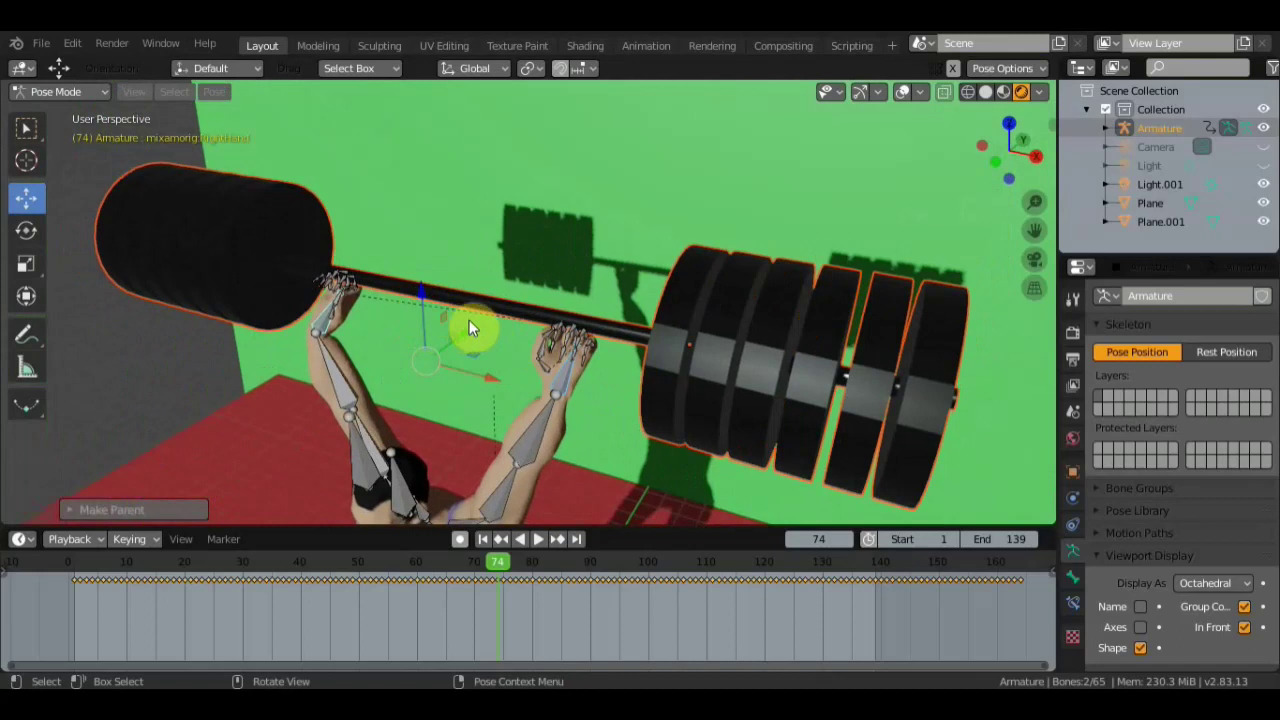
- Test-move the hand bone to confirm the barbell follows, undo it, and deselect the bones
{"action": "left_click_drag", "start_coordinate": [458, 340], "coordinate": [449, 353]}
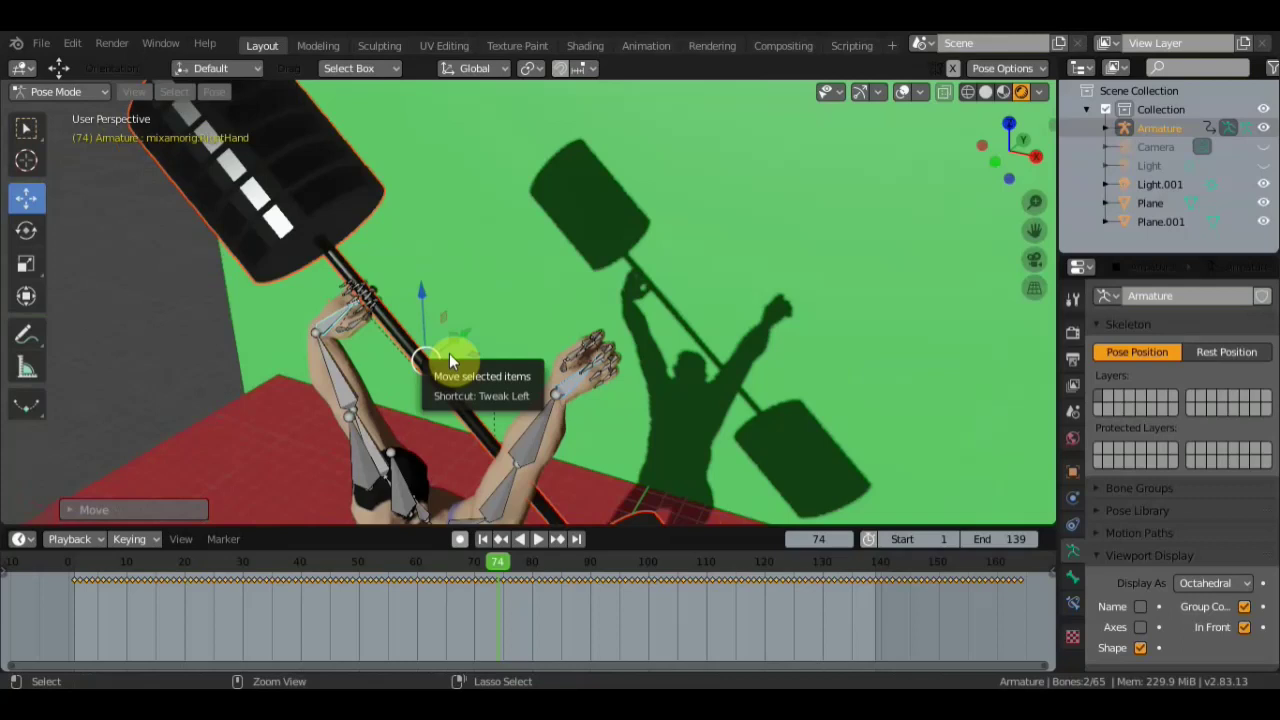
{"action": "key", "text": "ctrl+z"}
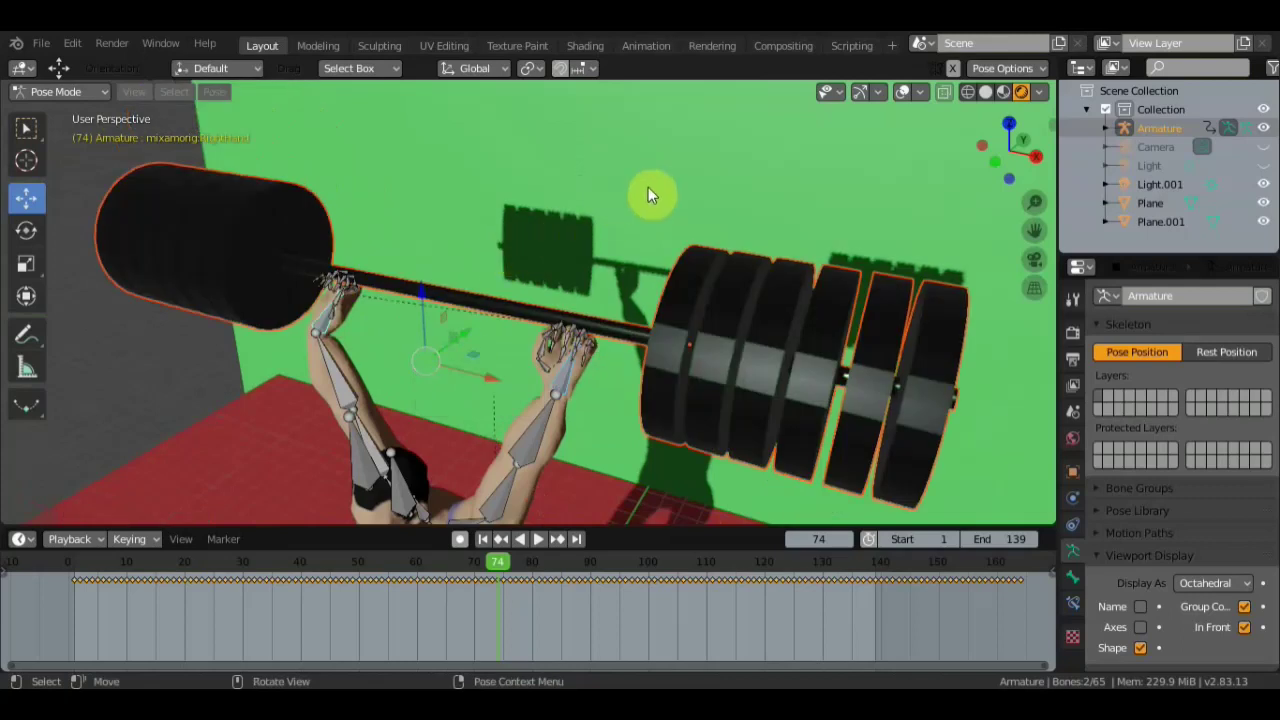
{"action": "left_click", "coordinate": [613, 260]}
{"action": "middle_click_drag", "start_coordinate": [596, 272], "coordinate": [556, 418]}
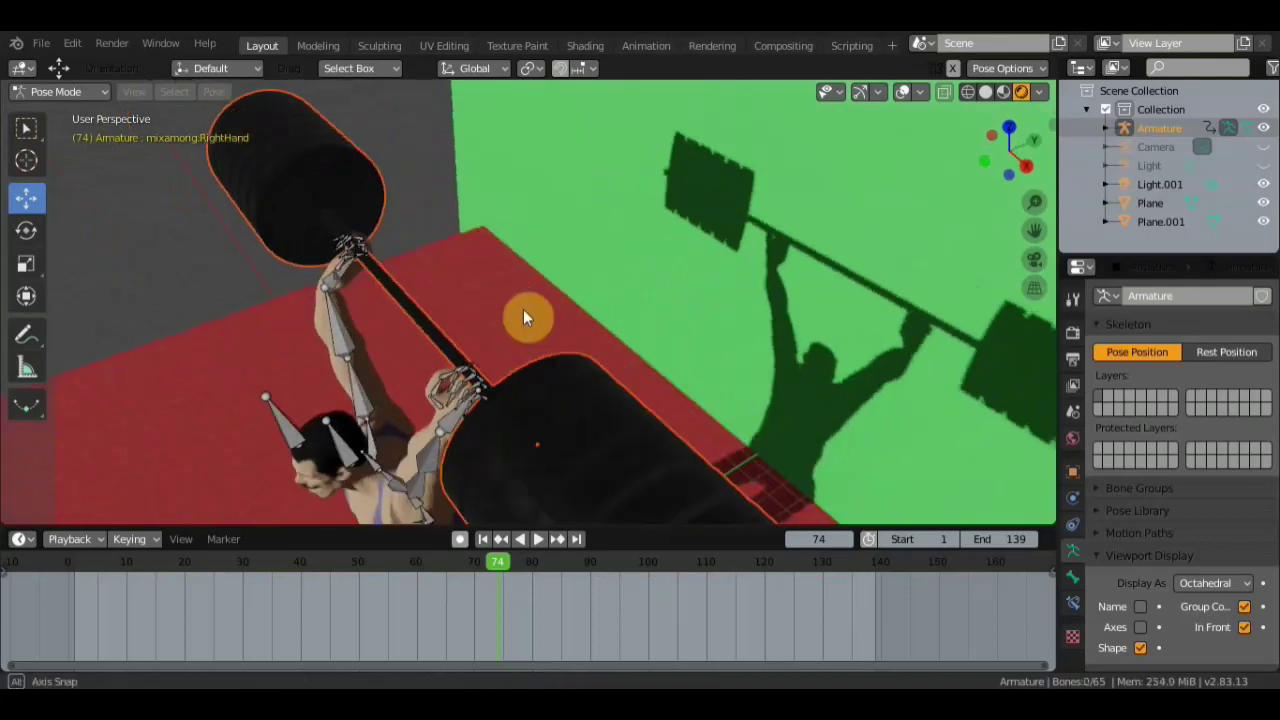
- Switch the armature from Pose Mode back to Object Mode
{"action": "left_click", "coordinate": [47, 92]}
{"action": "left_click", "coordinate": [70, 114]}
{"action": "mouse_move", "coordinate": [417, 206]}
{"action": "middle_mouse_down"}
{"action": "mouse_move", "coordinate": [404, 237]}
{"action": "mouse_move", "coordinate": [469, 351]}
{"action": "middle_mouse_up"}
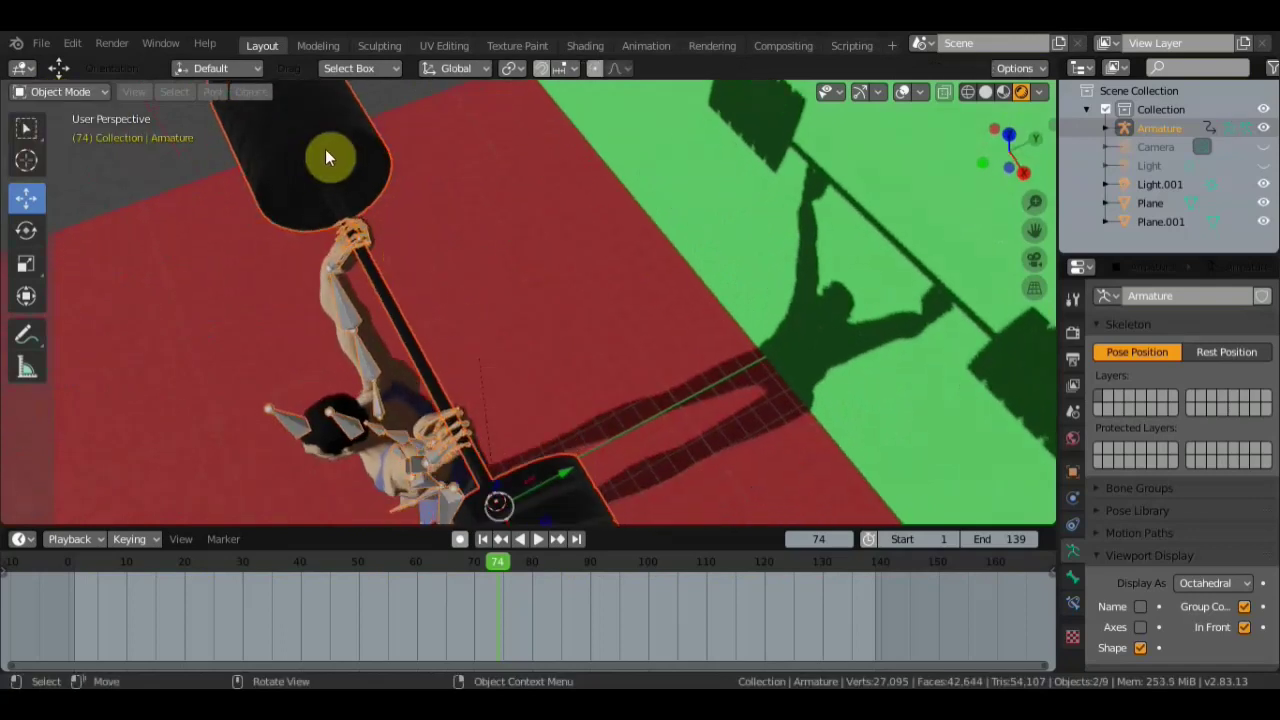
- Select the barbell and shift it slightly to the left
{"action": "left_click", "coordinate": [325, 157]}
{"action": "middle_click_drag", "start_coordinate": [325, 157], "coordinate": [531, 307]}
{"action": "left_click_drag", "start_coordinate": [581, 386], "coordinate": [577, 389]}
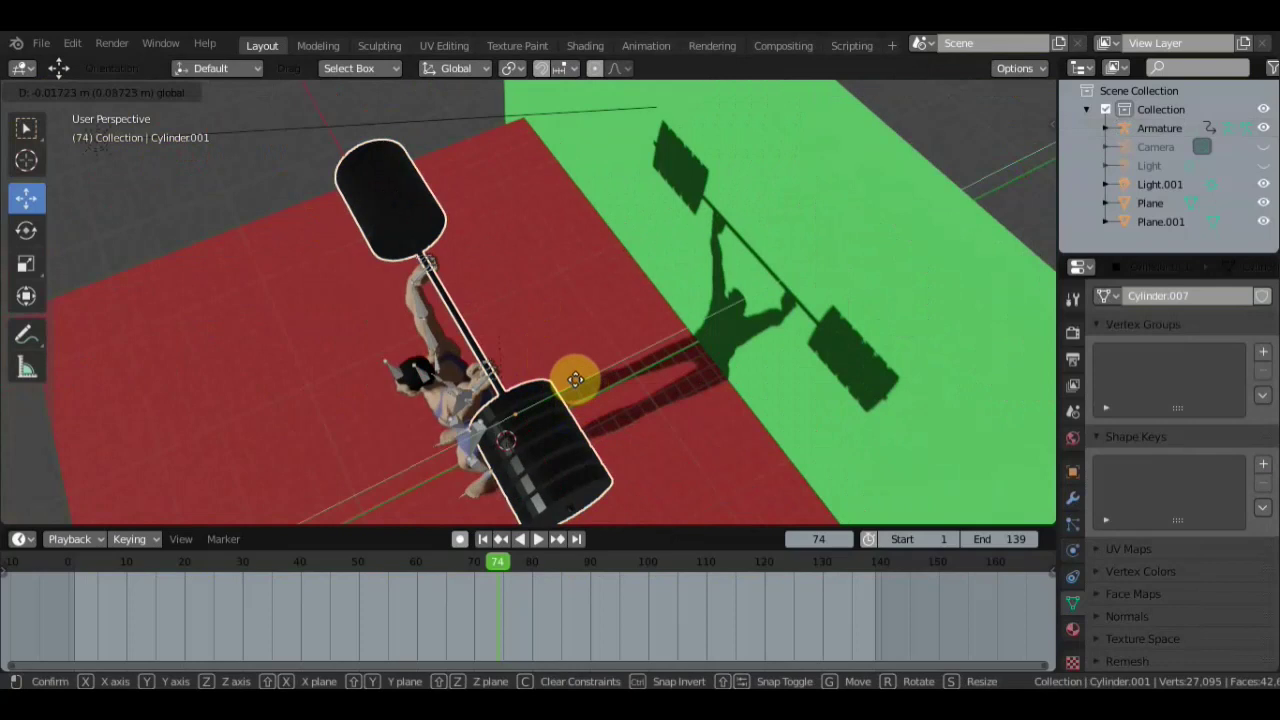
- Inspect the grip up close and turn viewport overlays off to hide the bones
{"action": "mouse_move", "coordinate": [576, 381]}
{"action": "middle_mouse_down"}
{"action": "mouse_move", "coordinate": [574, 334]}
{"action": "mouse_move", "coordinate": [689, 241]}
{"action": "mouse_move", "coordinate": [623, 223]}
{"action": "mouse_move", "coordinate": [586, 229]}
{"action": "middle_mouse_up"}
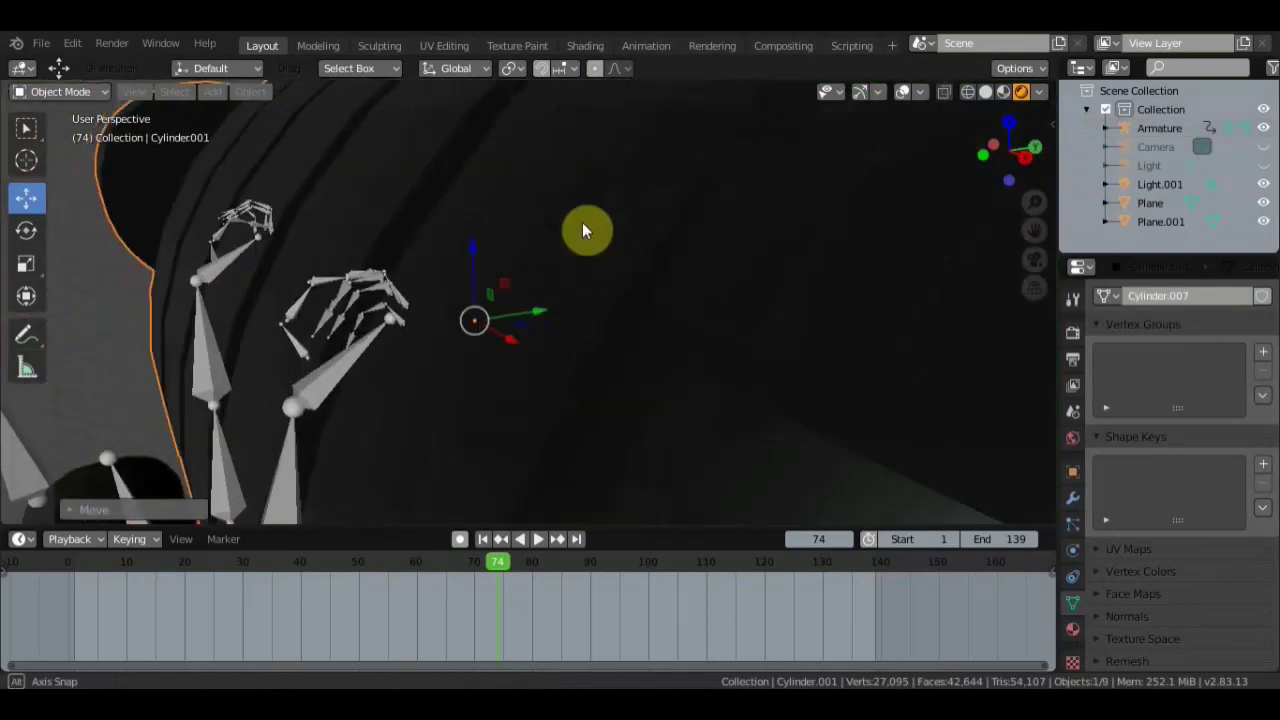
{"action": "mouse_move", "coordinate": [470, 258]}
{"action": "middle_mouse_down"}
{"action": "mouse_move", "coordinate": [466, 283]}
{"action": "mouse_move", "coordinate": [497, 271]}
{"action": "mouse_move", "coordinate": [537, 360]}
{"action": "mouse_move", "coordinate": [680, 337]}
{"action": "mouse_move", "coordinate": [737, 354]}
{"action": "mouse_move", "coordinate": [782, 290]}
{"action": "middle_mouse_up"}
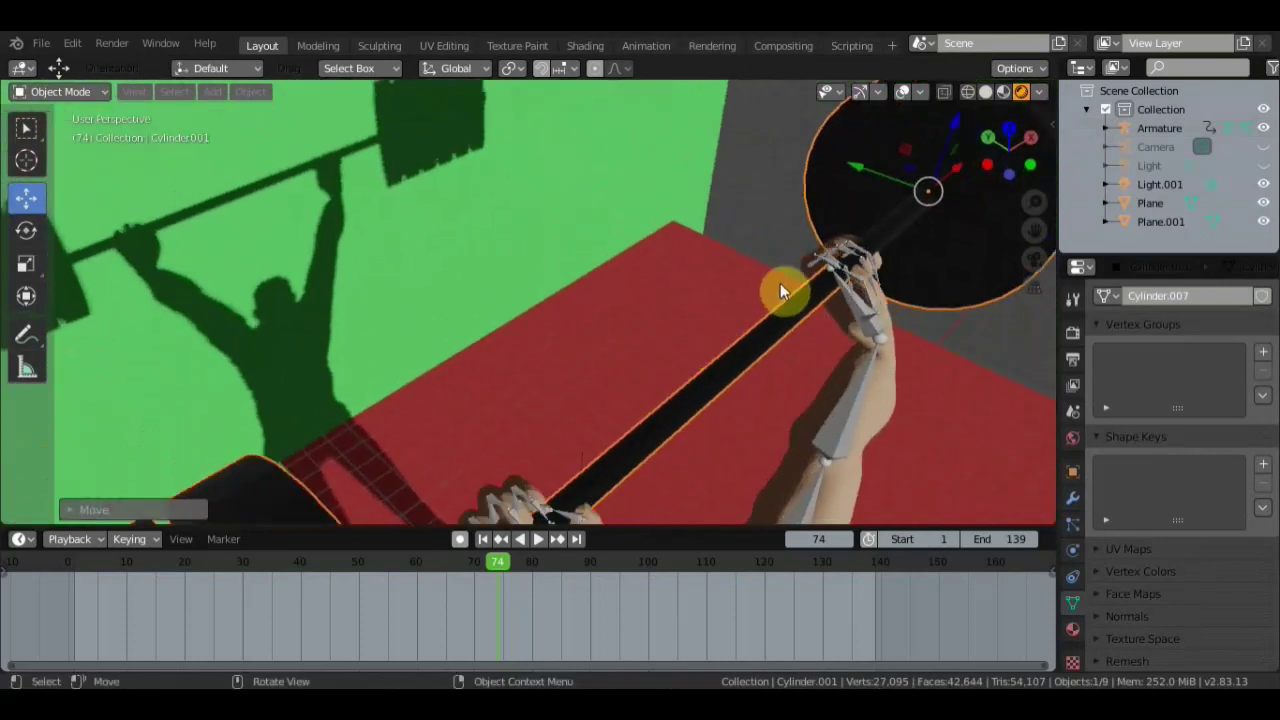
{"action": "mouse_move", "coordinate": [862, 165]}
{"action": "middle_mouse_down"}
{"action": "mouse_move", "coordinate": [851, 209]}
{"action": "mouse_move", "coordinate": [742, 221]}
{"action": "mouse_move", "coordinate": [686, 180]}
{"action": "mouse_move", "coordinate": [803, 272]}
{"action": "middle_mouse_up"}
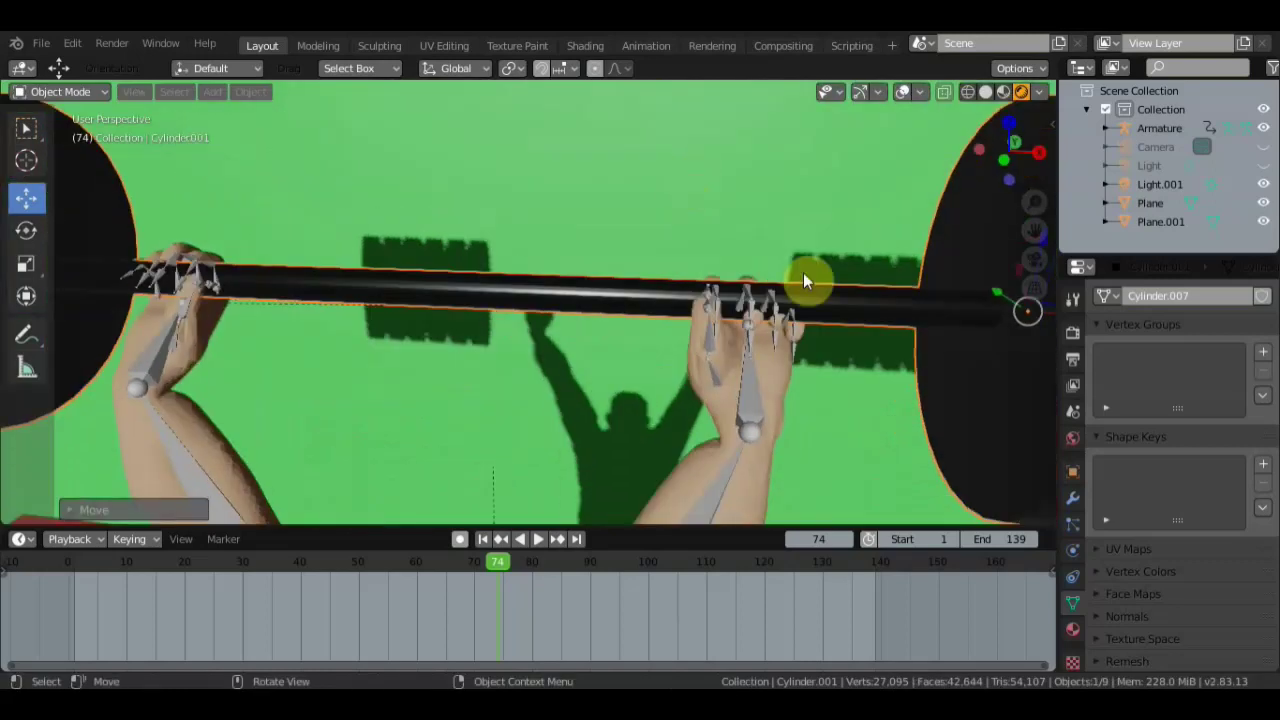
{"action": "mouse_move", "coordinate": [665, 348]}
{"action": "middle_mouse_down"}
{"action": "mouse_move", "coordinate": [548, 332]}
{"action": "mouse_move", "coordinate": [594, 347]}
{"action": "middle_mouse_up"}
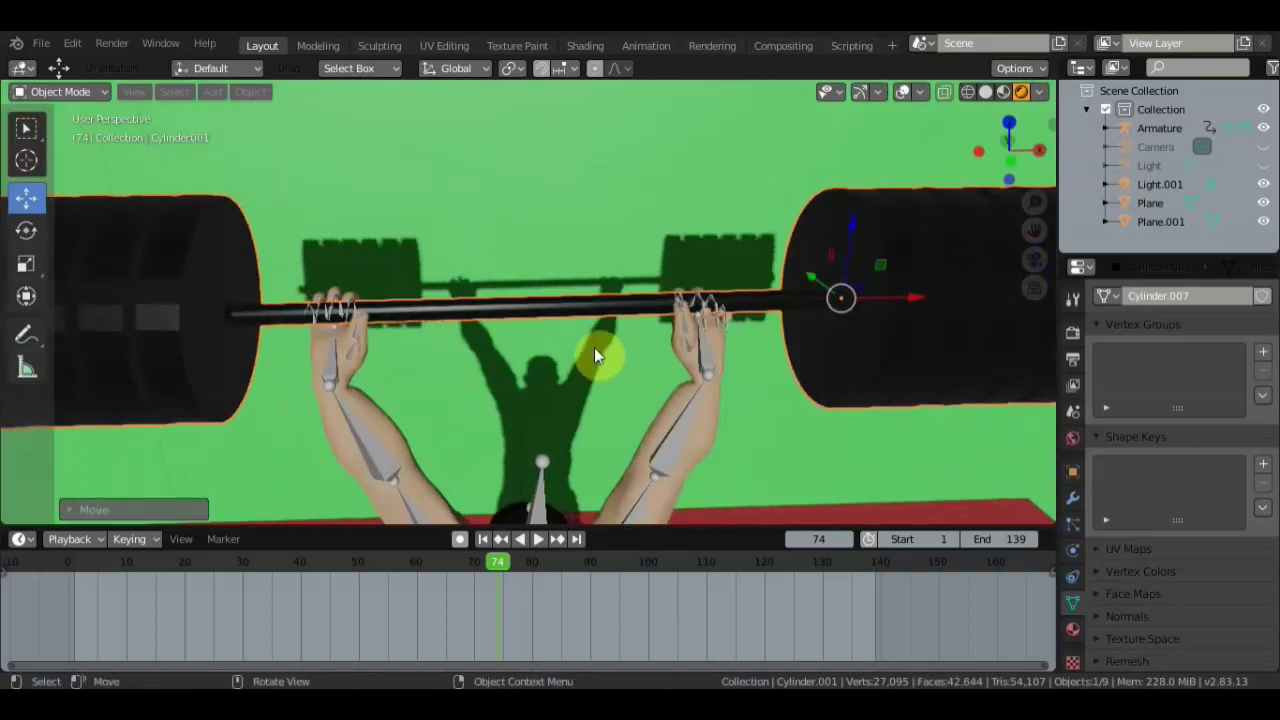
{"action": "left_click", "coordinate": [901, 92]}
{"action": "mouse_move", "coordinate": [720, 292]}
{"action": "middle_mouse_down"}
{"action": "mouse_move", "coordinate": [702, 305]}
{"action": "mouse_move", "coordinate": [689, 284]}
{"action": "mouse_move", "coordinate": [670, 304]}
{"action": "mouse_move", "coordinate": [699, 269]}
{"action": "mouse_move", "coordinate": [838, 227]}
{"action": "middle_mouse_up"}
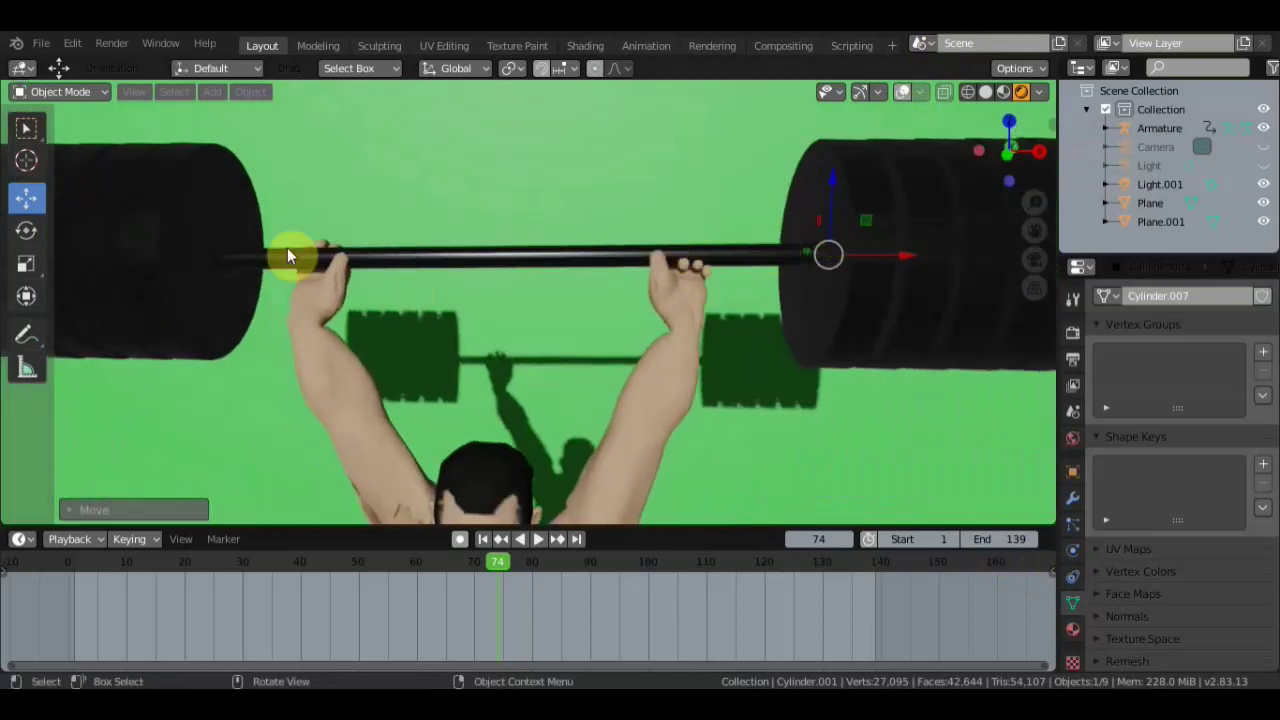
- Tilt the barbell slightly and lower it about 0.49 m so it seats in both hands
{"action": "left_click", "coordinate": [26, 296]}
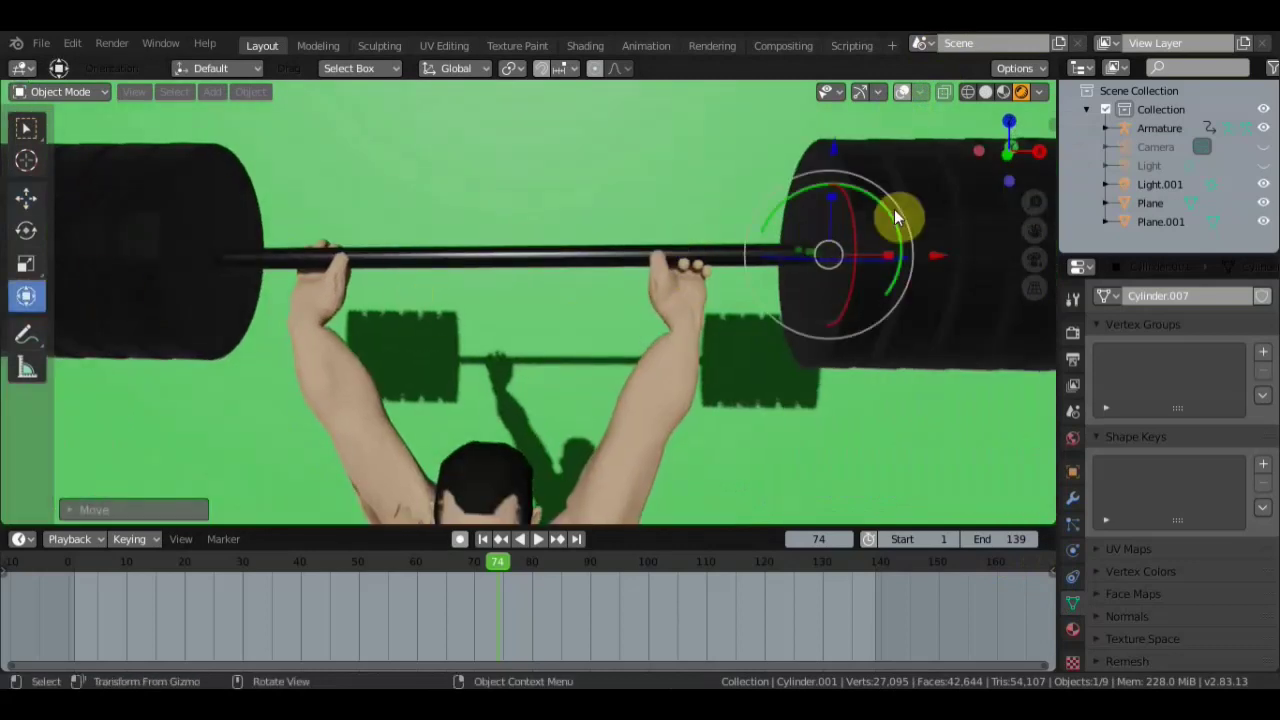
{"action": "left_click_drag", "start_coordinate": [900, 212], "coordinate": [900, 214]}
{"action": "mouse_move", "coordinate": [849, 151]}
{"action": "left_mouse_down"}
{"action": "mouse_move", "coordinate": [823, 162]}
{"action": "mouse_move", "coordinate": [824, 178]}
{"action": "left_mouse_up"}
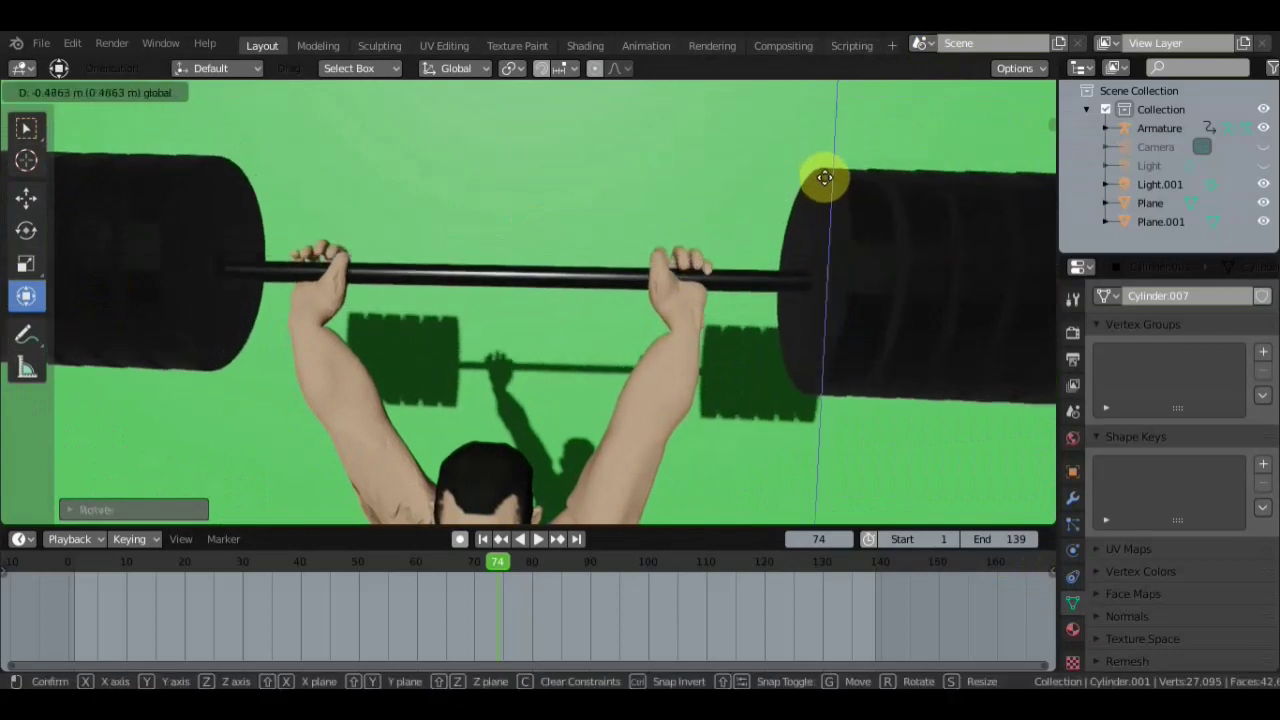
{"action": "left_click_drag", "start_coordinate": [824, 178], "coordinate": [824, 178]}
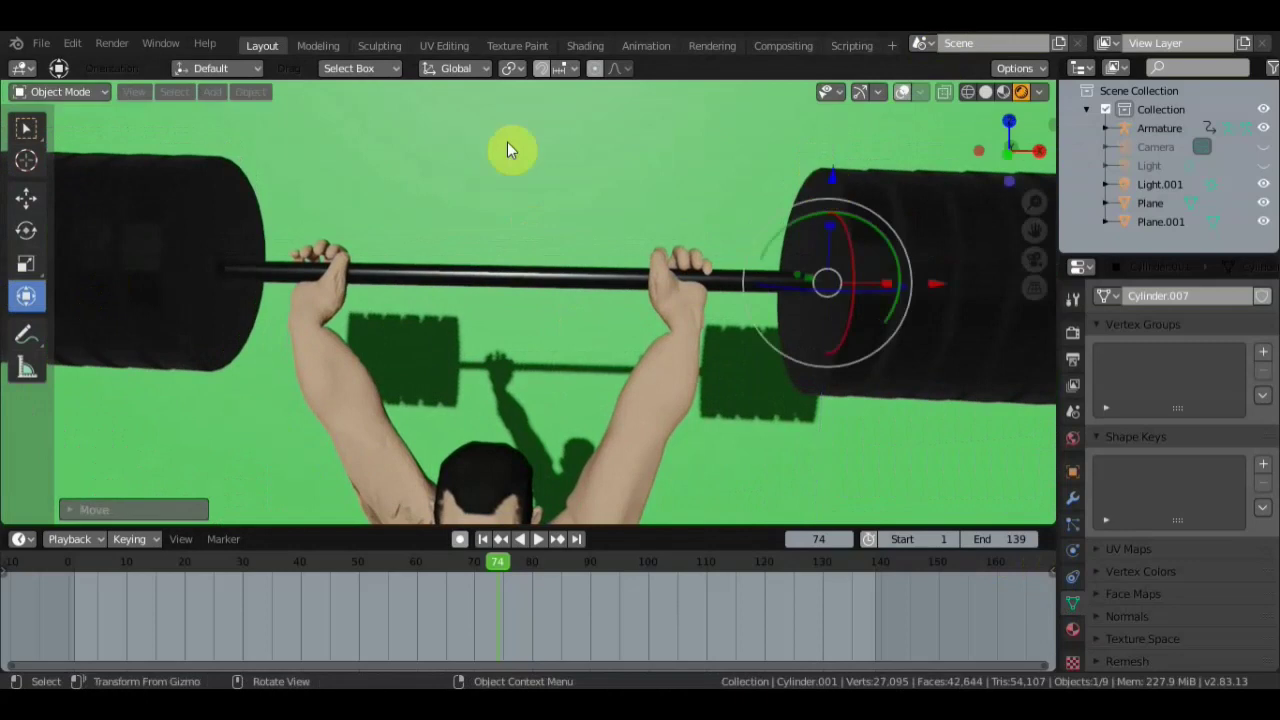
{"action": "left_click", "coordinate": [25, 130]}
{"action": "scroll", "coordinate": [455, 226], "scroll_direction": "down", "scroll_amount": 5}
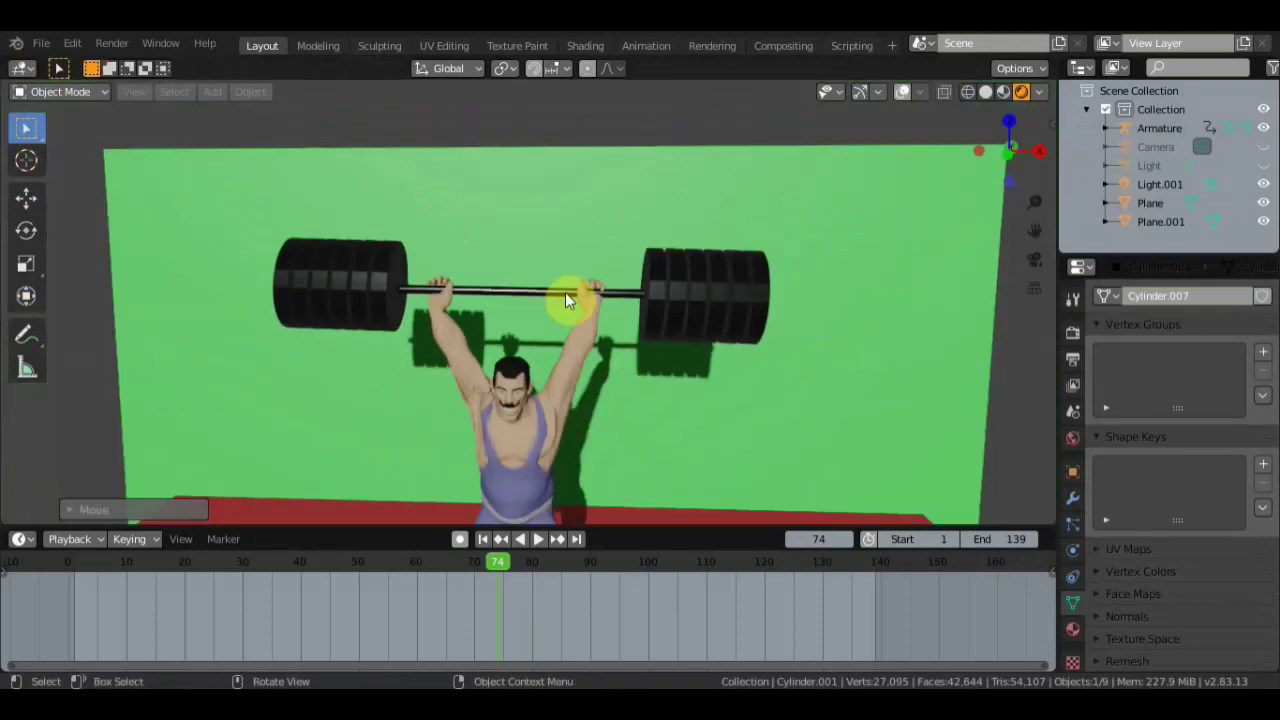
{"action": "middle_click_drag", "start_coordinate": [565, 292], "coordinate": [577, 279]}
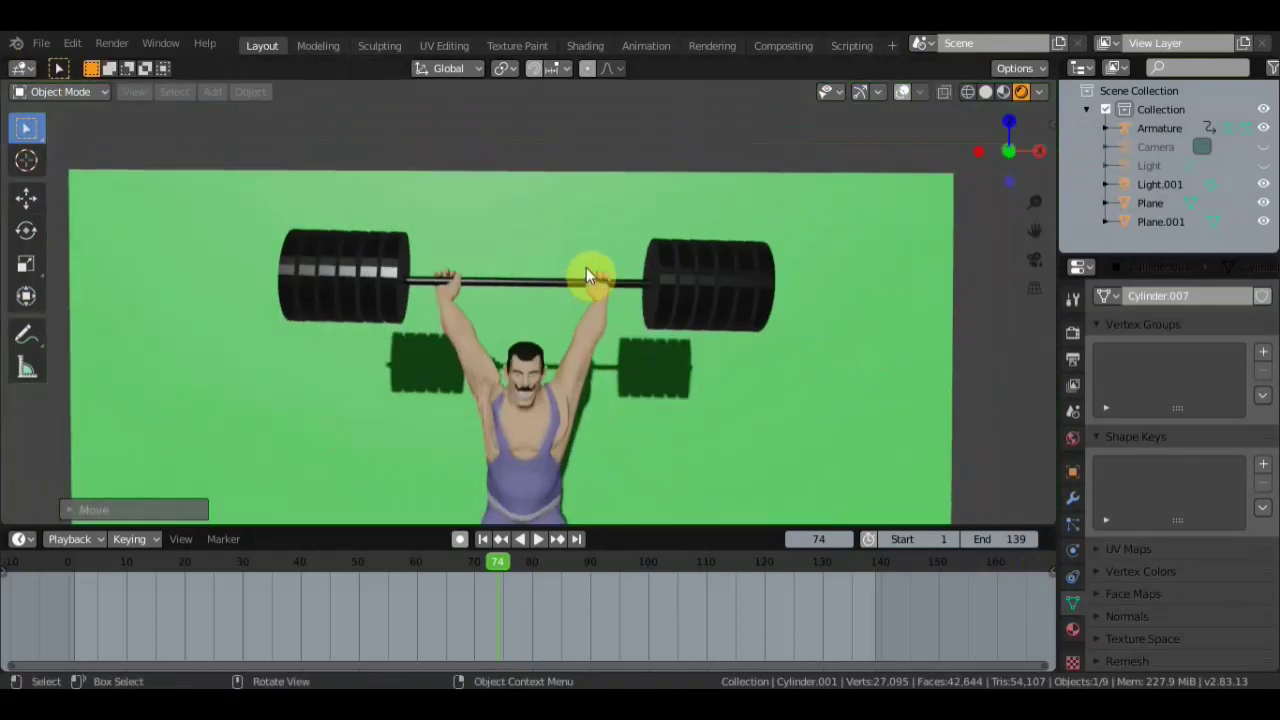
{"action": "middle_click_drag", "start_coordinate": [777, 319], "coordinate": [768, 234], "text": "shift"}
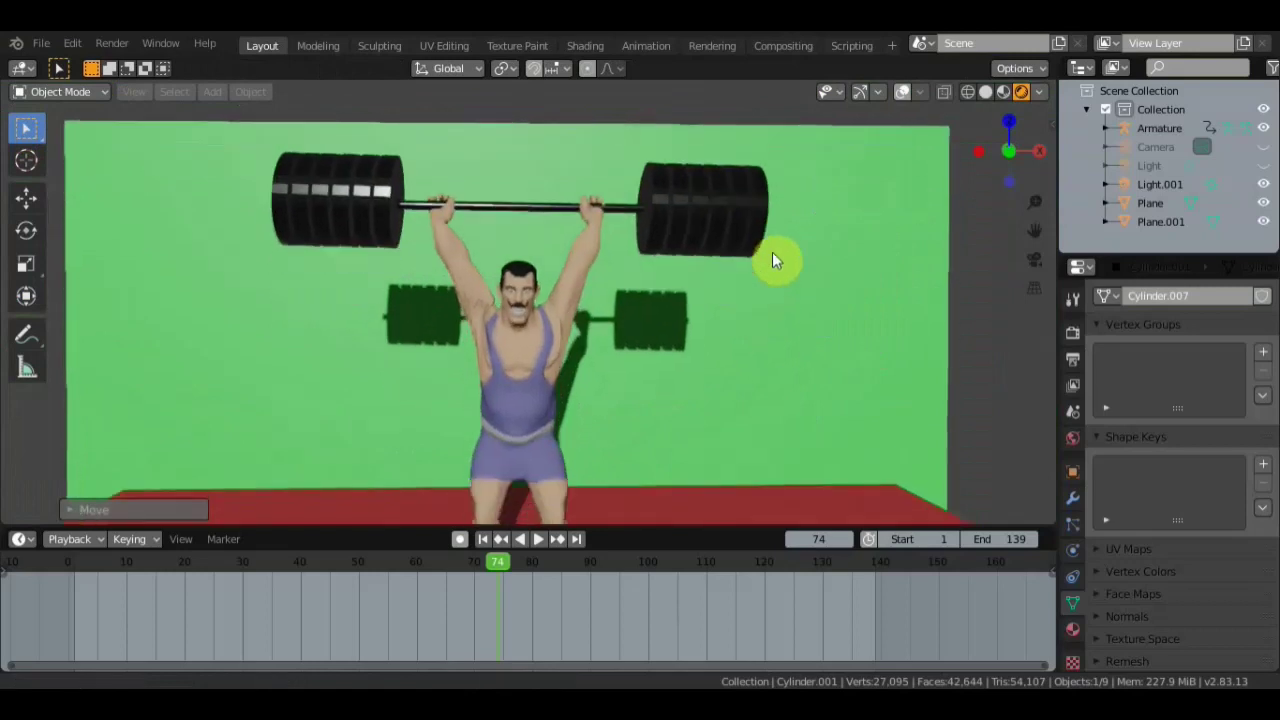
- Play the lift forward and then in reverse, stopping playback at frame 42
{"action": "scroll", "coordinate": [766, 238], "scroll_direction": "down", "scroll_amount": 2}
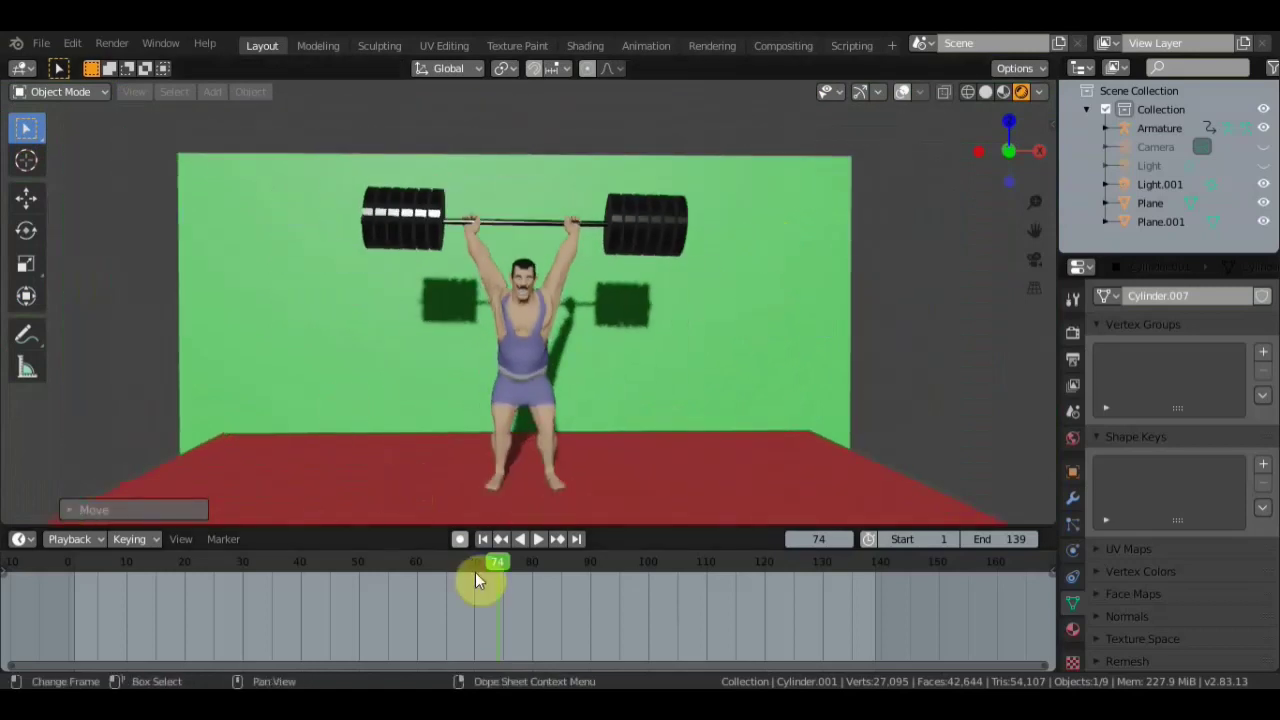
{"action": "key", "text": "space"}
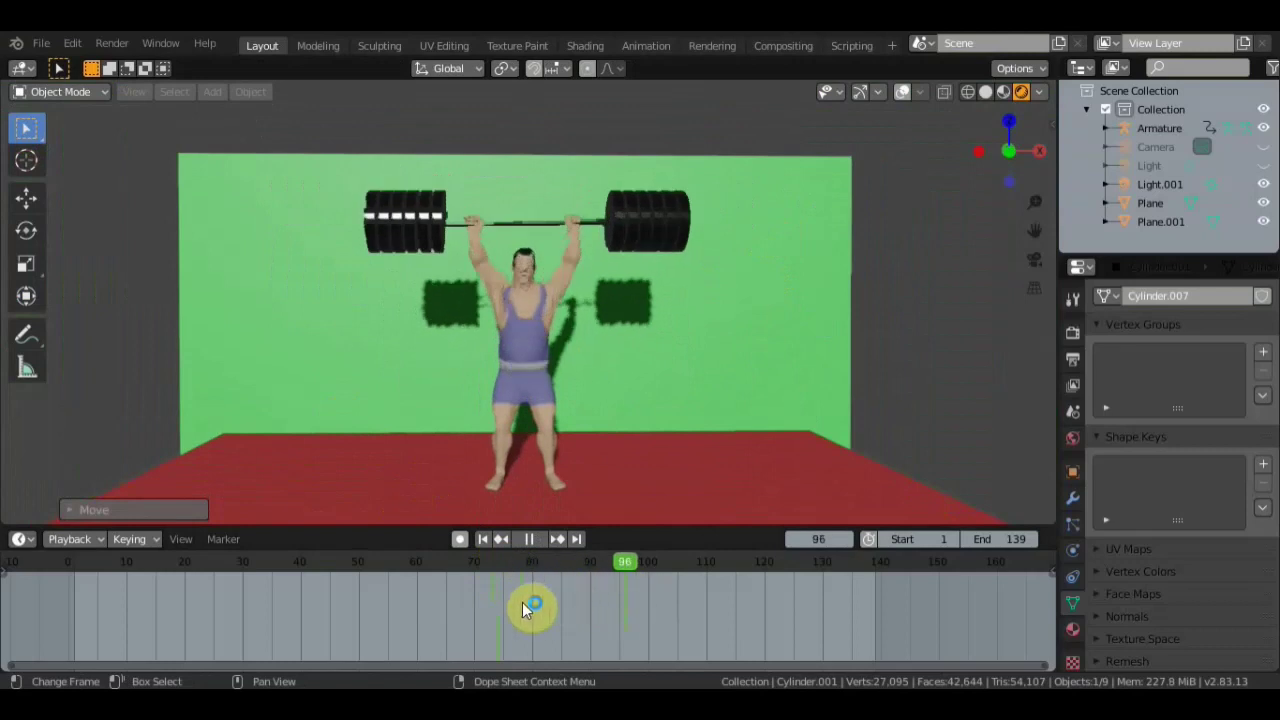
{"action": "key", "text": "shift+ctrl+space"}
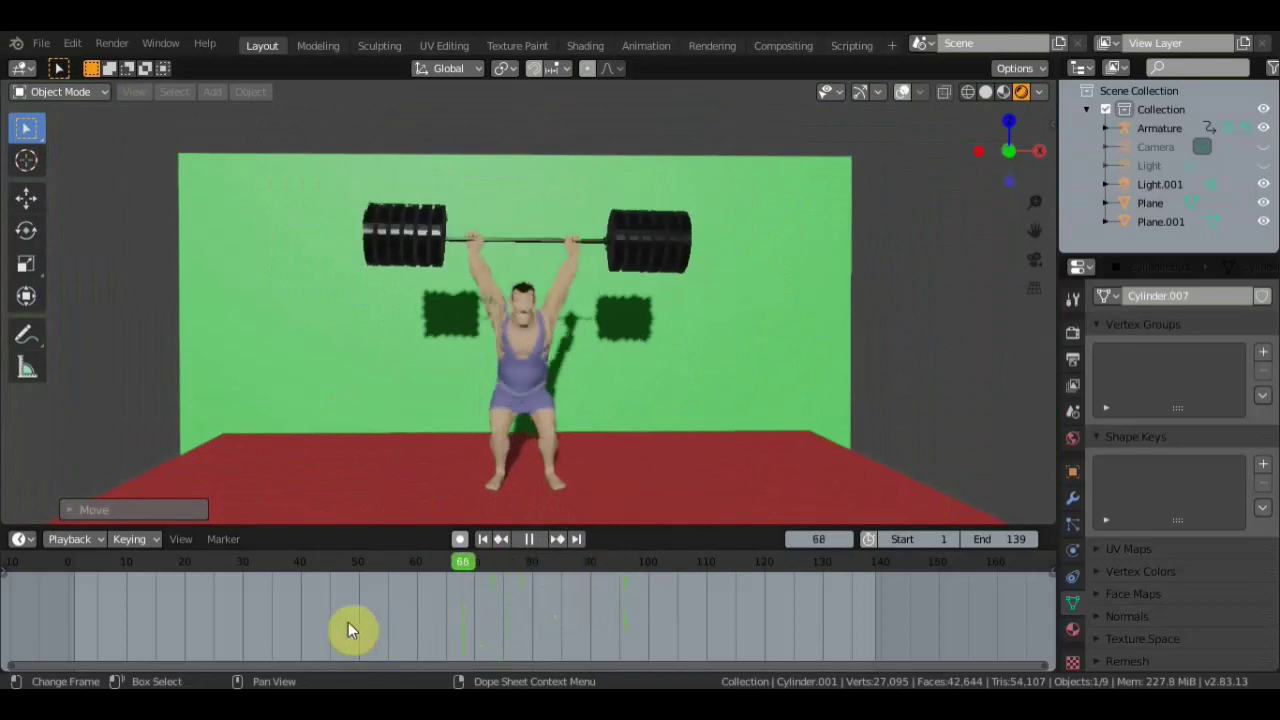
{"action": "key", "text": "space"}
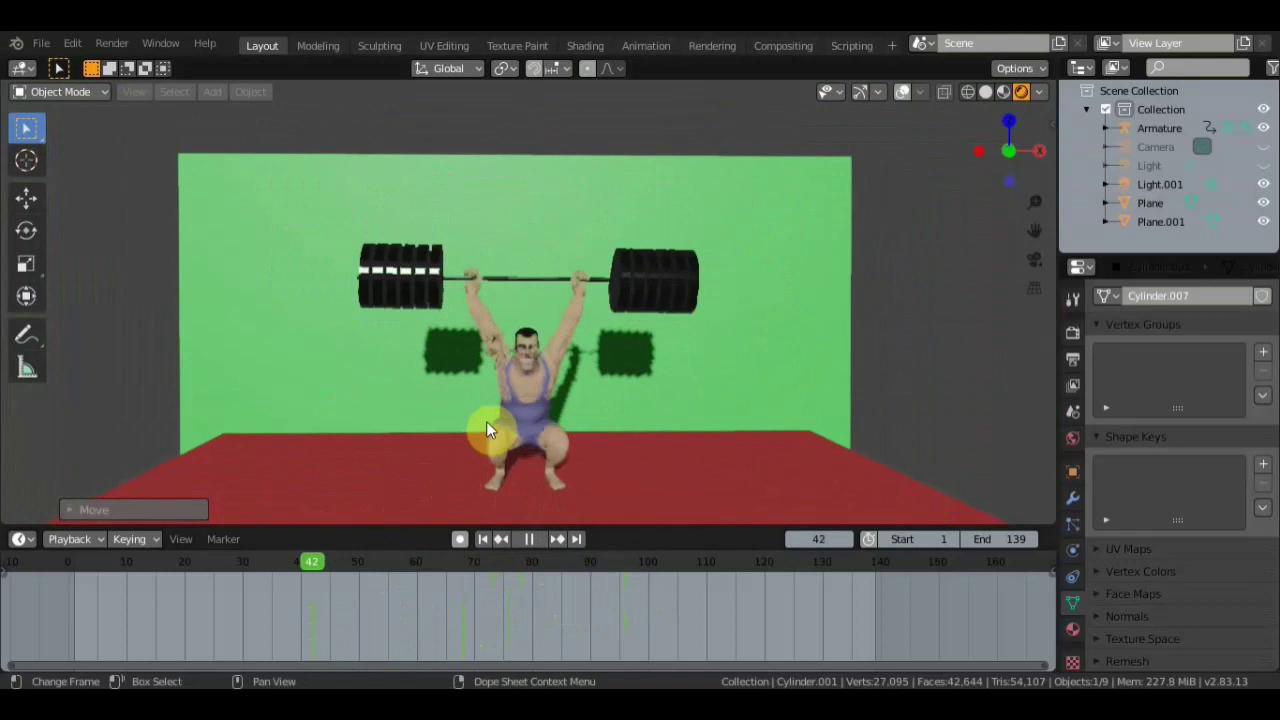
{"action": "scroll", "coordinate": [487, 420], "scroll_direction": "up", "scroll_amount": 2}
{"action": "scroll", "coordinate": [489, 420], "scroll_direction": "up", "scroll_amount": 3}
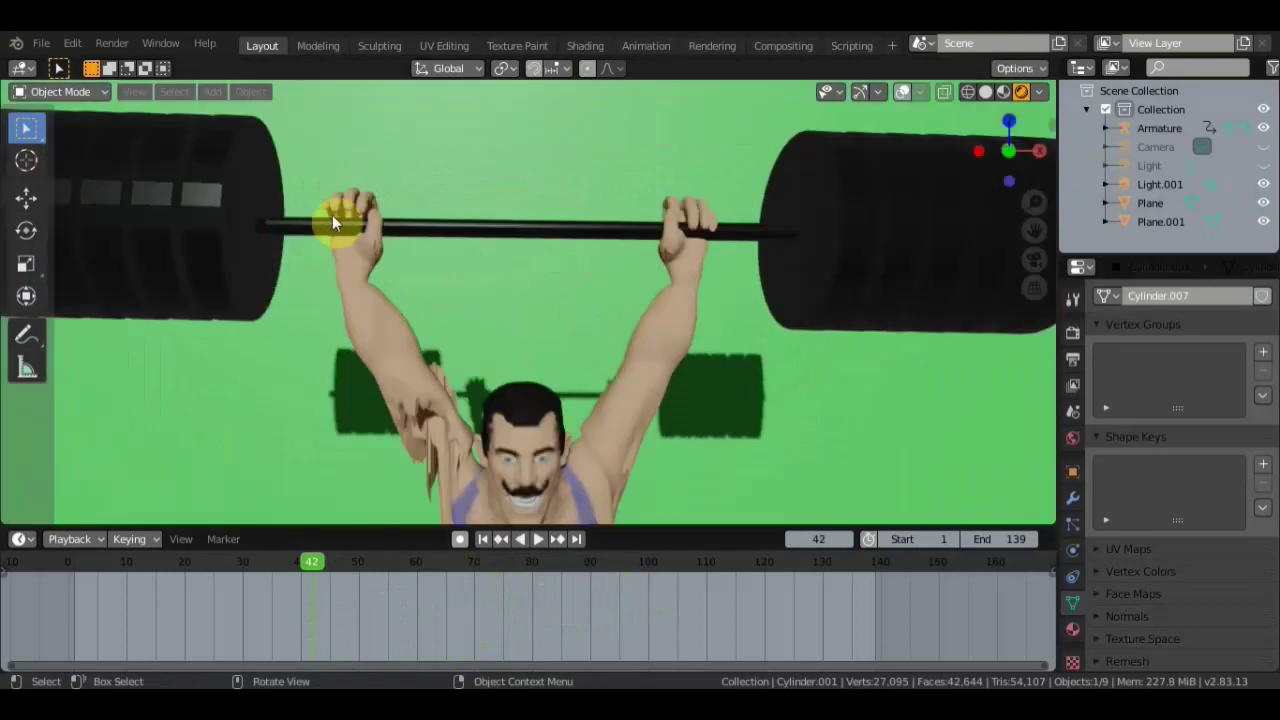
- Orbit and zoom around the figure, ending in an exact front view with numpad 1
{"action": "scroll", "coordinate": [401, 329], "scroll_direction": "down", "scroll_amount": 1}
{"action": "mouse_move", "coordinate": [401, 329]}
{"action": "middle_mouse_down"}
{"action": "mouse_move", "coordinate": [528, 354]}
{"action": "mouse_move", "coordinate": [580, 386]}
{"action": "mouse_move", "coordinate": [647, 273]}
{"action": "mouse_move", "coordinate": [513, 316]}
{"action": "mouse_move", "coordinate": [563, 285]}
{"action": "mouse_move", "coordinate": [525, 298]}
{"action": "mouse_move", "coordinate": [451, 200]}
{"action": "middle_mouse_up"}
{"action": "scroll", "coordinate": [647, 277], "scroll_direction": "up", "scroll_amount": 3}
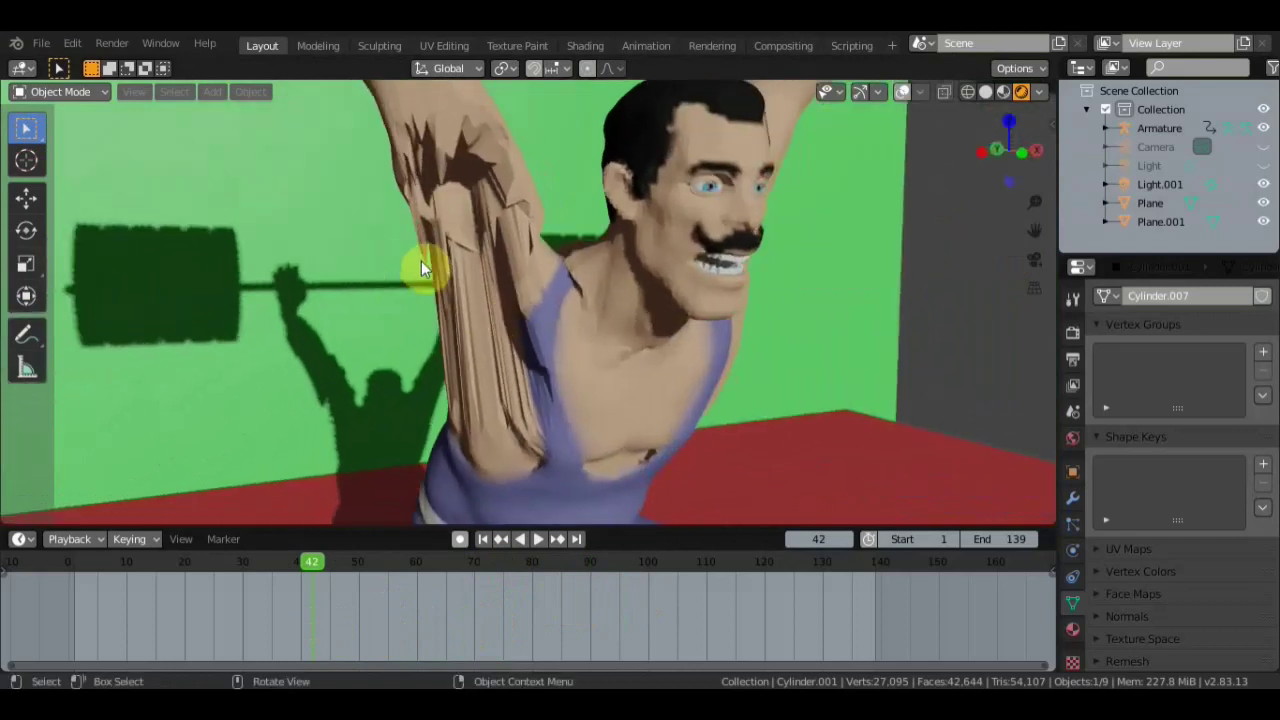
{"action": "scroll", "coordinate": [421, 268], "scroll_direction": "down", "scroll_amount": 2}
{"action": "scroll", "coordinate": [449, 277], "scroll_direction": "down", "scroll_amount": 2}
{"action": "mouse_move", "coordinate": [483, 392]}
{"action": "middle_mouse_down"}
{"action": "mouse_move", "coordinate": [456, 379]}
{"action": "mouse_move", "coordinate": [446, 290]}
{"action": "middle_mouse_up"}
{"action": "scroll", "coordinate": [446, 290], "scroll_direction": "up", "scroll_amount": 2}
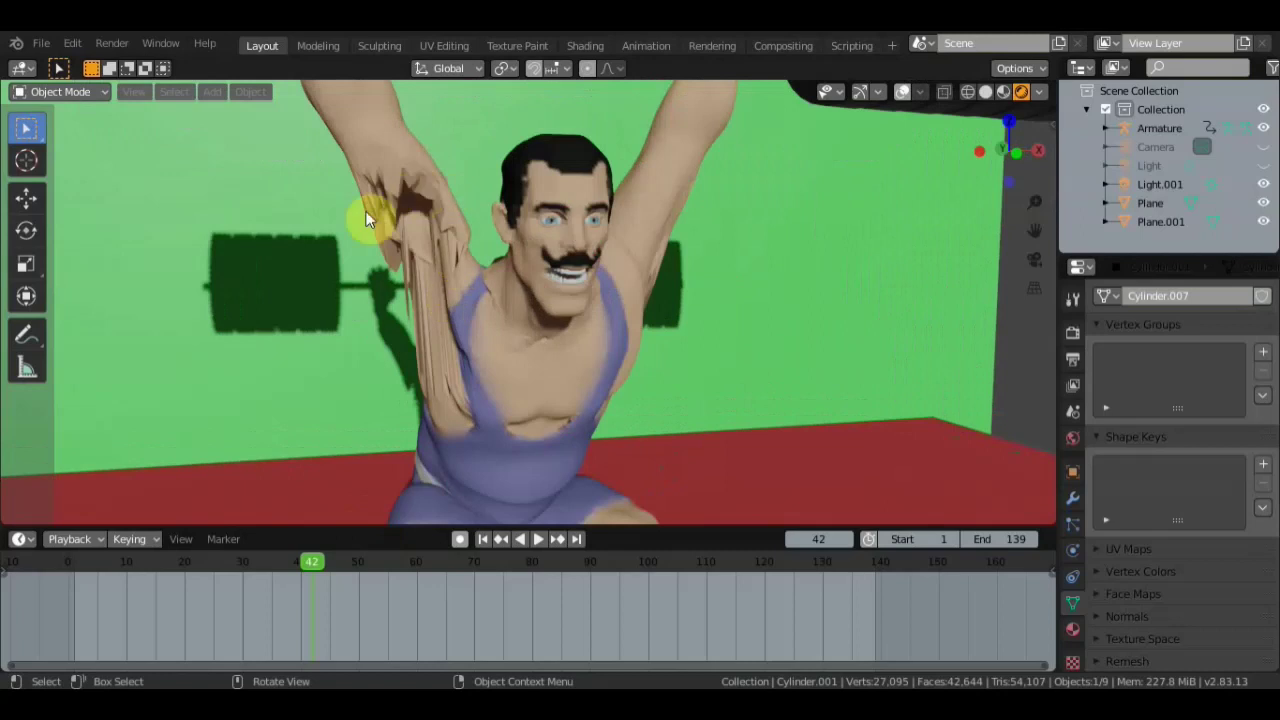
{"action": "scroll", "coordinate": [428, 262], "scroll_direction": "up", "scroll_amount": 2}
{"action": "scroll", "coordinate": [429, 248], "scroll_direction": "down", "scroll_amount": 2}
{"action": "scroll", "coordinate": [429, 248], "scroll_direction": "down", "scroll_amount": 2}
{"action": "scroll", "coordinate": [430, 258], "scroll_direction": "up", "scroll_amount": 2}
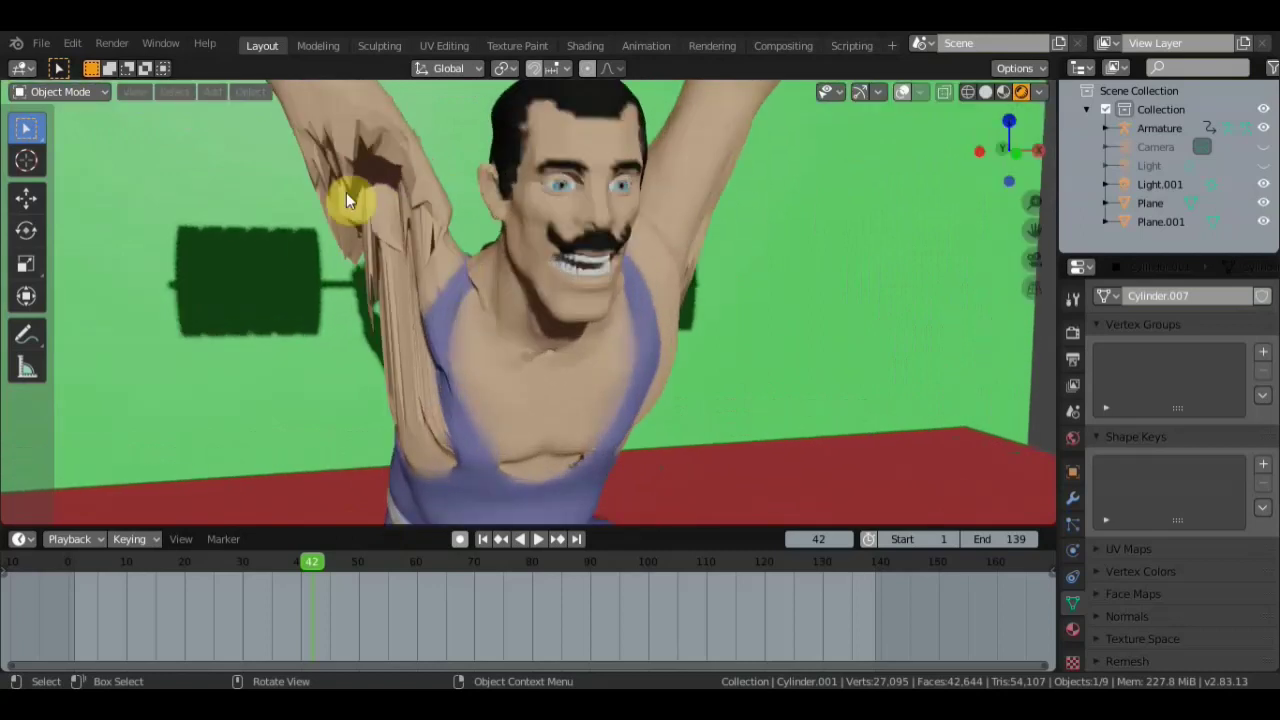
{"action": "mouse_move", "coordinate": [351, 232]}
{"action": "middle_mouse_down"}
{"action": "mouse_move", "coordinate": [433, 242]}
{"action": "mouse_move", "coordinate": [306, 233]}
{"action": "mouse_move", "coordinate": [378, 232]}
{"action": "middle_mouse_up"}
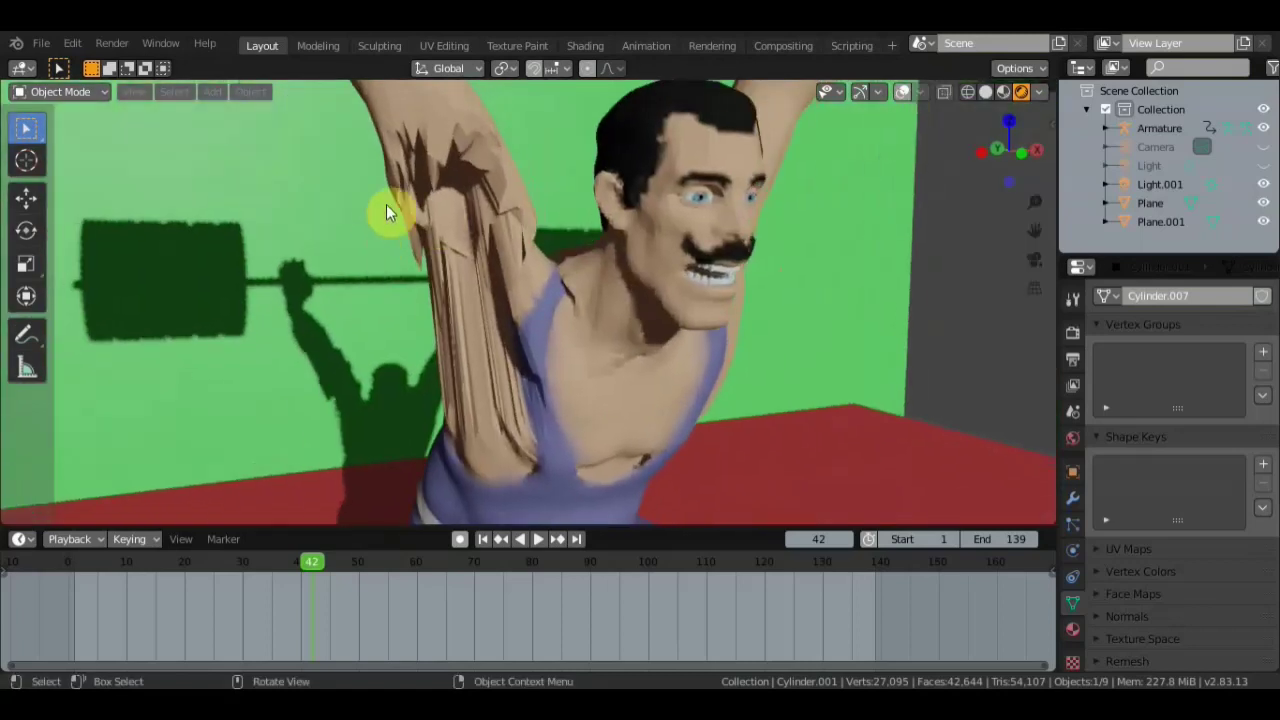
{"action": "key", "text": "KP_1"}
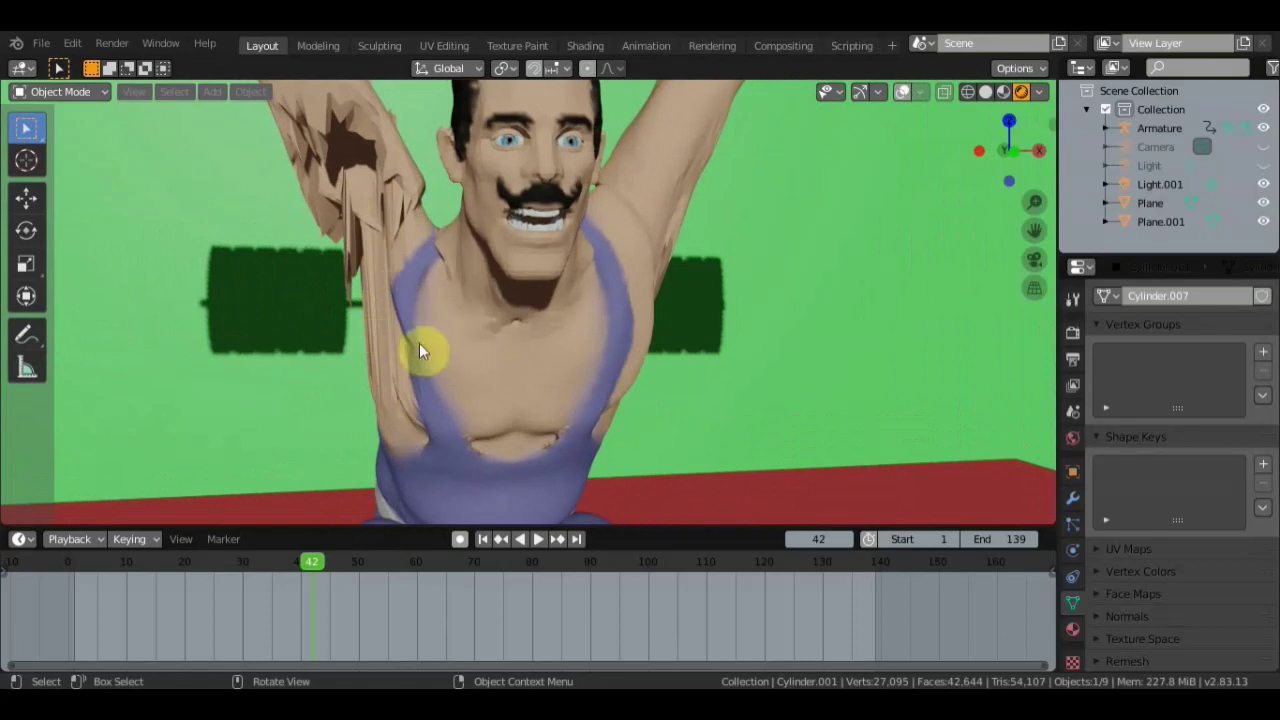
- Reframe the figure at an angled side view and enlarge the 3D viewport over the timeline
{"action": "scroll", "coordinate": [420, 345], "scroll_direction": "down", "scroll_amount": 4}
{"action": "scroll", "coordinate": [470, 329], "scroll_direction": "down", "scroll_amount": 3}
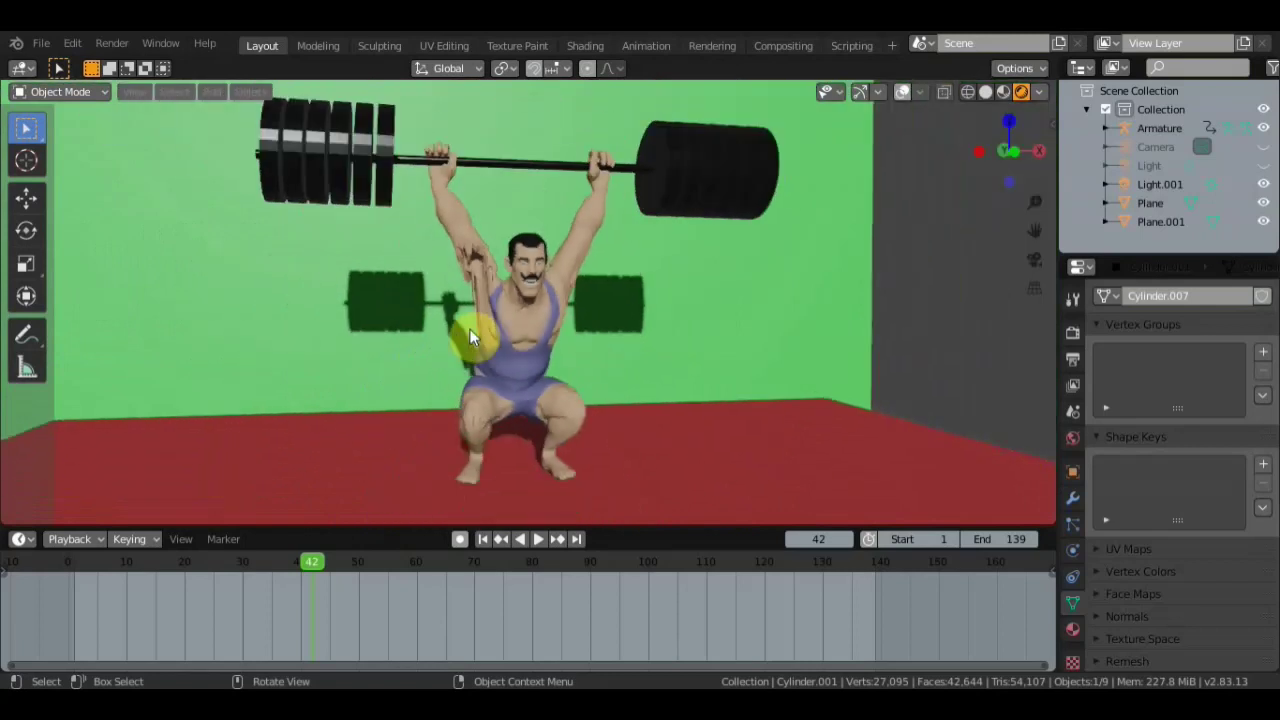
{"action": "scroll", "coordinate": [455, 329], "scroll_direction": "down", "scroll_amount": 1}
{"action": "scroll", "coordinate": [450, 332], "scroll_direction": "down", "scroll_amount": 1}
{"action": "scroll", "coordinate": [520, 292], "scroll_direction": "up", "scroll_amount": 1}
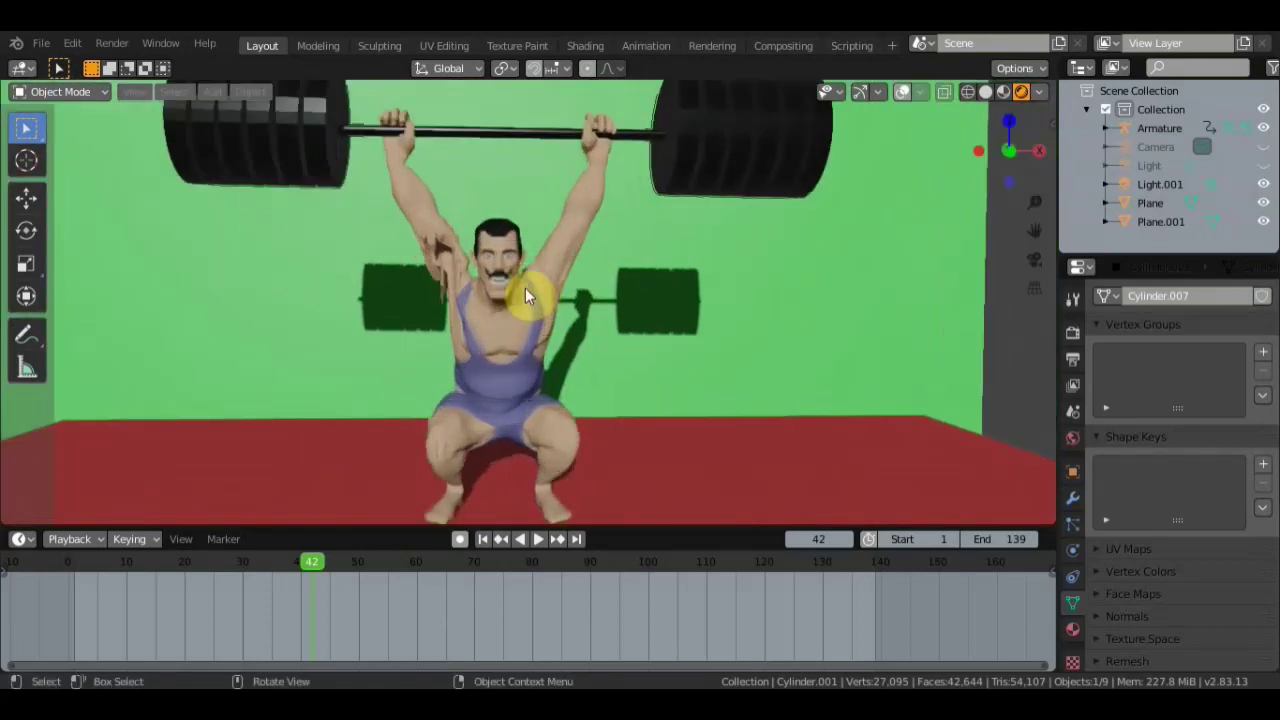
{"action": "scroll", "coordinate": [360, 273], "scroll_direction": "up", "scroll_amount": 2}
{"action": "scroll", "coordinate": [370, 250], "scroll_direction": "down", "scroll_amount": 2}
{"action": "scroll", "coordinate": [455, 247], "scroll_direction": "down", "scroll_amount": 1}
{"action": "scroll", "coordinate": [451, 260], "scroll_direction": "up", "scroll_amount": 3}
{"action": "middle_click_drag", "start_coordinate": [451, 260], "coordinate": [494, 268]}
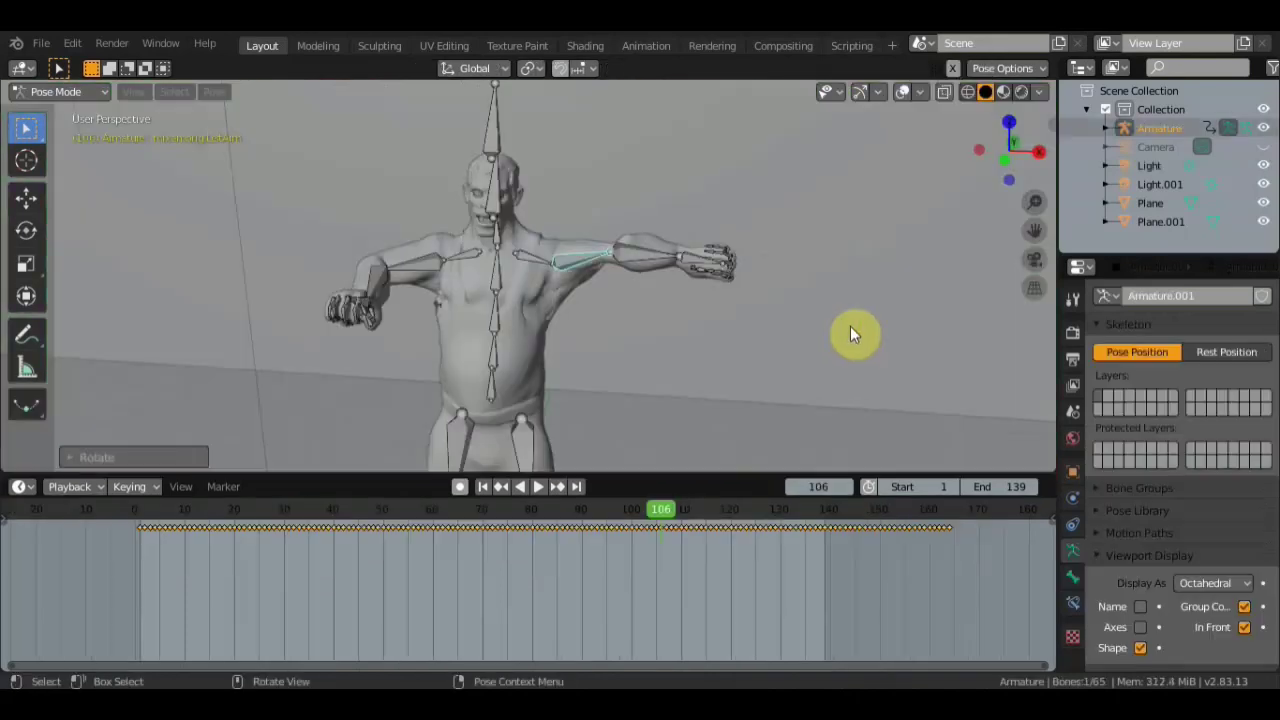
{"action": "mouse_move", "coordinate": [850, 326]}
{"action": "middle_mouse_down"}
{"action": "mouse_move", "coordinate": [817, 341]}
{"action": "mouse_move", "coordinate": [754, 336]}
{"action": "middle_mouse_up"}
{"action": "left_click_drag", "start_coordinate": [708, 472], "coordinate": [714, 634]}
{"action": "scroll", "coordinate": [690, 490], "scroll_direction": "up", "scroll_amount": 3}
{"action": "mouse_move", "coordinate": [672, 446]}
{"action": "middle_mouse_down"}
{"action": "mouse_move", "coordinate": [722, 443]}
{"action": "mouse_move", "coordinate": [749, 419]}
{"action": "middle_mouse_up"}
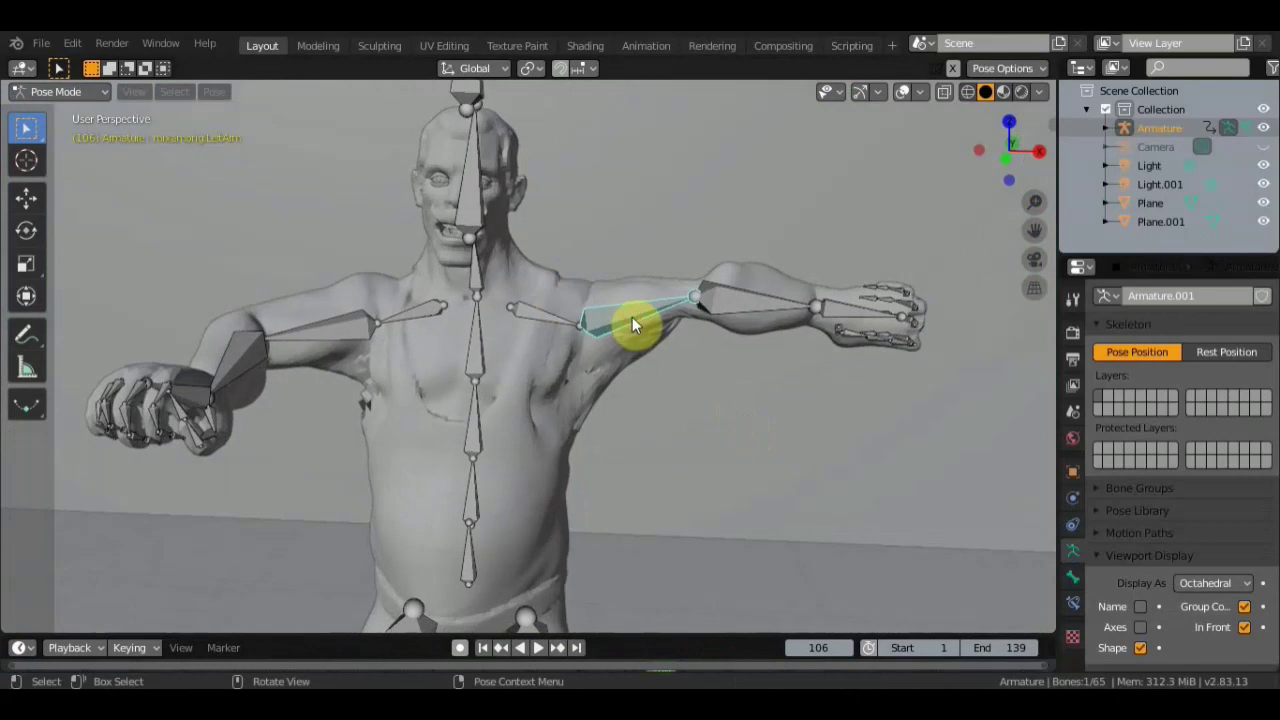
- Rotate the grey figure's upper-arm bone downward with the Transform gizmo to lower the arm
{"action": "left_click", "coordinate": [26, 296]}
{"action": "left_click_drag", "start_coordinate": [655, 295], "coordinate": [655, 370]}
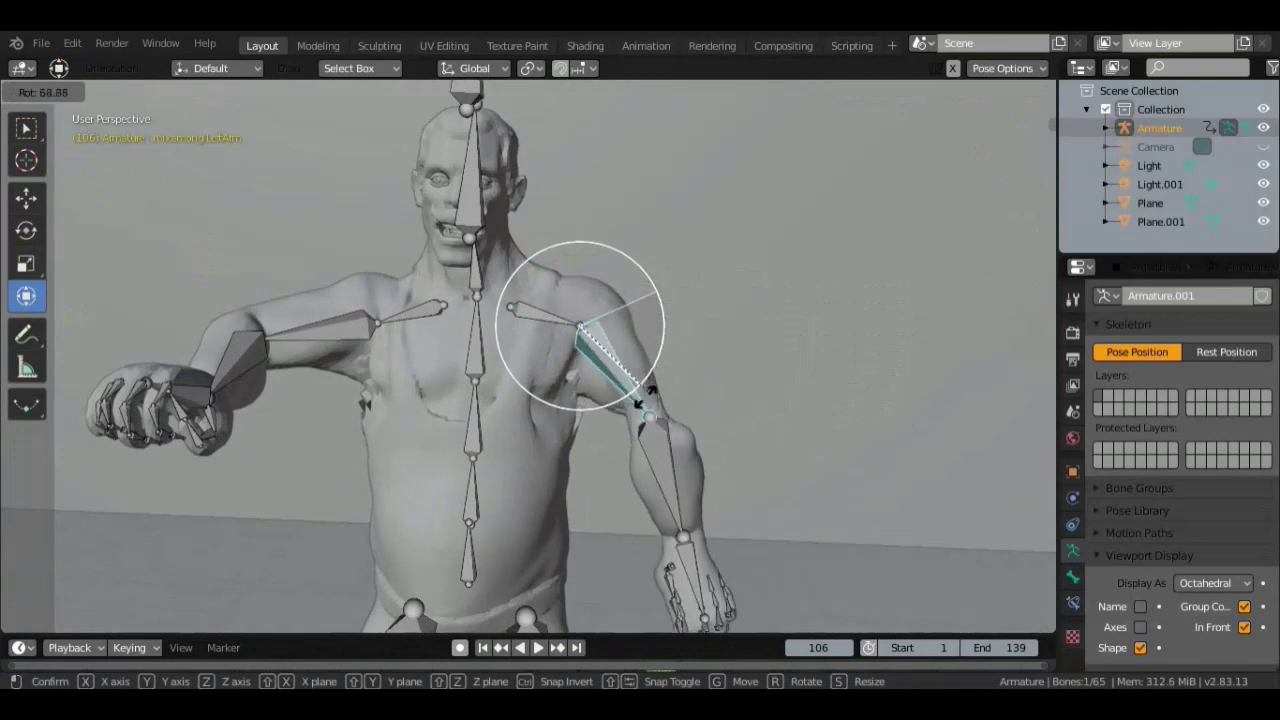
{"action": "left_click_drag", "start_coordinate": [655, 370], "coordinate": [648, 392]}
{"action": "mouse_move", "coordinate": [696, 352]}
{"action": "middle_mouse_down"}
{"action": "mouse_move", "coordinate": [576, 362]}
{"action": "mouse_move", "coordinate": [497, 348]}
{"action": "middle_mouse_up"}
{"action": "mouse_move", "coordinate": [499, 325]}
{"action": "left_mouse_down"}
{"action": "mouse_move", "coordinate": [507, 292]}
{"action": "mouse_move", "coordinate": [447, 183]}
{"action": "mouse_move", "coordinate": [573, 215]}
{"action": "left_mouse_up"}
{"action": "mouse_move", "coordinate": [573, 215]}
{"action": "middle_mouse_down"}
{"action": "mouse_move", "coordinate": [727, 242]}
{"action": "mouse_move", "coordinate": [613, 443]}
{"action": "middle_mouse_up"}
{"action": "mouse_move", "coordinate": [615, 380]}
{"action": "middle_mouse_down"}
{"action": "mouse_move", "coordinate": [500, 383]}
{"action": "mouse_move", "coordinate": [386, 420]}
{"action": "mouse_move", "coordinate": [349, 395]}
{"action": "mouse_move", "coordinate": [601, 364]}
{"action": "mouse_move", "coordinate": [596, 338]}
{"action": "middle_mouse_up"}
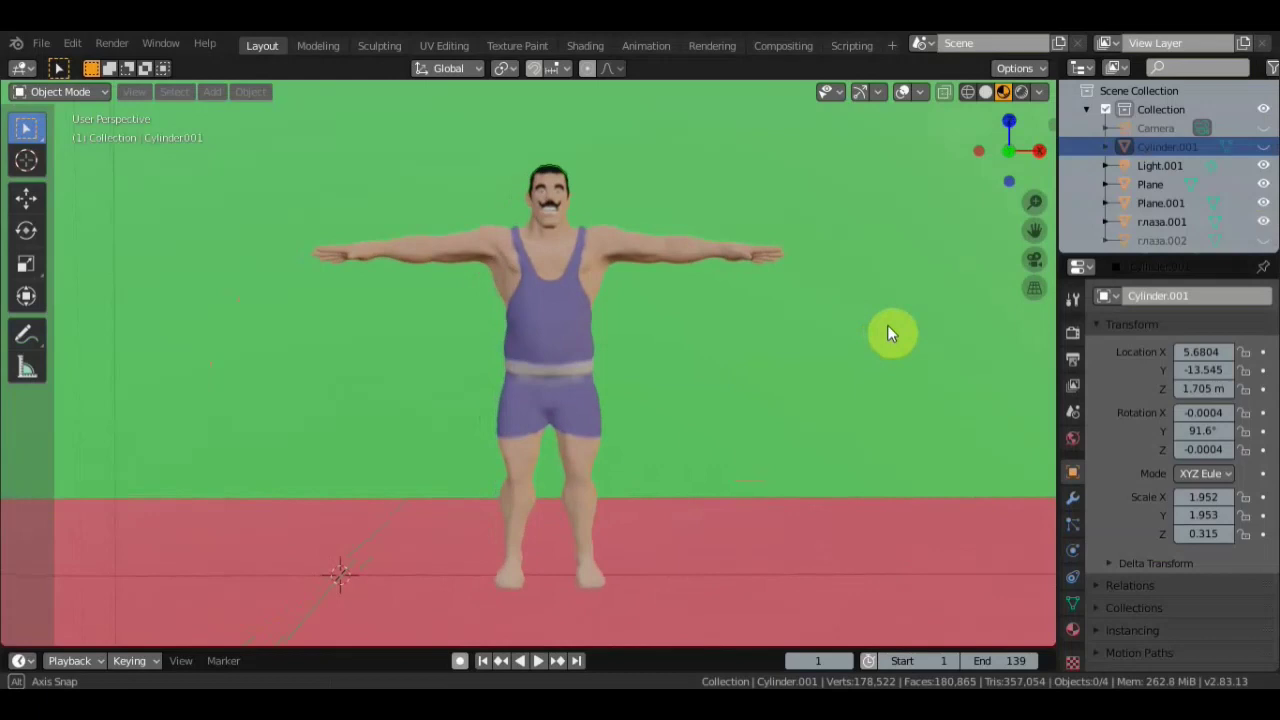
{"action": "middle_click_drag", "start_coordinate": [887, 324], "coordinate": [889, 326]}
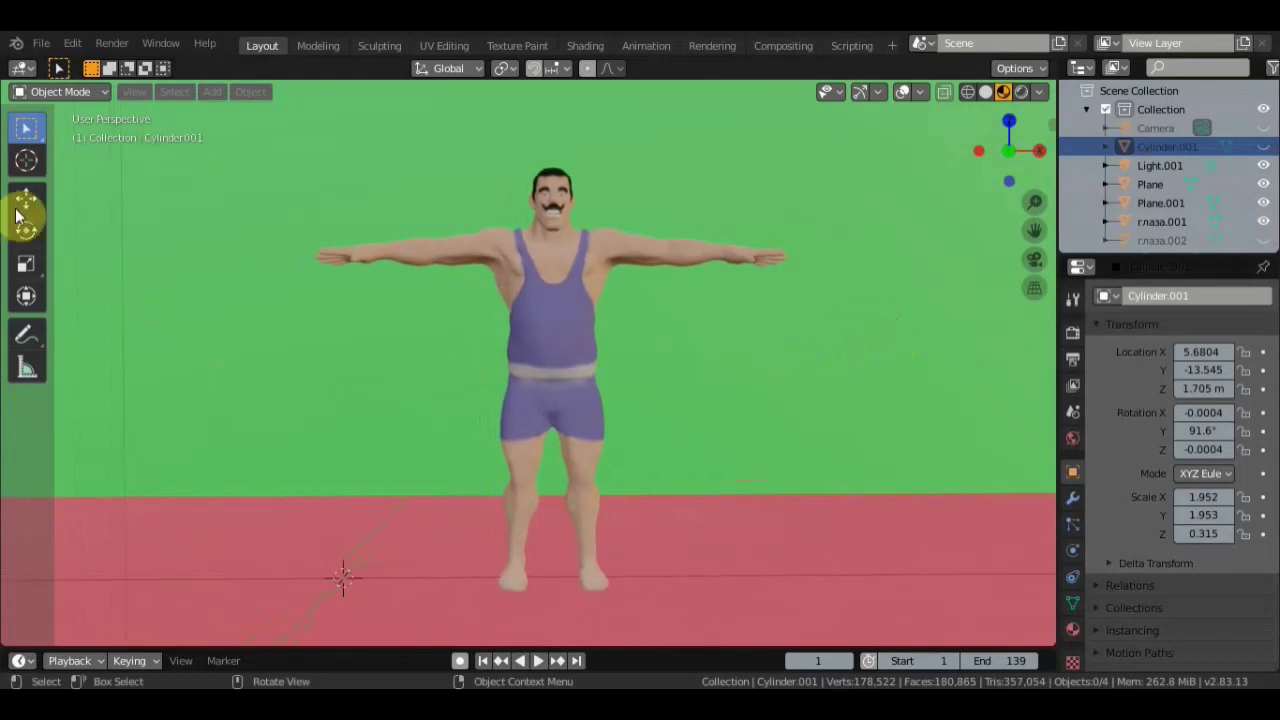
- With the Annotate tool, trace strokes down the strongman's leg and along his arm to the hand
{"action": "left_click", "coordinate": [26, 335]}
{"action": "mouse_move", "coordinate": [548, 237]}
{"action": "middle_mouse_down"}
{"action": "mouse_move", "coordinate": [663, 343]}
{"action": "mouse_move", "coordinate": [455, 332]}
{"action": "mouse_move", "coordinate": [408, 397]}
{"action": "middle_mouse_up"}
{"action": "scroll", "coordinate": [408, 406], "scroll_direction": "up", "scroll_amount": 2}
{"action": "mouse_move", "coordinate": [361, 396]}
{"action": "left_mouse_down"}
{"action": "mouse_move", "coordinate": [337, 451]}
{"action": "mouse_move", "coordinate": [366, 520]}
{"action": "mouse_move", "coordinate": [377, 407]}
{"action": "mouse_move", "coordinate": [371, 485]}
{"action": "left_mouse_up"}
{"action": "mouse_move", "coordinate": [377, 510]}
{"action": "middle_mouse_down"}
{"action": "mouse_move", "coordinate": [477, 423]}
{"action": "mouse_move", "coordinate": [477, 486]}
{"action": "mouse_move", "coordinate": [421, 447]}
{"action": "middle_mouse_up"}
{"action": "mouse_move", "coordinate": [418, 440]}
{"action": "left_mouse_down"}
{"action": "mouse_move", "coordinate": [486, 480]}
{"action": "mouse_move", "coordinate": [503, 566]}
{"action": "left_mouse_up"}
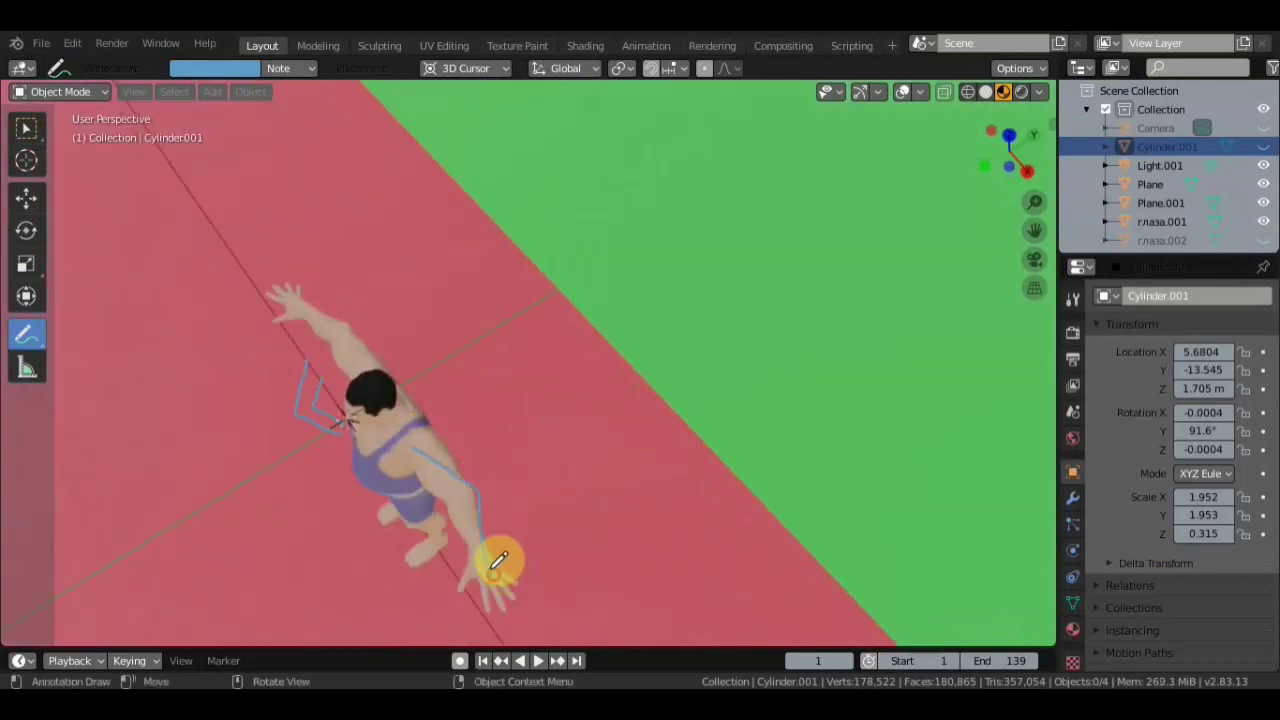
{"action": "left_click_drag", "start_coordinate": [466, 502], "coordinate": [477, 562]}
- Scribble an outline around the right hand and draw a stroke along the left arm
{"action": "middle_click_drag", "start_coordinate": [481, 576], "coordinate": [634, 409]}
{"action": "mouse_move", "coordinate": [686, 337]}
{"action": "middle_mouse_down"}
{"action": "mouse_move", "coordinate": [703, 338]}
{"action": "mouse_move", "coordinate": [734, 251]}
{"action": "middle_mouse_up"}
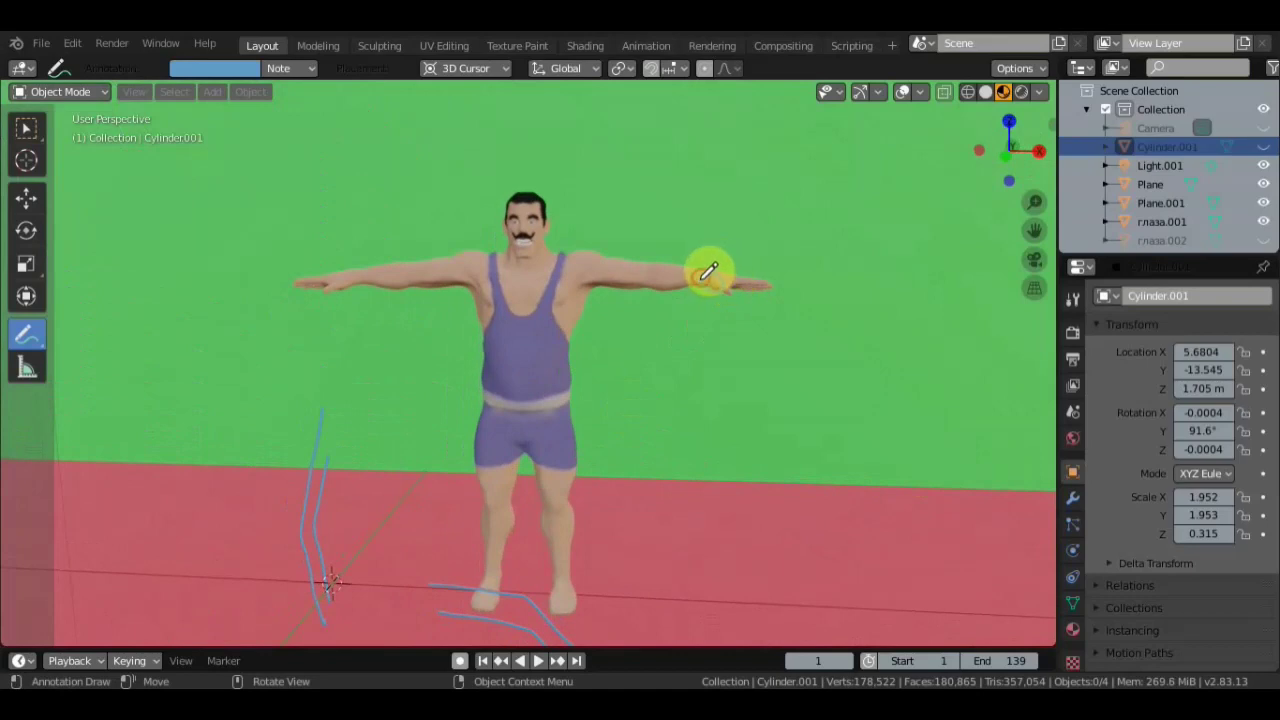
{"action": "left_click_drag", "start_coordinate": [709, 272], "coordinate": [728, 283]}
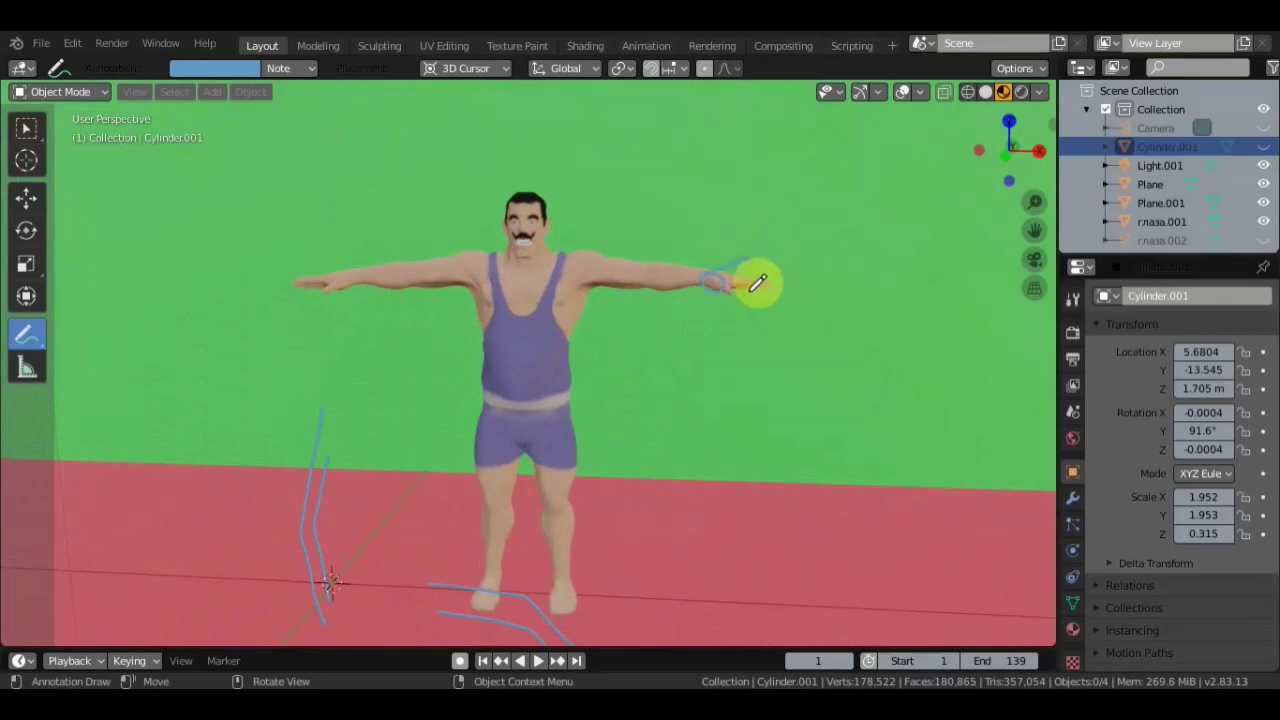
{"action": "left_click_drag", "start_coordinate": [740, 316], "coordinate": [705, 278]}
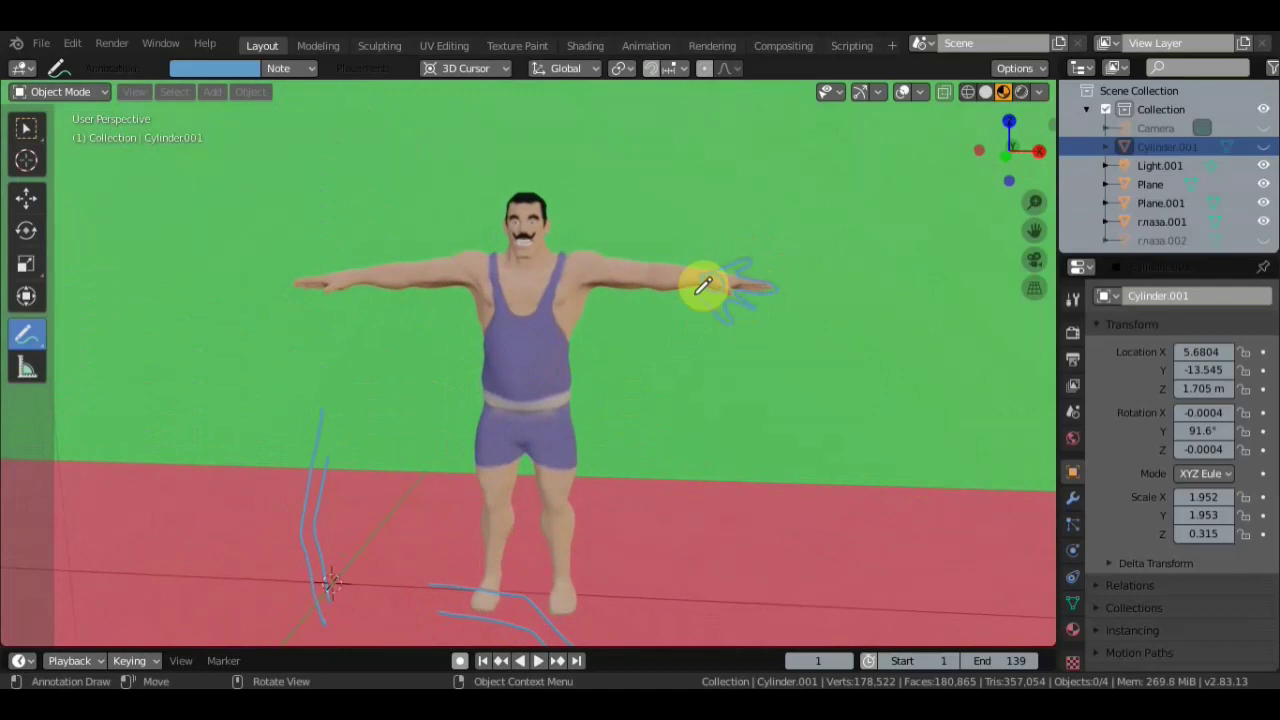
{"action": "left_click_drag", "start_coordinate": [466, 260], "coordinate": [306, 322]}
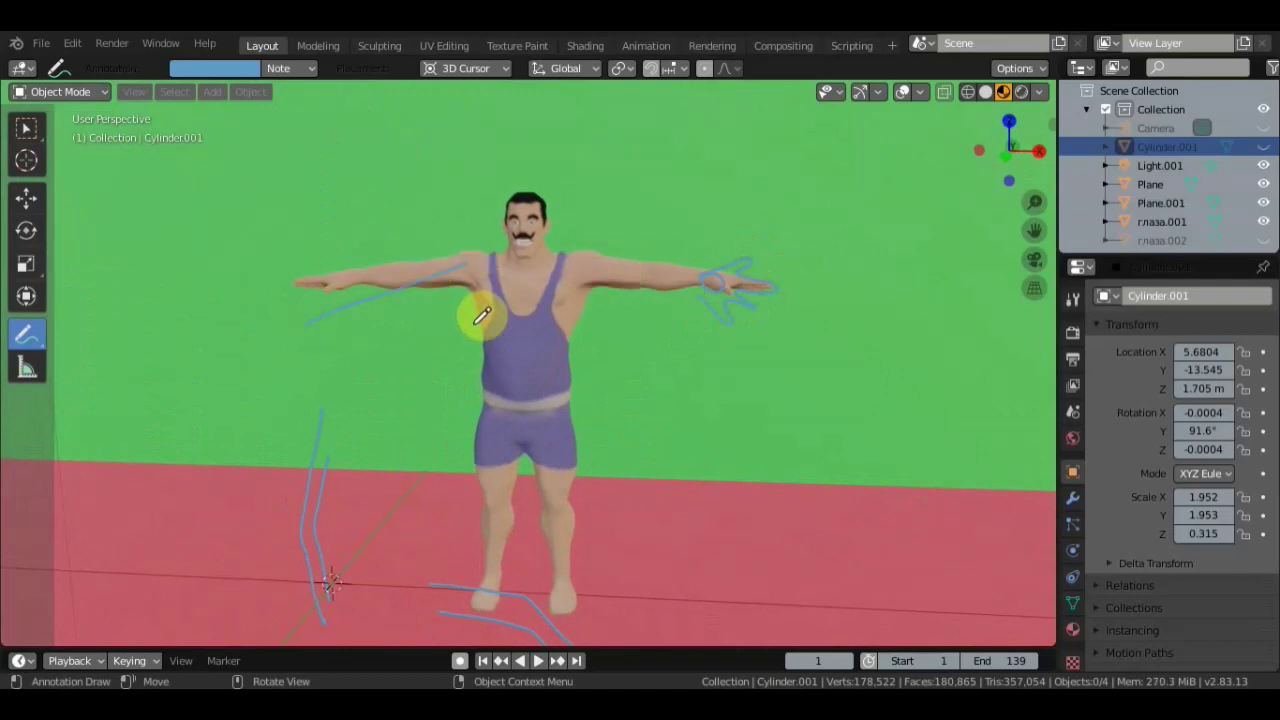
{"action": "mouse_move", "coordinate": [523, 314]}
{"action": "middle_mouse_down"}
{"action": "mouse_move", "coordinate": [552, 325]}
{"action": "mouse_move", "coordinate": [543, 332]}
{"action": "mouse_move", "coordinate": [514, 287]}
{"action": "mouse_move", "coordinate": [494, 286]}
{"action": "middle_mouse_up"}
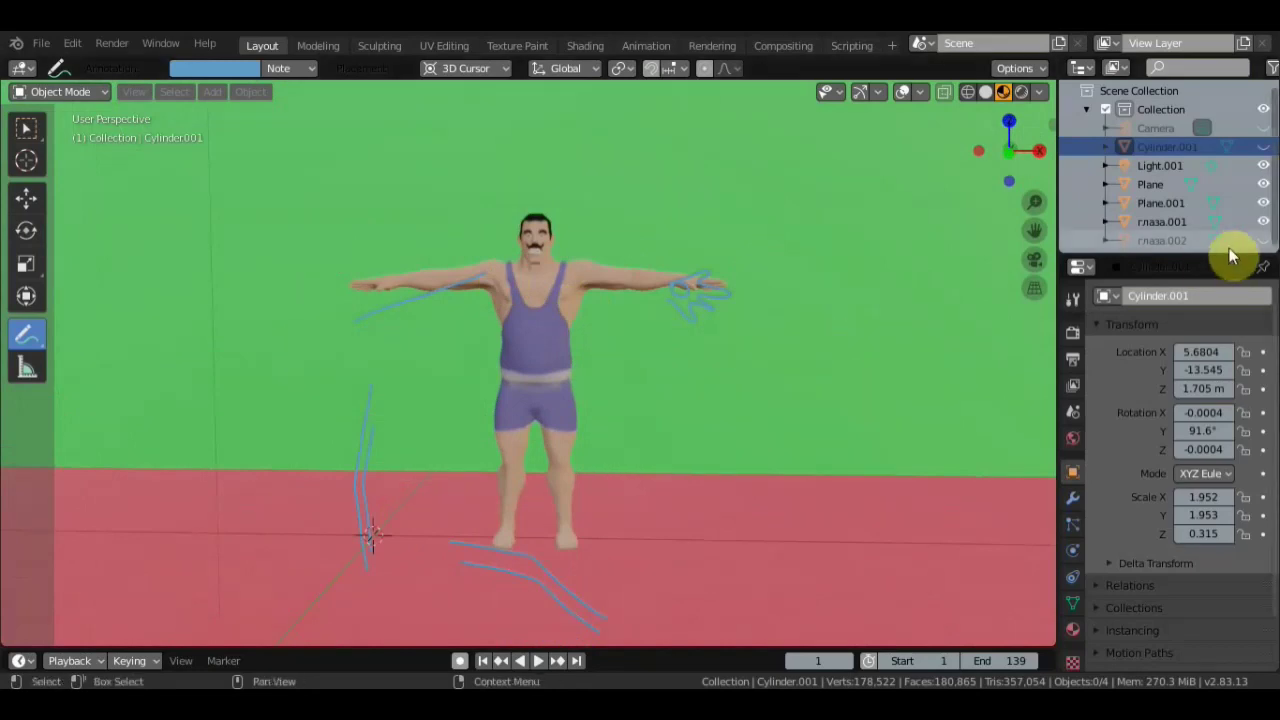
- Unhide the A-posed strongman in the Outliner and frame both figures side by side
{"action": "left_click", "coordinate": [1263, 241]}
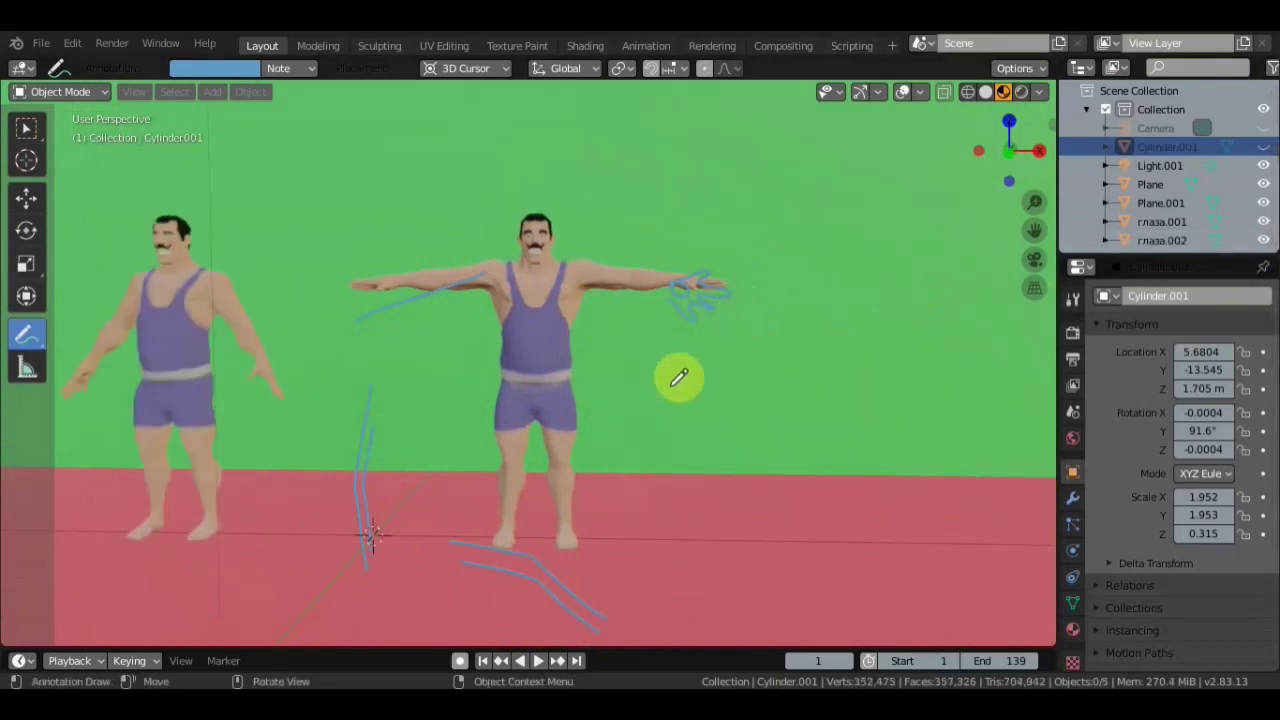
{"action": "middle_click_drag", "start_coordinate": [640, 398], "coordinate": [886, 391], "text": "shift"}
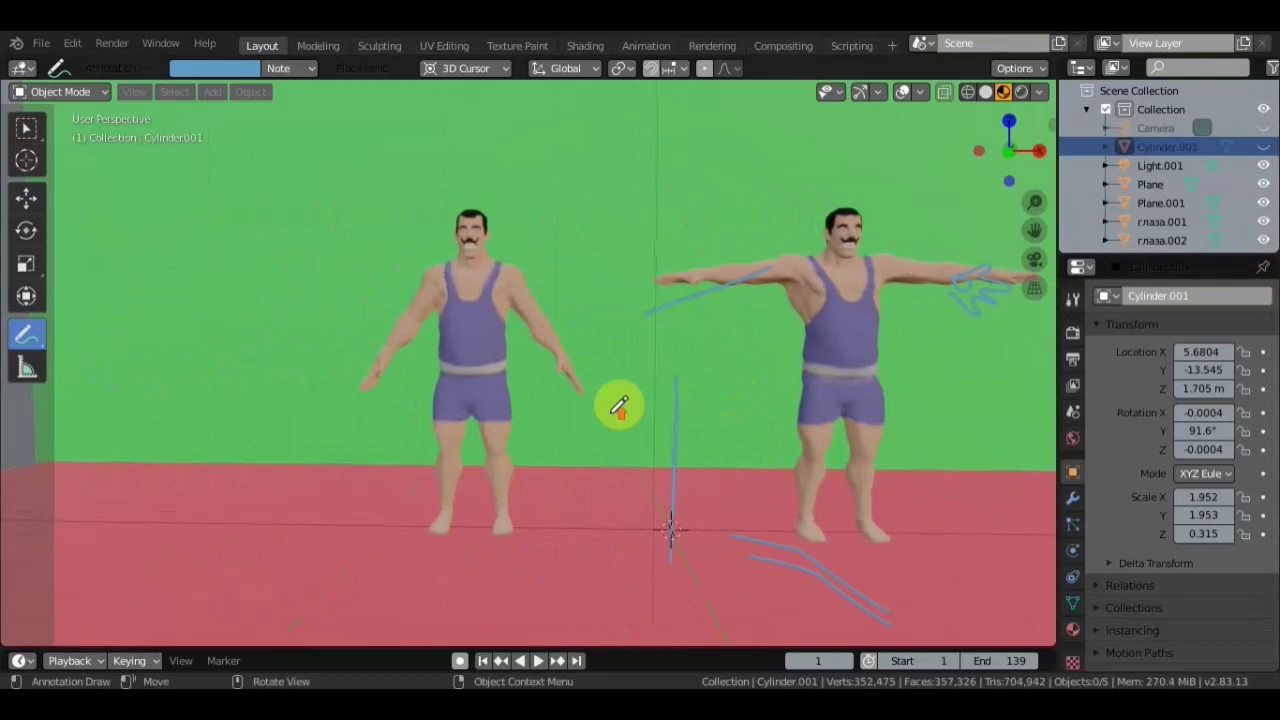
{"action": "scroll", "coordinate": [614, 406], "scroll_direction": "up", "scroll_amount": 3}
{"action": "scroll", "coordinate": [643, 391], "scroll_direction": "down", "scroll_amount": 2}
{"action": "middle_click_drag", "start_coordinate": [644, 391], "coordinate": [658, 391]}
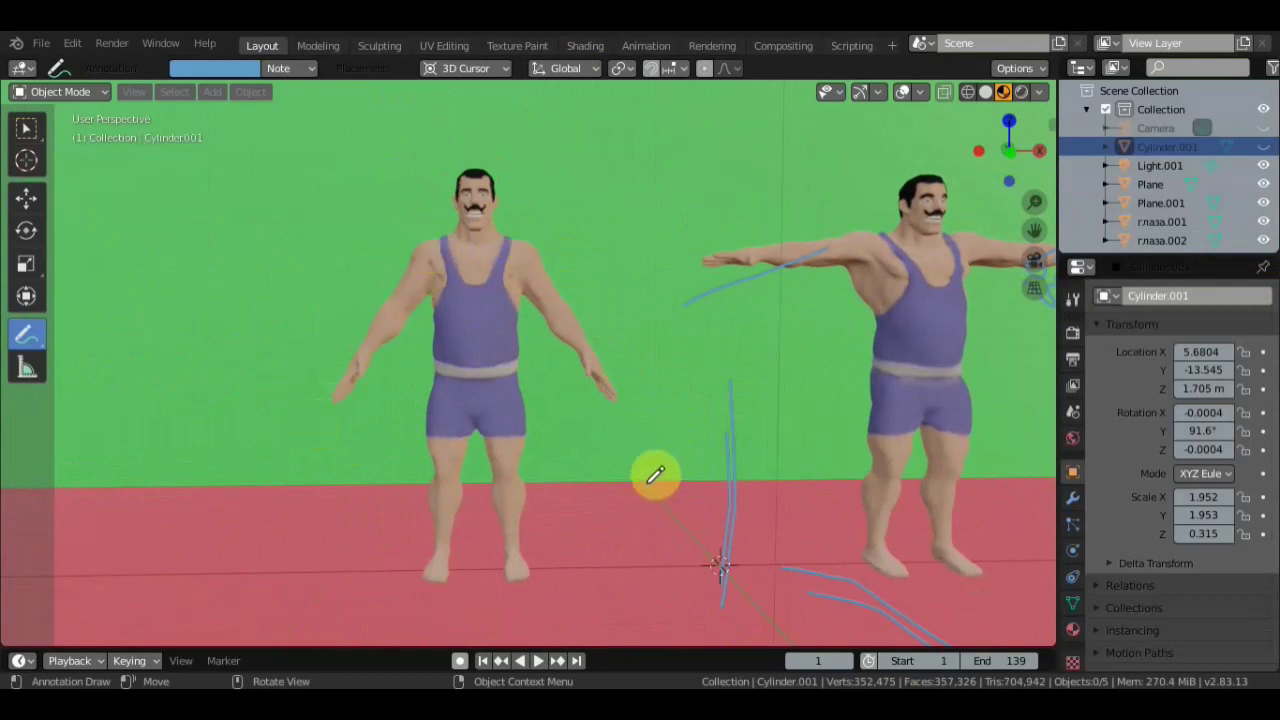
- Recentre both figures, then annotate a horizontal line across the A-posed strongman's shoulders
{"action": "left_click", "coordinate": [26, 128]}
{"action": "middle_click_drag", "start_coordinate": [680, 391], "coordinate": [529, 388]}
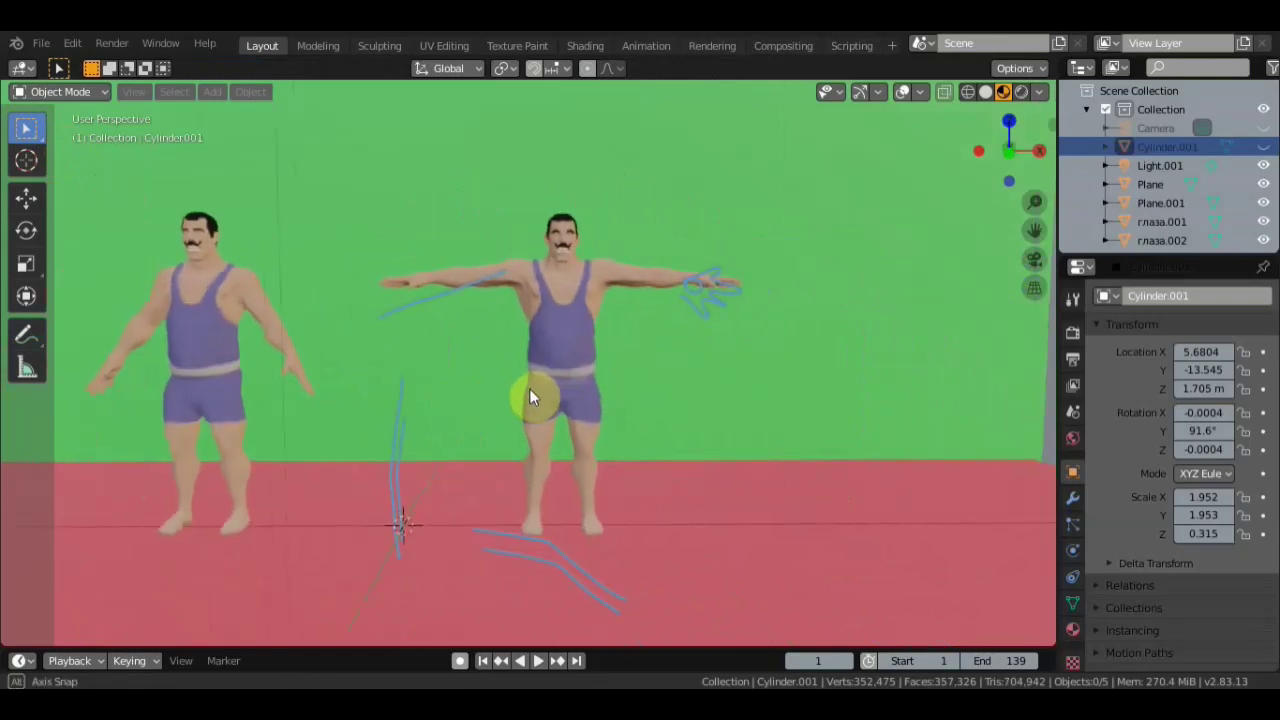
{"action": "scroll", "coordinate": [551, 397], "scroll_direction": "up", "scroll_amount": 3}
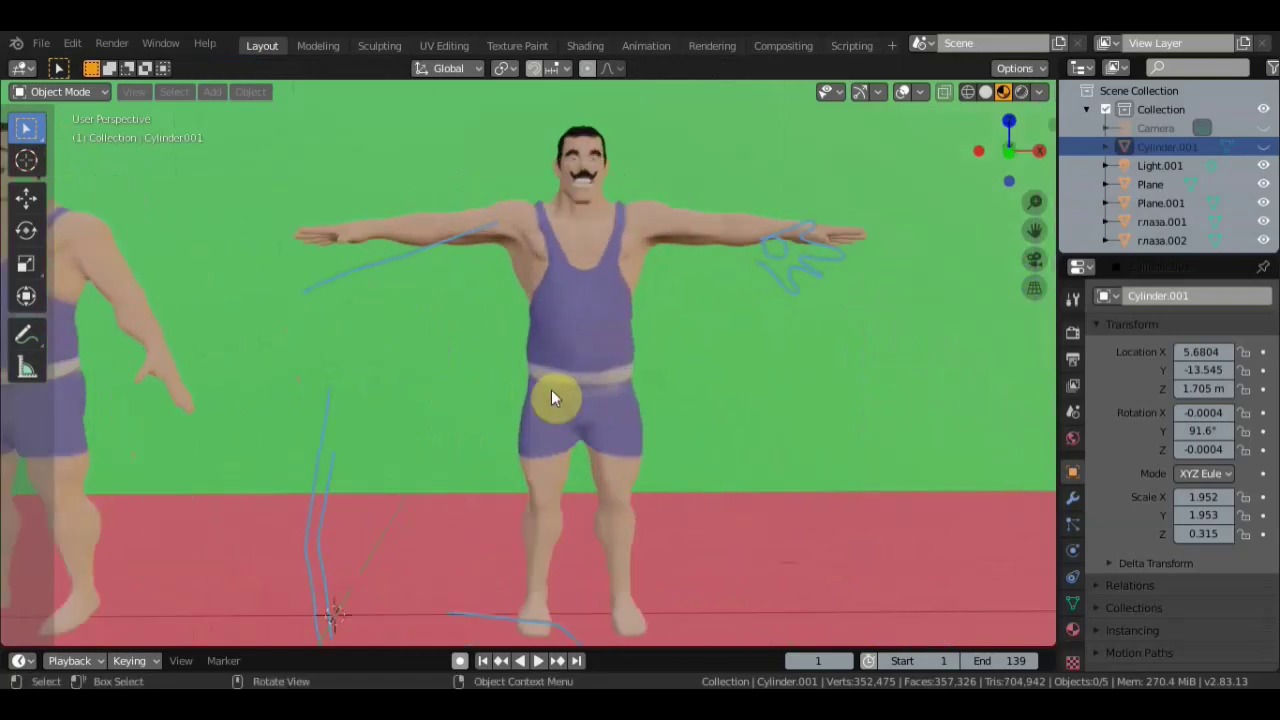
{"action": "scroll", "coordinate": [551, 389], "scroll_direction": "down", "scroll_amount": 3}
{"action": "mouse_move", "coordinate": [551, 389]}
{"action": "middle_mouse_down"}
{"action": "mouse_move", "coordinate": [629, 390]}
{"action": "mouse_move", "coordinate": [546, 240]}
{"action": "middle_mouse_up"}
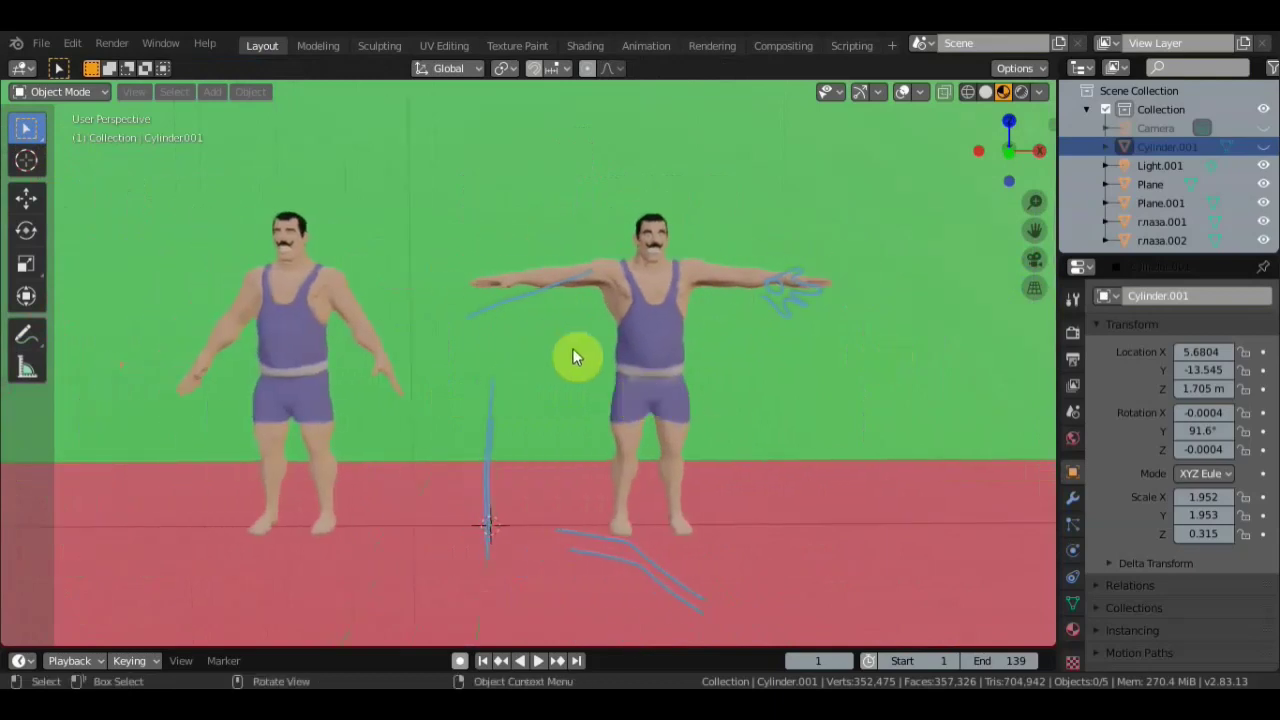
{"action": "scroll", "coordinate": [520, 305], "scroll_direction": "up", "scroll_amount": 2}
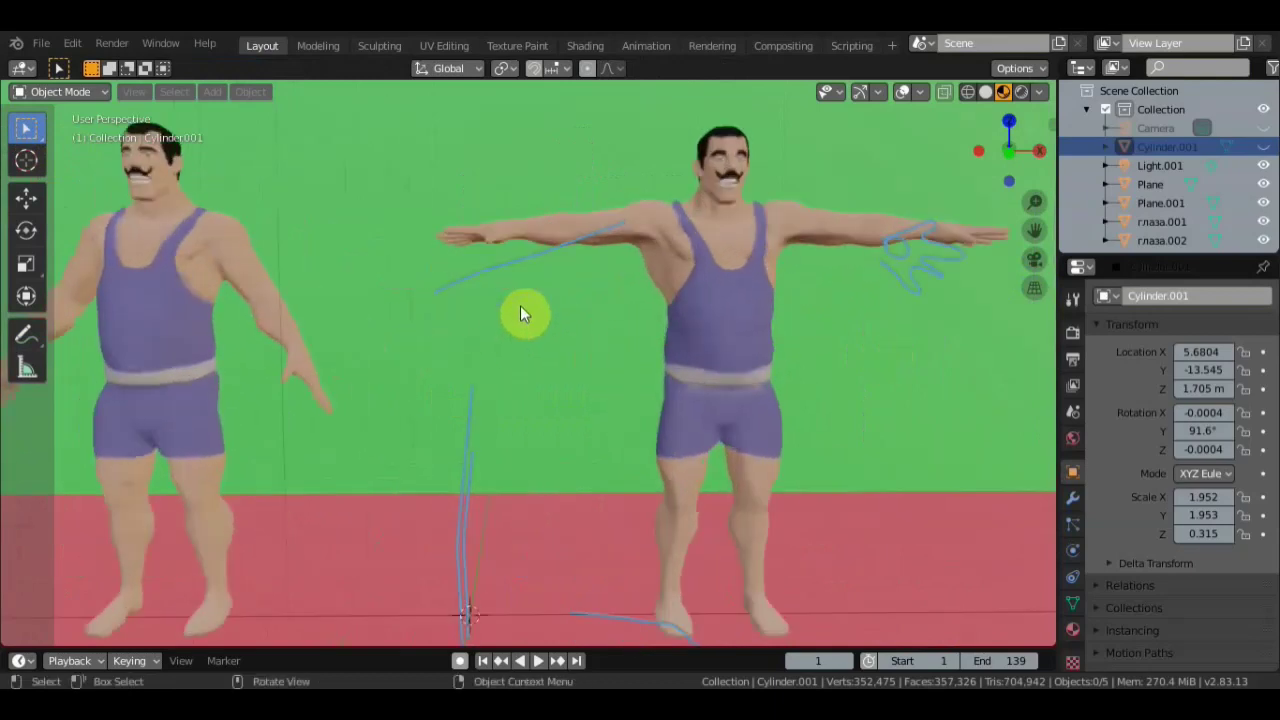
{"action": "scroll", "coordinate": [520, 305], "scroll_direction": "down", "scroll_amount": 1}
{"action": "middle_click_drag", "start_coordinate": [527, 313], "coordinate": [477, 257]}
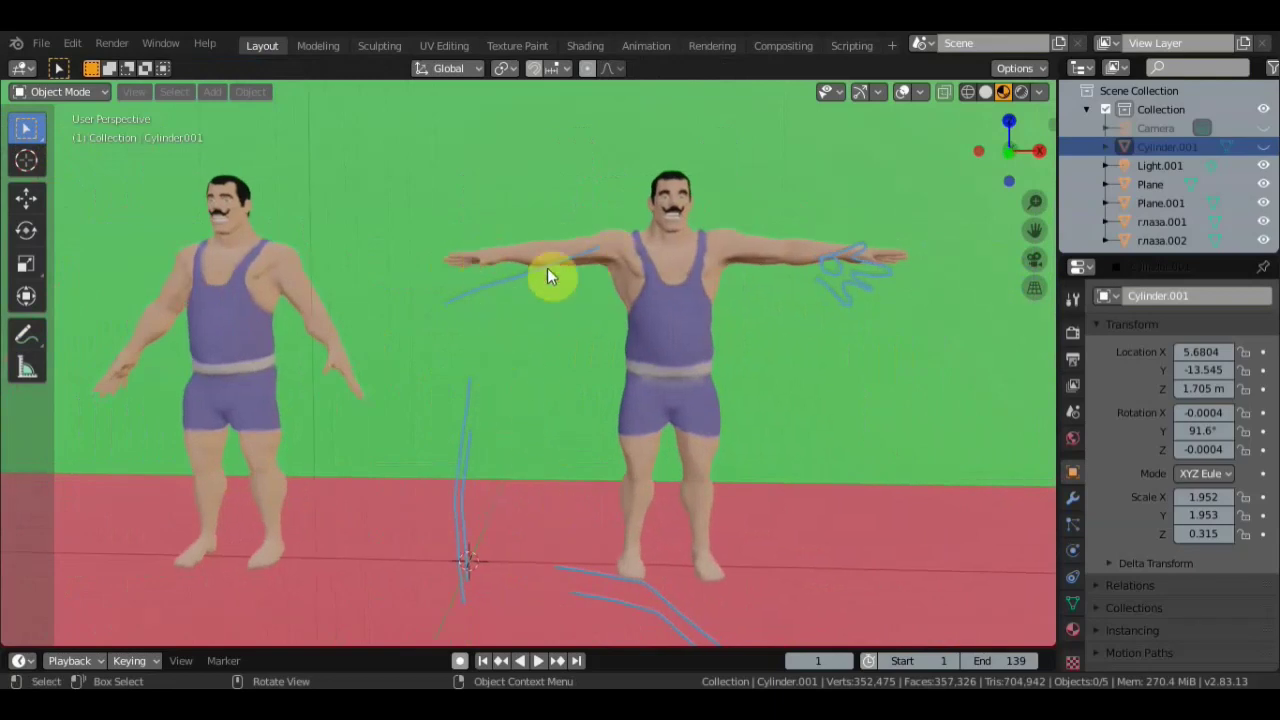
{"action": "mouse_move", "coordinate": [527, 318]}
{"action": "middle_mouse_down"}
{"action": "mouse_move", "coordinate": [658, 317]}
{"action": "mouse_move", "coordinate": [572, 339]}
{"action": "mouse_move", "coordinate": [594, 349]}
{"action": "mouse_move", "coordinate": [395, 278]}
{"action": "middle_mouse_up"}
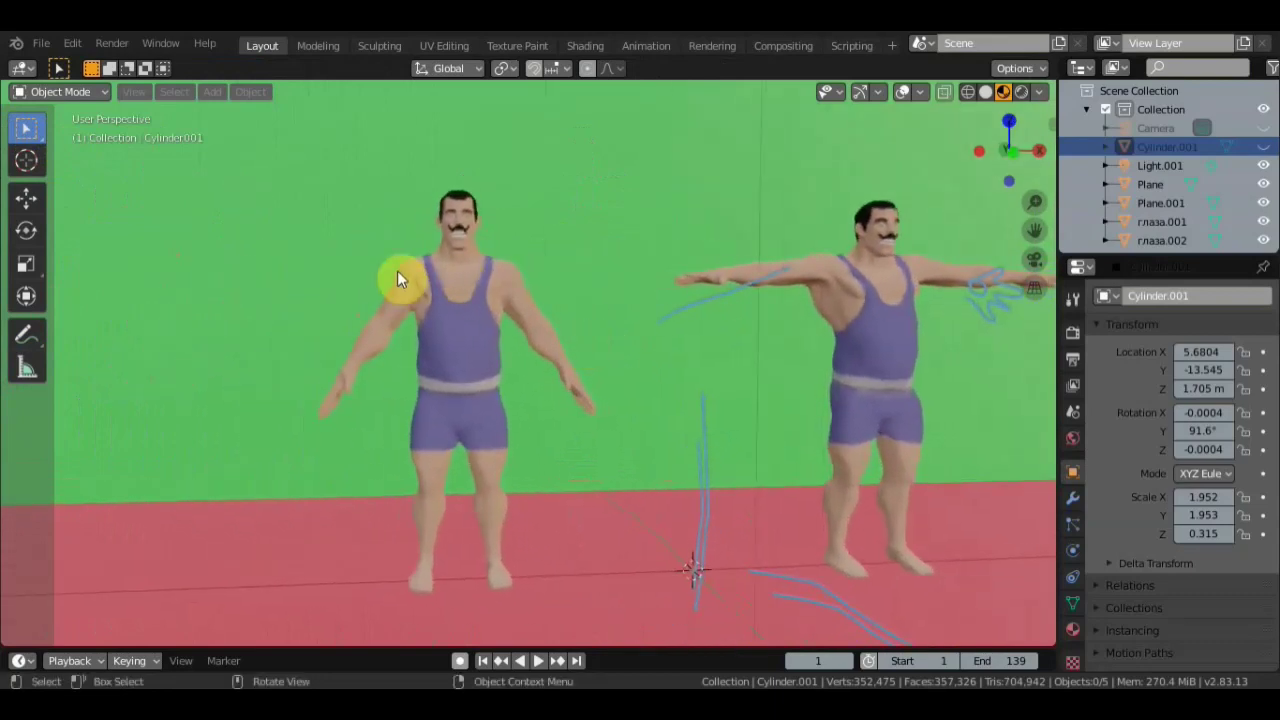
{"action": "left_click", "coordinate": [27, 328]}
{"action": "left_click_drag", "start_coordinate": [354, 260], "coordinate": [584, 260]}
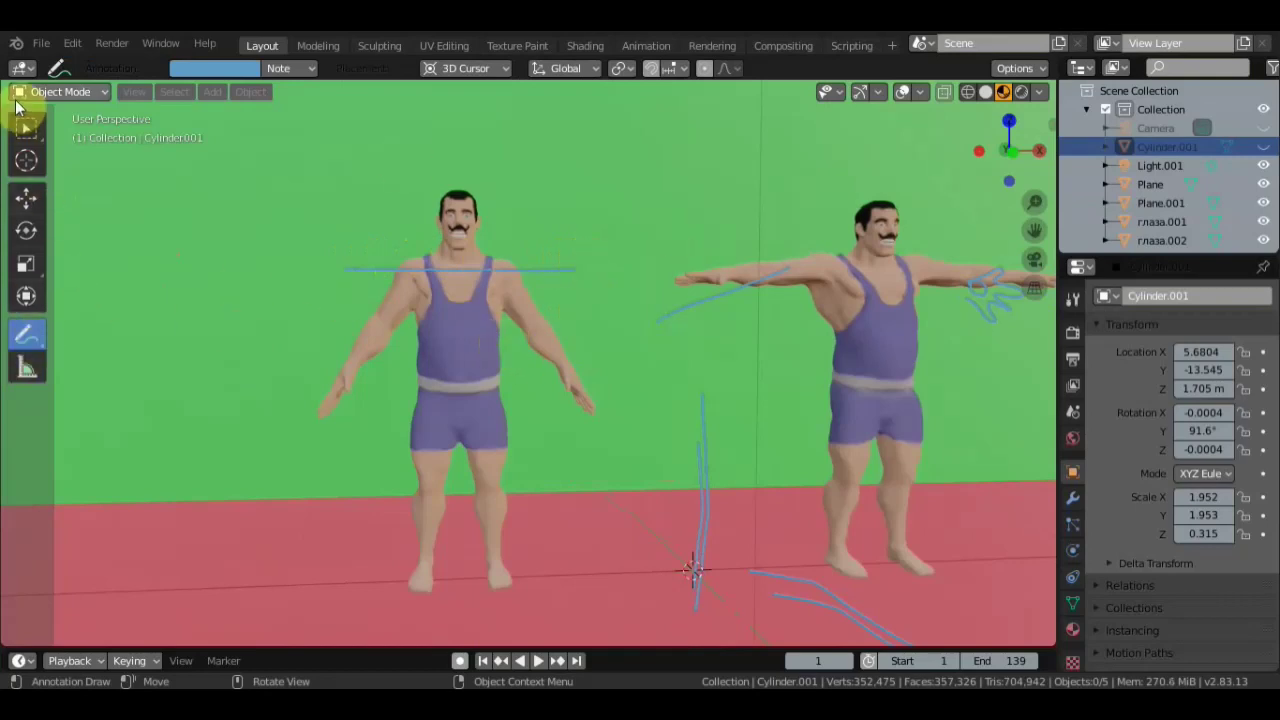
- Draw a cyan annotation line across the T-posed strongman's shoulders, then return to the Select tool
{"action": "left_click", "coordinate": [27, 128]}
{"action": "middle_click_drag", "start_coordinate": [699, 338], "coordinate": [407, 336], "text": "shift"}
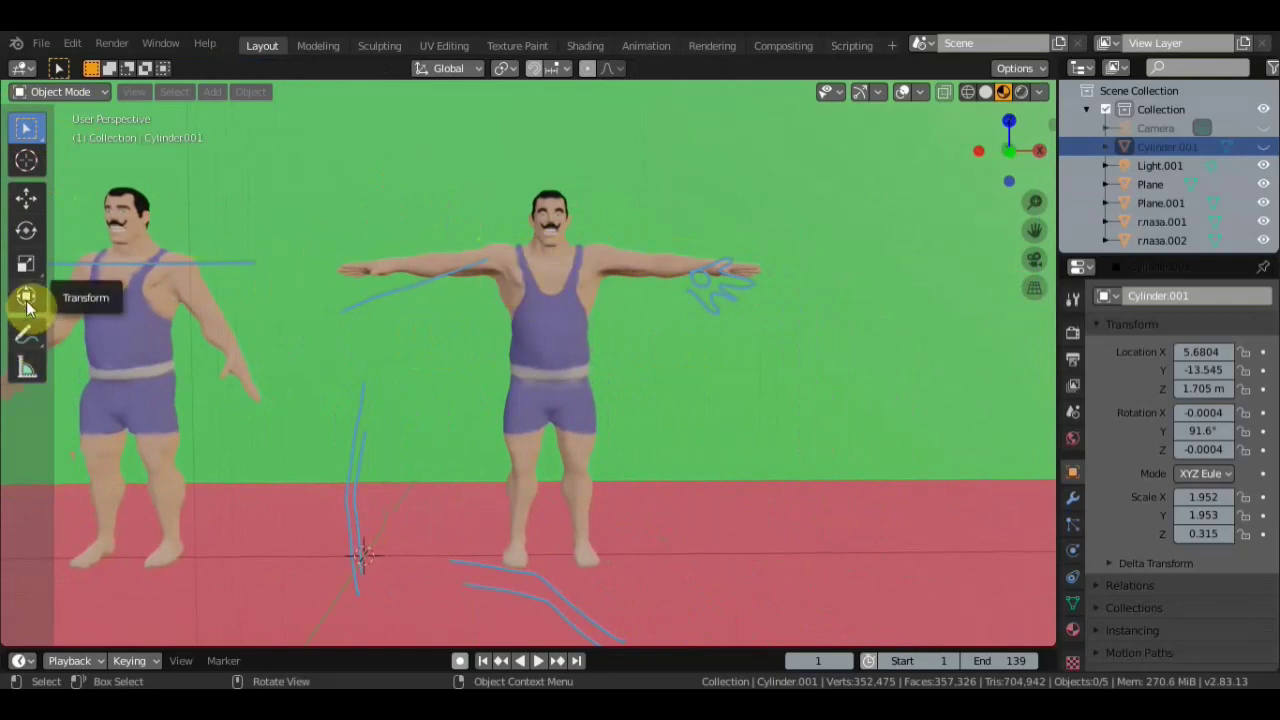
{"action": "left_click", "coordinate": [27, 335]}
{"action": "left_click_drag", "start_coordinate": [437, 243], "coordinate": [640, 236]}
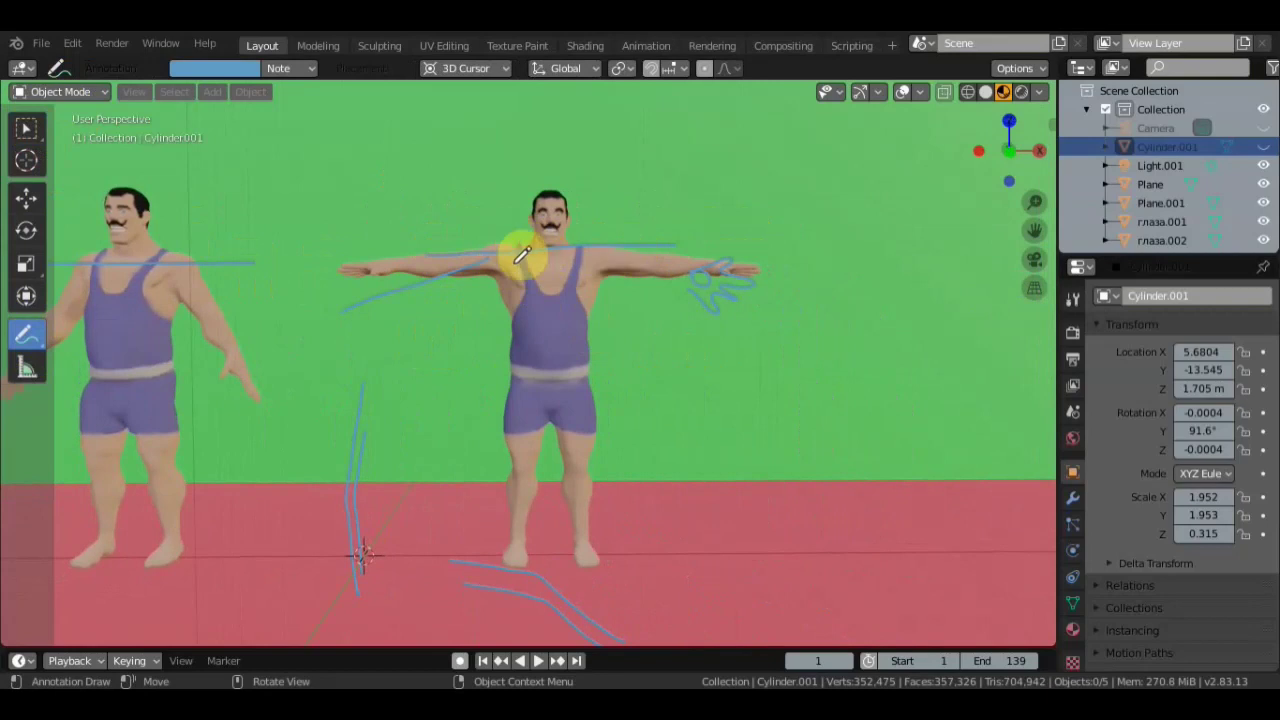
{"action": "left_click", "coordinate": [26, 127]}
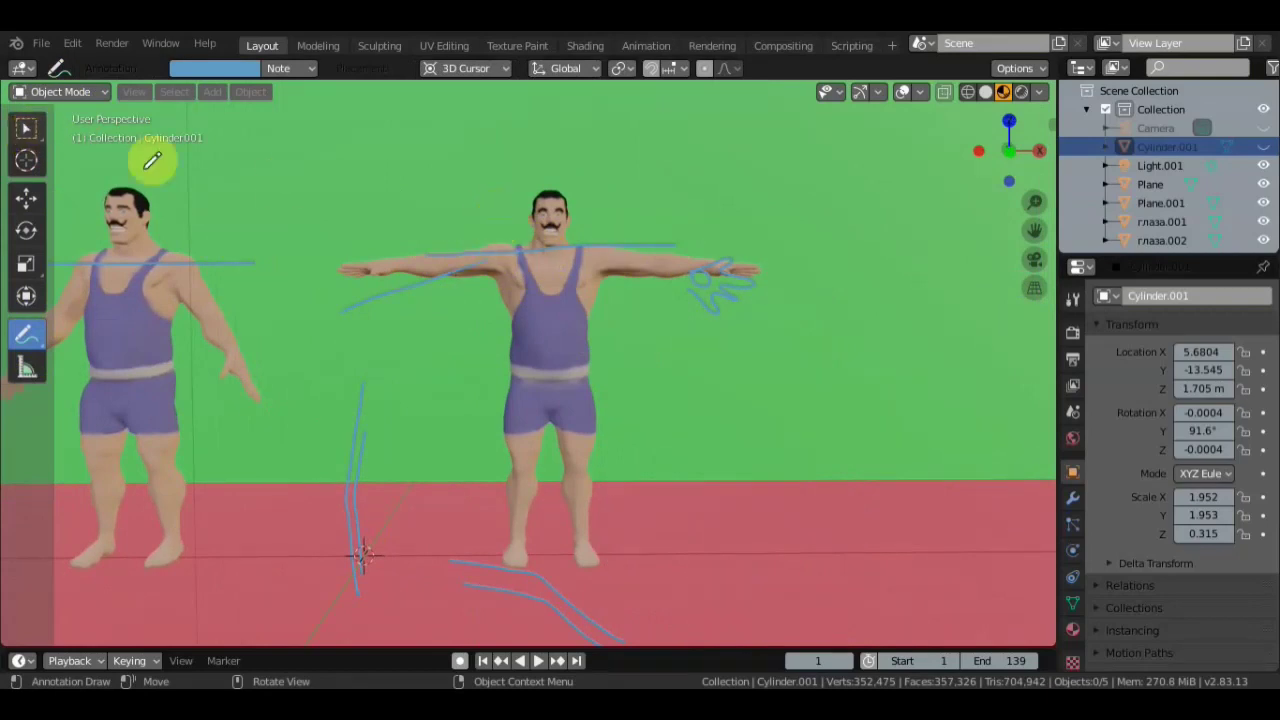
{"action": "left_click", "coordinate": [477, 285]}
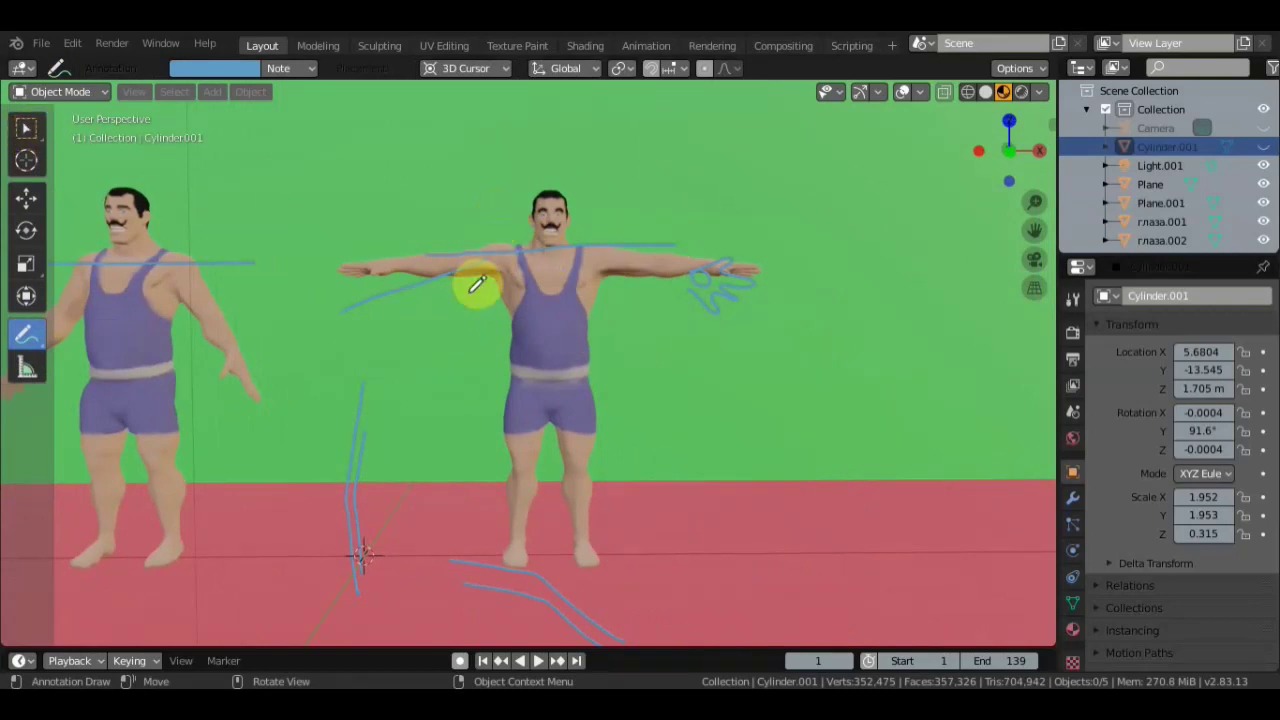